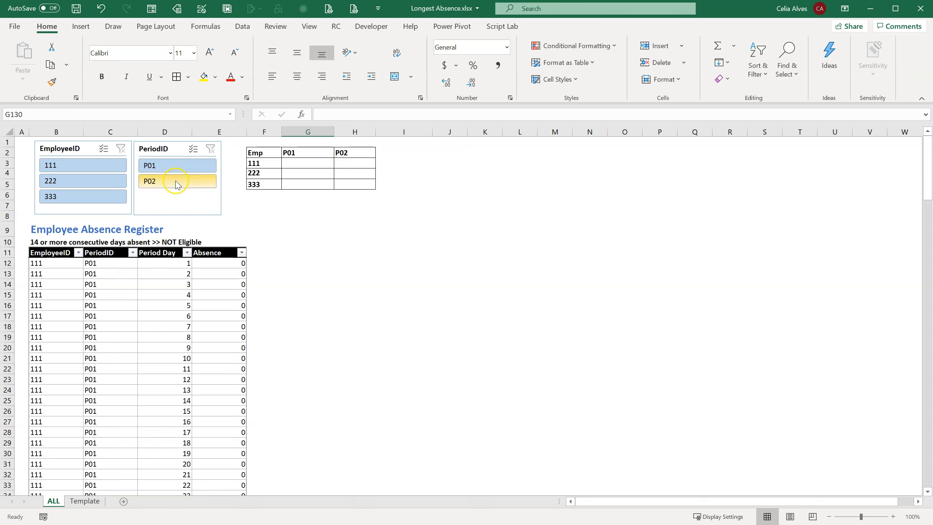
# Step: Examine the absence register's Period Day and Absence values for every employee and both periods, highlighting the P01 and P02 days of employee 111
pyautogui.moveTo(160, 265); pyautogui.dragTo(142, 465)
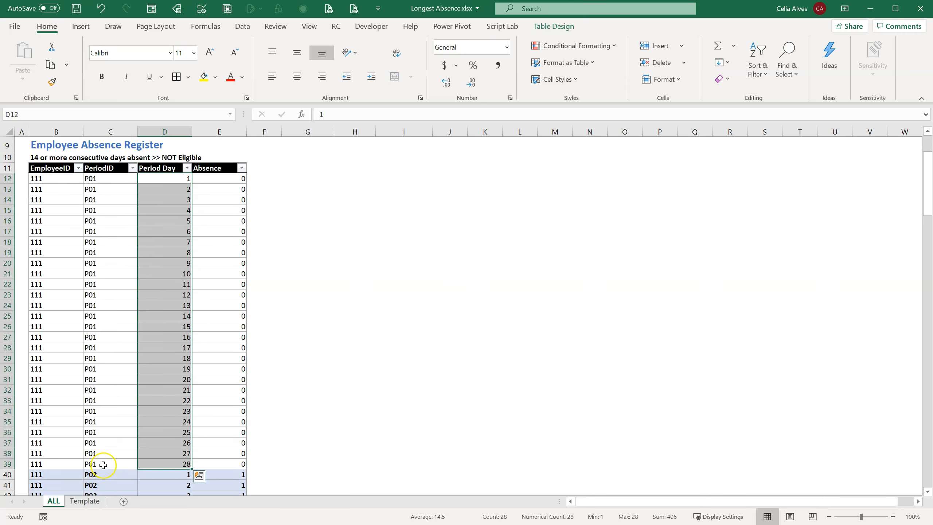
pyautogui.scroll(-3, 110, 459)
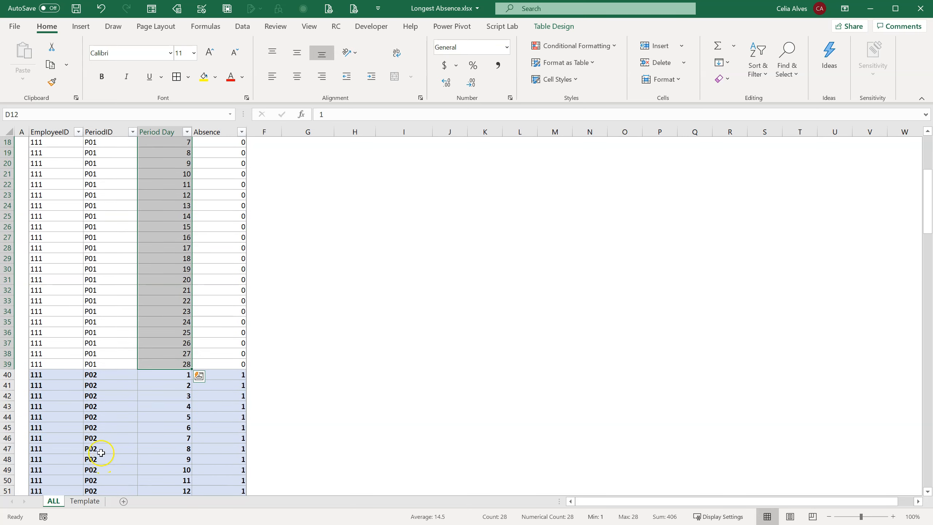
pyautogui.moveTo(175, 373); pyautogui.dragTo(158, 408)
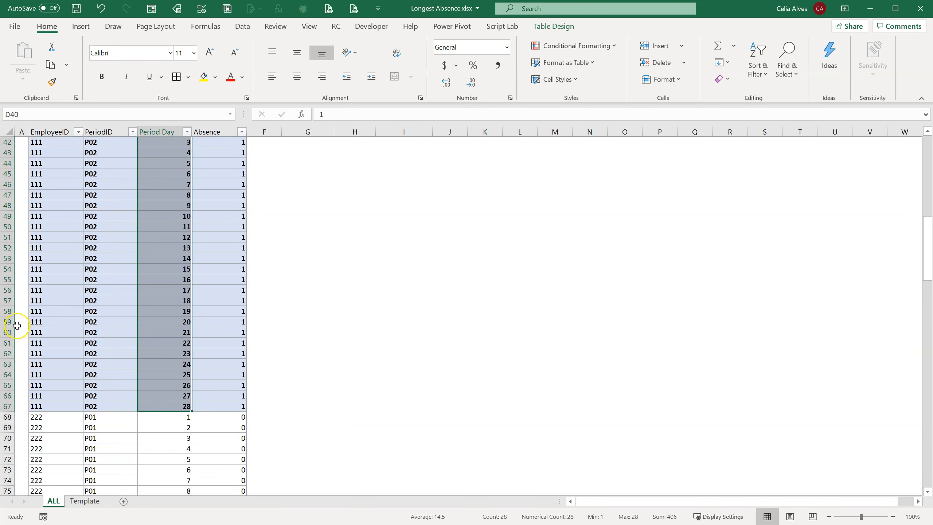
pyautogui.scroll(6, 35, 349)
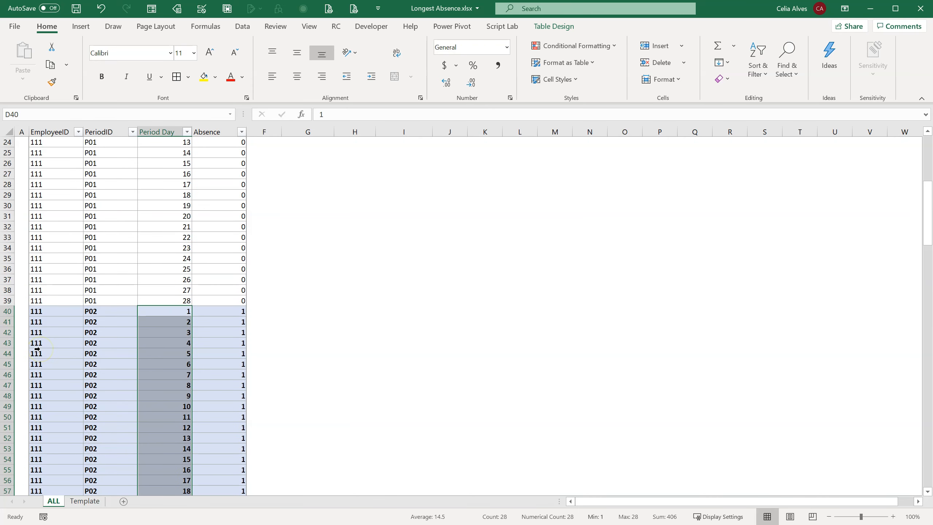
pyautogui.scroll(7, 37, 349)
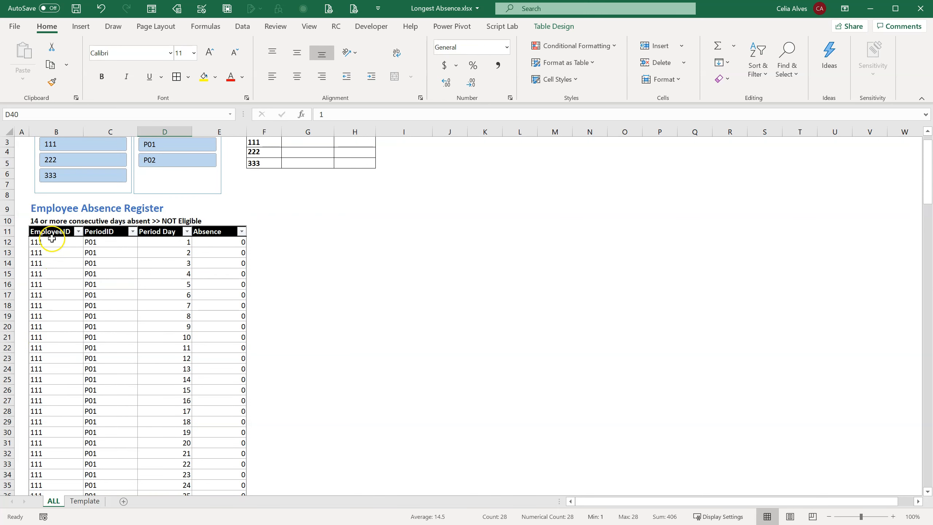
pyautogui.scroll(-11, 61, 420)
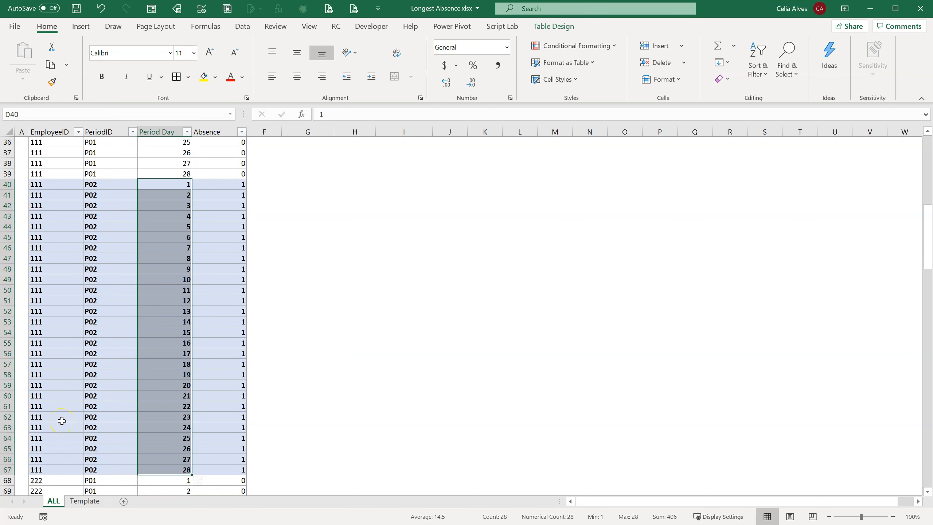
pyautogui.scroll(-12, 62, 420)
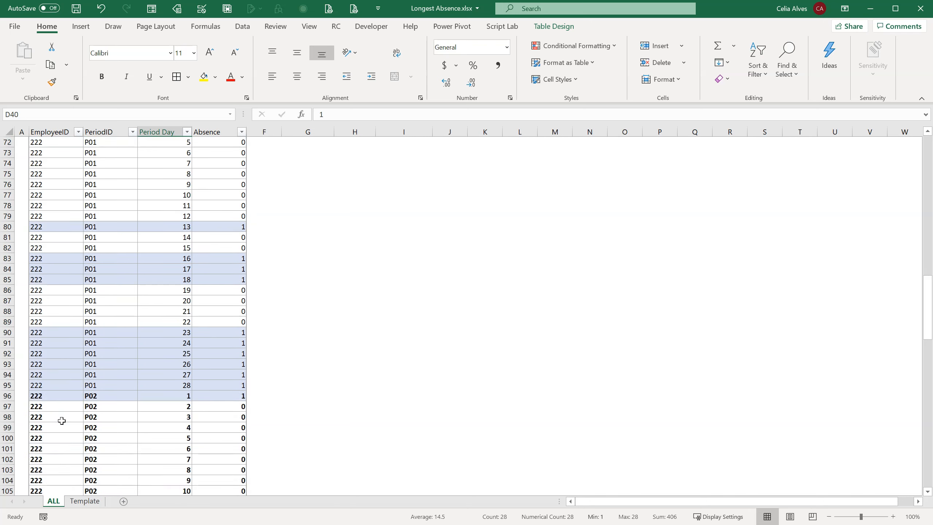
pyautogui.scroll(-14, 61, 420)
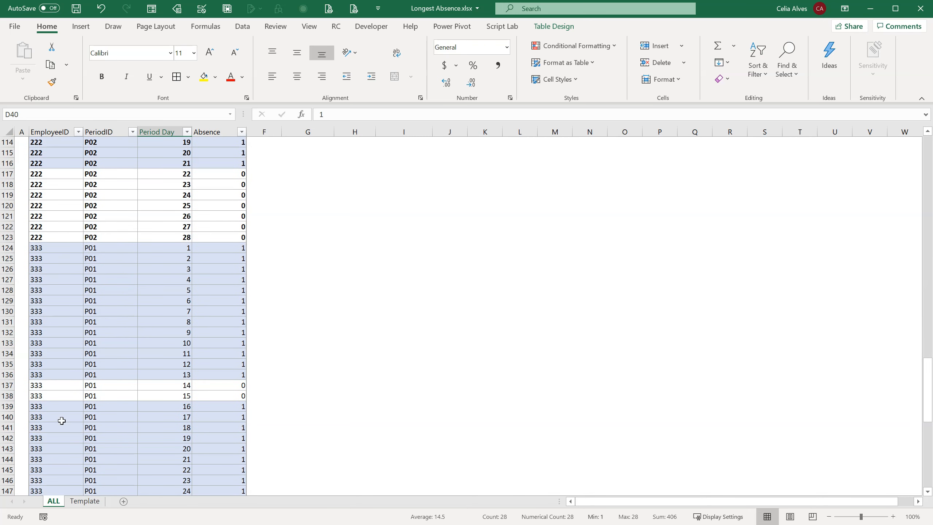
pyautogui.scroll(-3, 61, 420)
pyautogui.scroll(-4, 62, 420)
pyautogui.scroll(20, 61, 420)
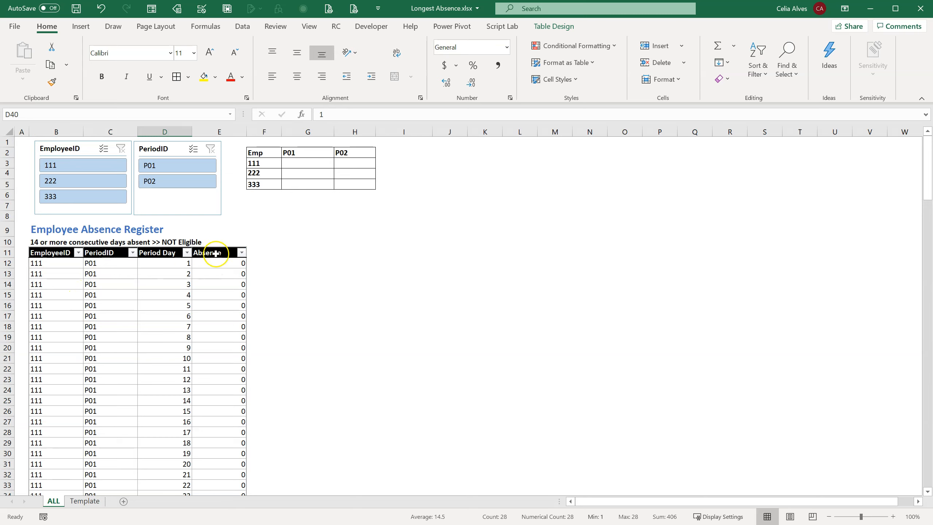
# Step: Review the distinct values in the Absence column's filter without filtering the register
pyautogui.click(243, 253)
pyautogui.click(129, 393)
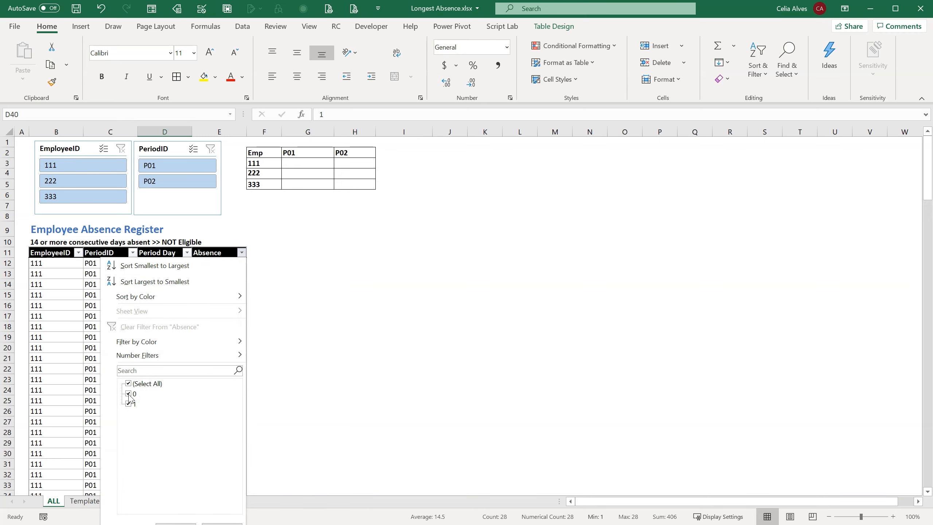
pyautogui.click(129, 404)
pyautogui.click(235, 217)
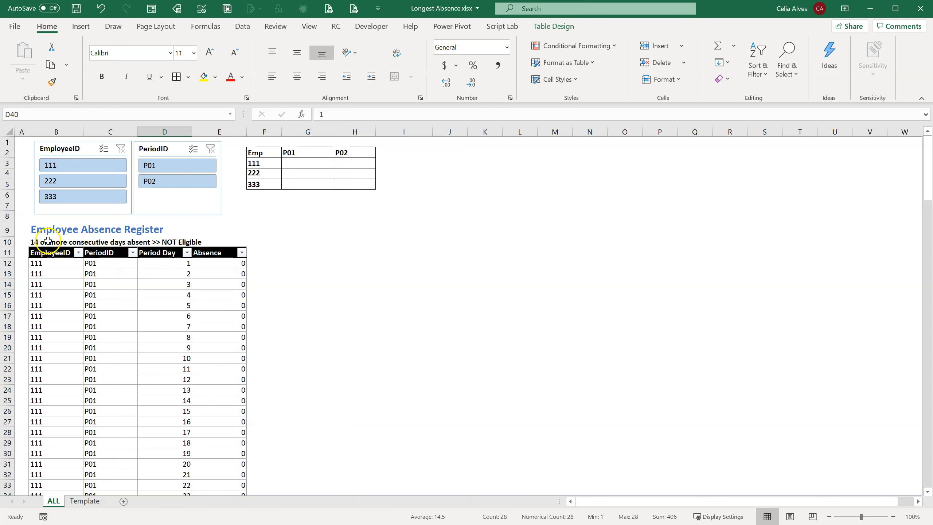
# Step: Filter the register to employee 111 in period P01 and enter "Eligible" in cell G3
pyautogui.click(83, 166)
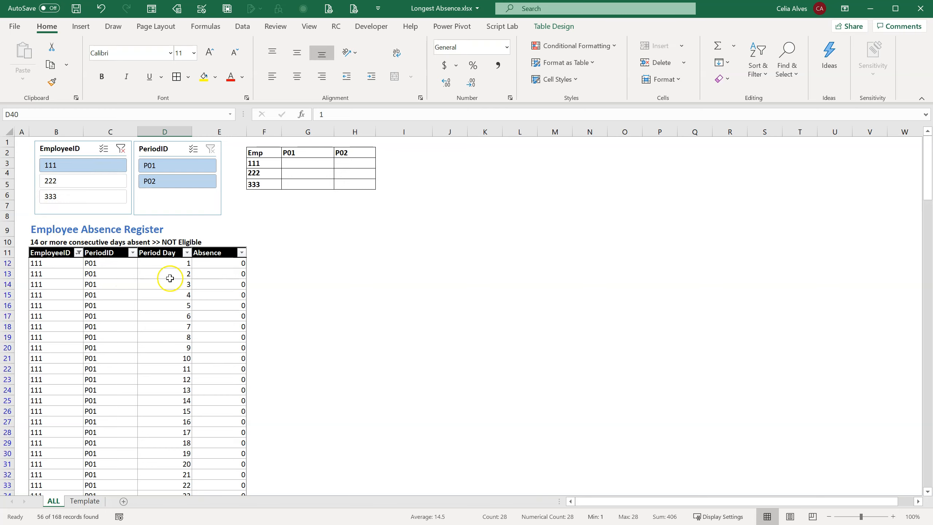
pyautogui.keyDown('ctrl'); pyautogui.click(153, 187); pyautogui.keyUp('ctrl')
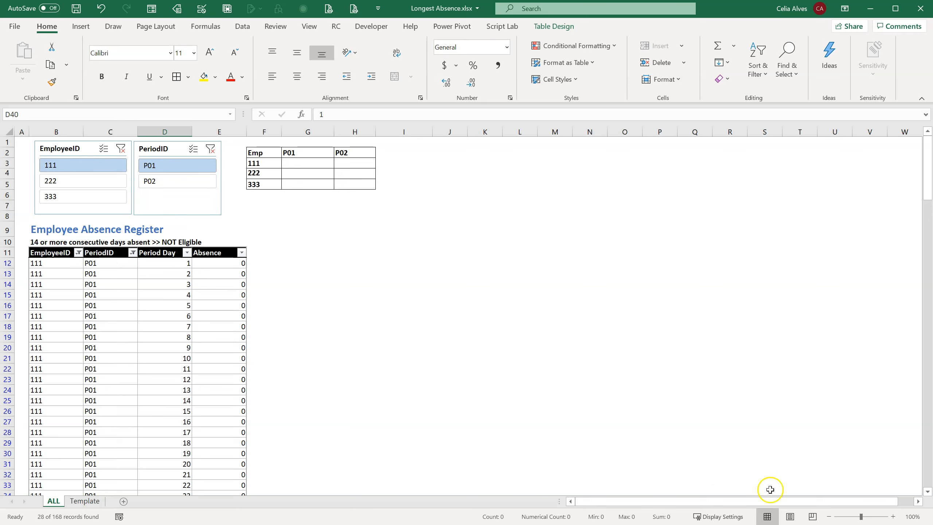
pyautogui.click(855, 517)
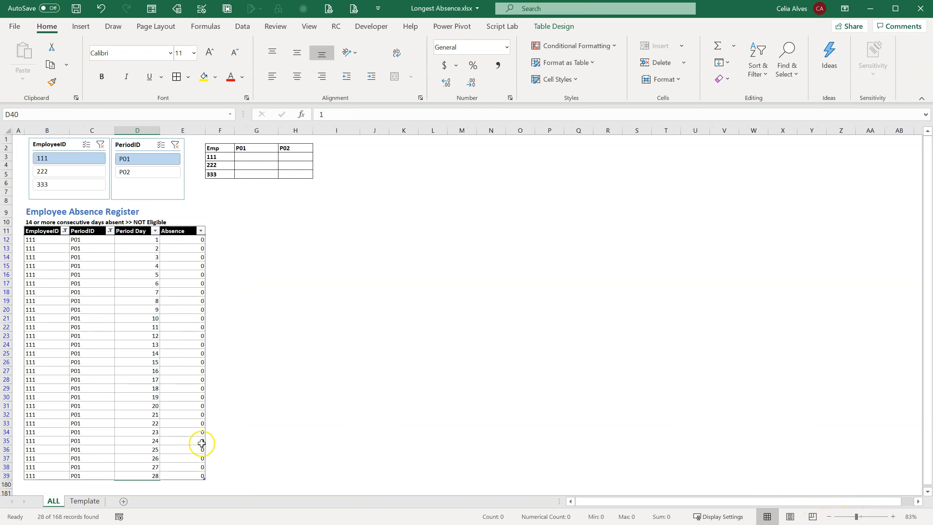
pyautogui.click(256, 157)
pyautogui.write('Eligible')
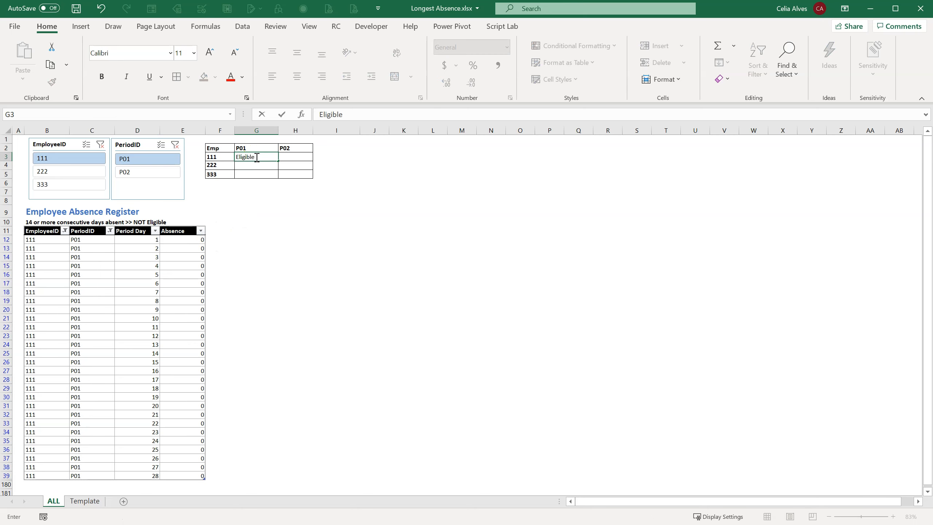
pyautogui.press('Return')
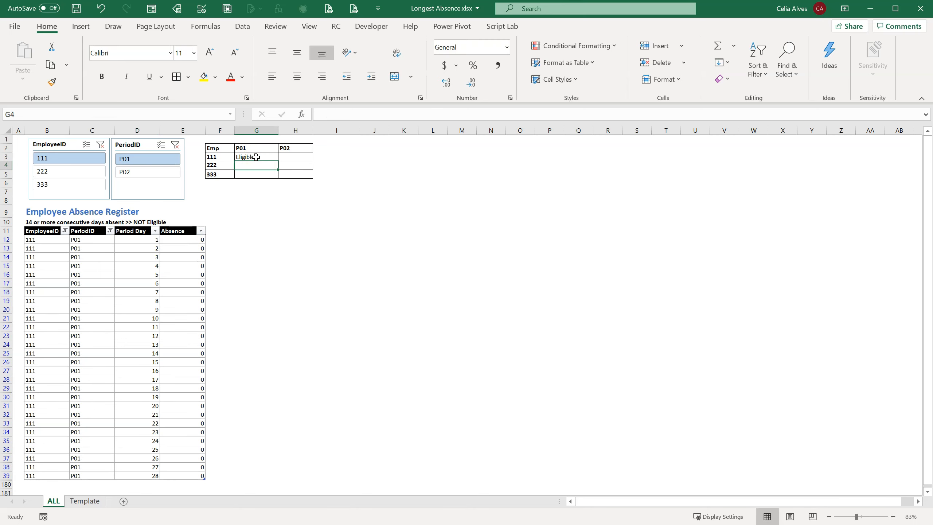
# Step: Filter employee 111's records to period P02 and enter "Not Eligible" in cell H3
pyautogui.click(152, 170)
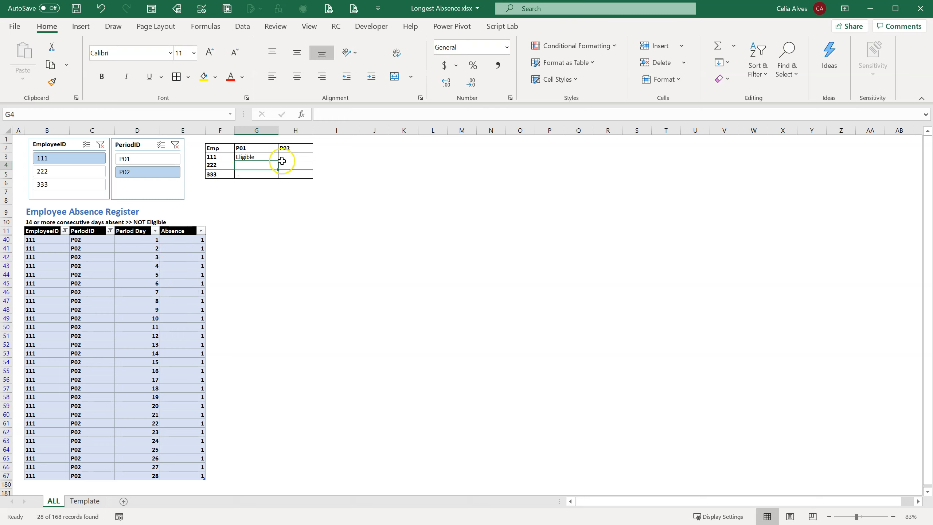
pyautogui.click(293, 157)
pyautogui.write('Not Eligible')
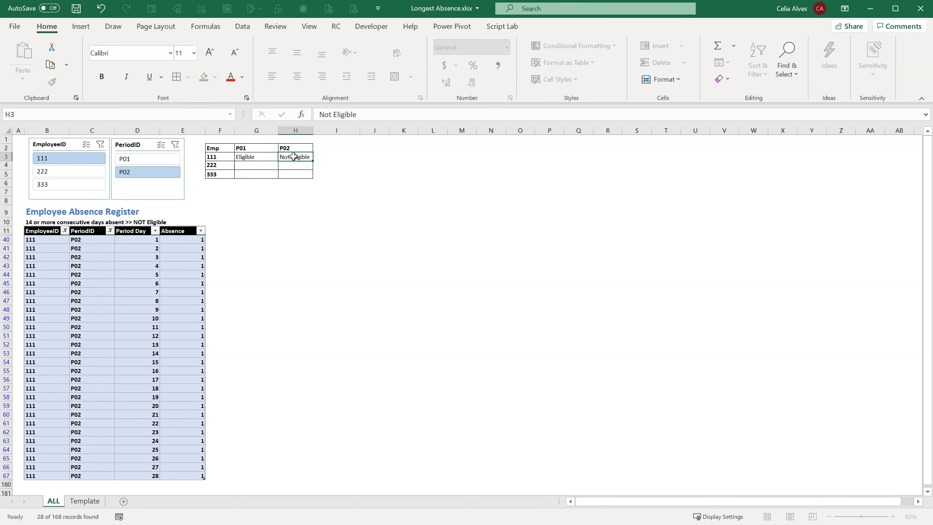
pyautogui.press('Return')
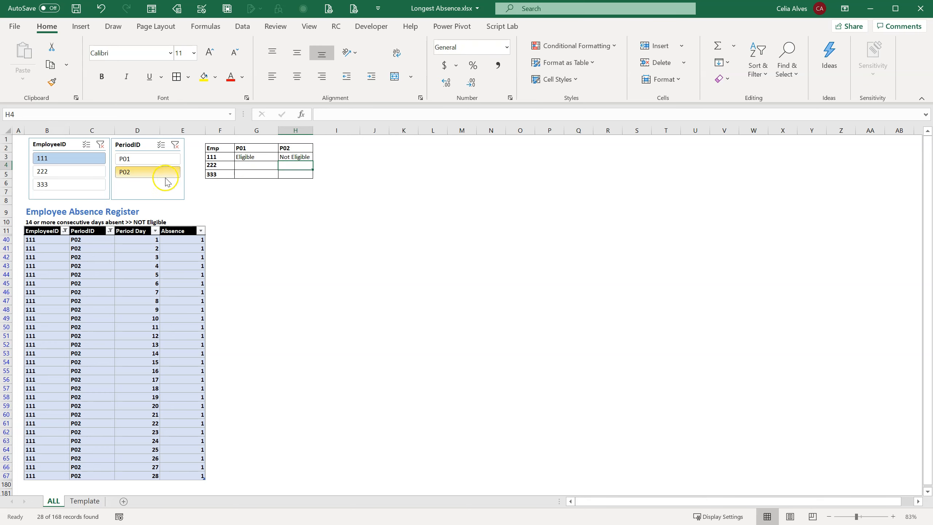
# Step: Filter to employee 222 in period P01, check the consecutive absence runs, and fill "Eligible" down into G4
pyautogui.click(69, 172)
pyautogui.click(142, 160)
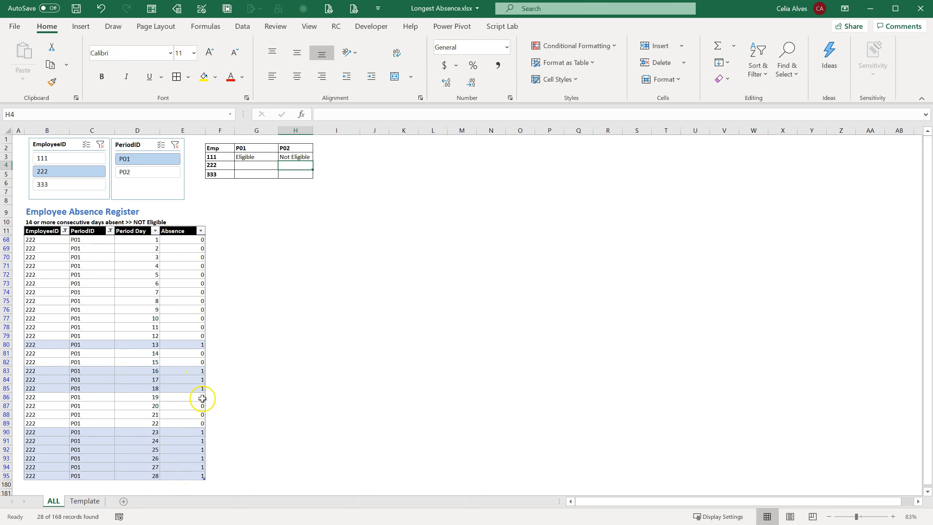
pyautogui.moveTo(182, 370); pyautogui.dragTo(179, 388)
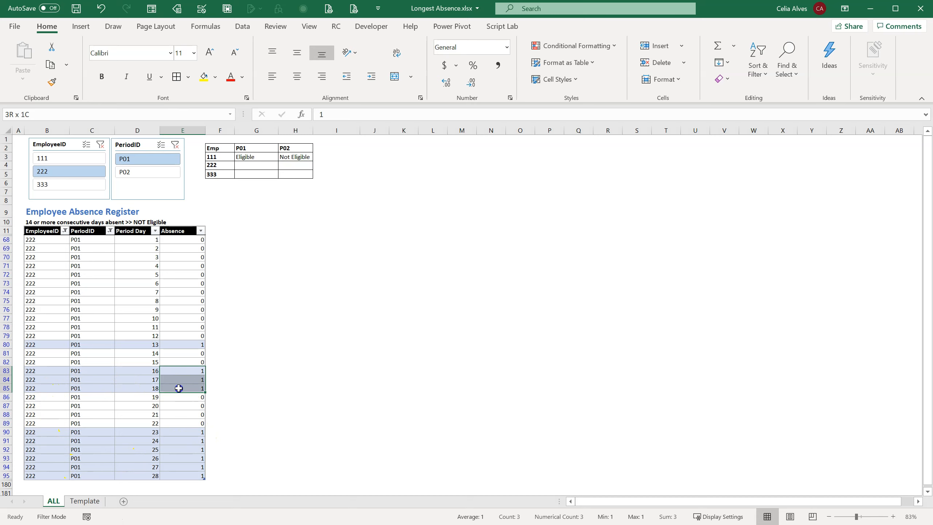
pyautogui.moveTo(184, 432); pyautogui.dragTo(184, 477)
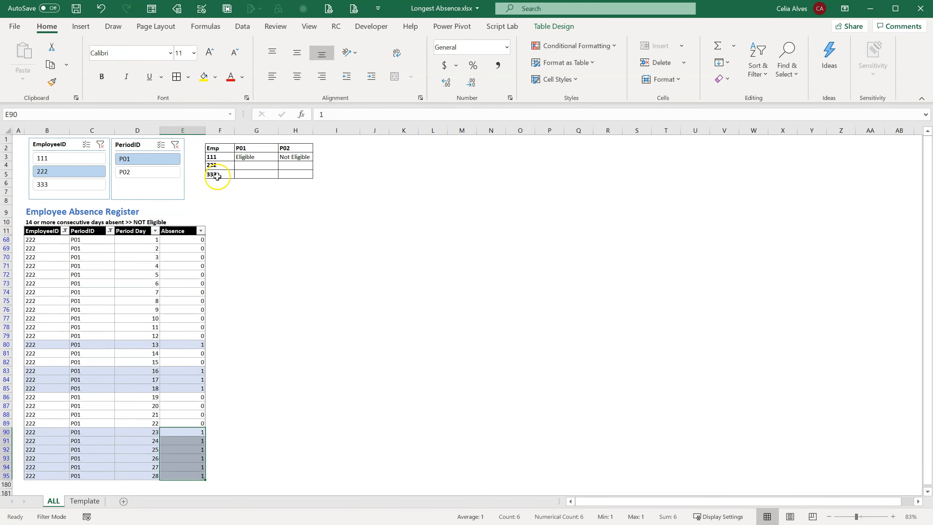
pyautogui.click(244, 164)
pyautogui.hotkey('ctrl', 'd')
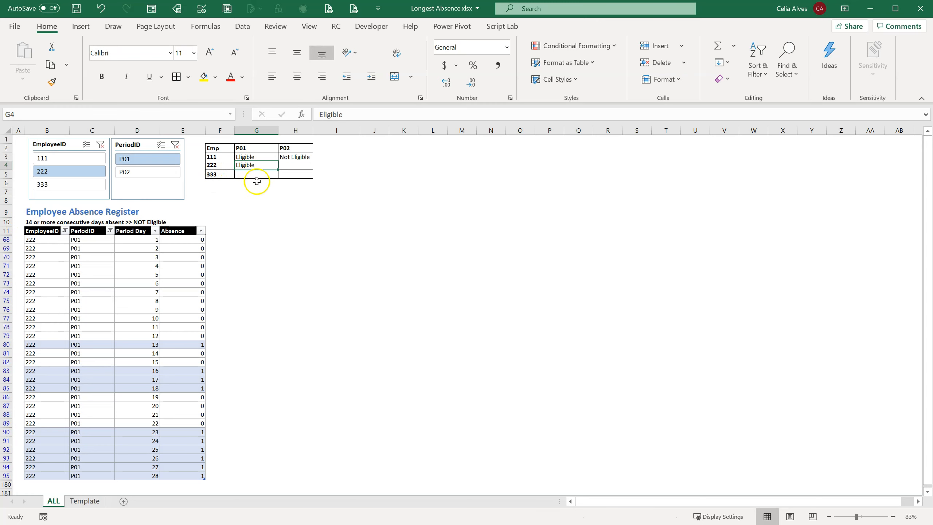
# Step: Filter employee 222's records to period P02 and copy "Eligible" from G4 into H4 as a value
pyautogui.click(144, 171)
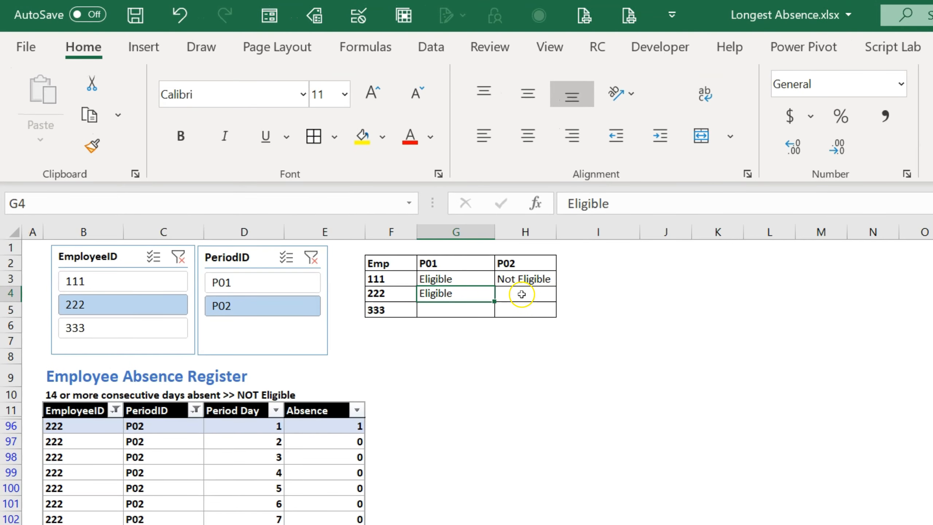
pyautogui.click(522, 294)
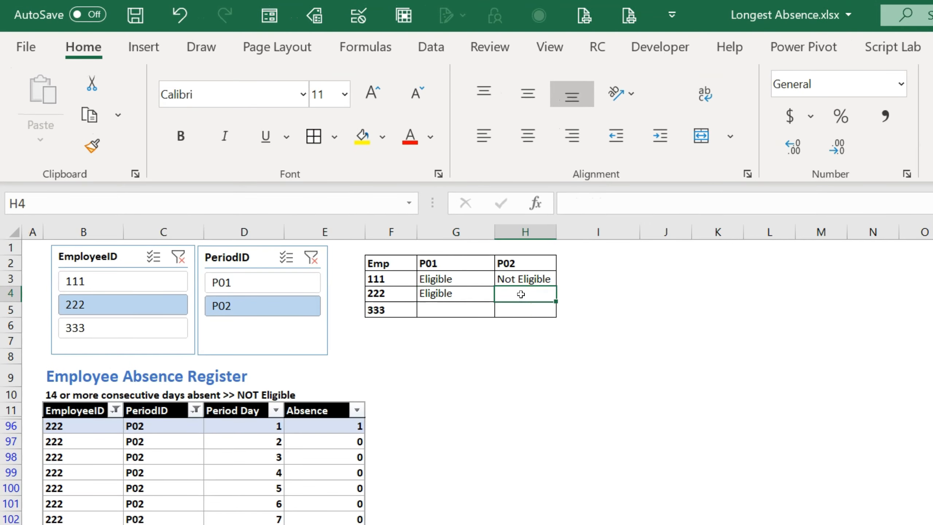
pyautogui.click(477, 293)
pyautogui.hotkey('ctrl', 'c')
pyautogui.click(516, 296)
pyautogui.rightClick(515, 296)
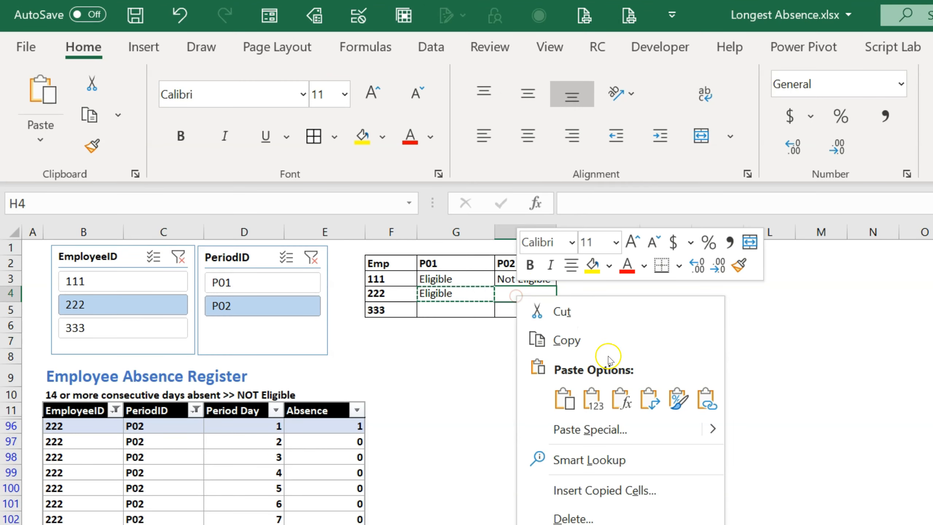
pyautogui.click(598, 402)
# Step: Filter to employee 333 in period P01, check both consecutive absence runs, and paste "Eligible" into G5
pyautogui.click(433, 310)
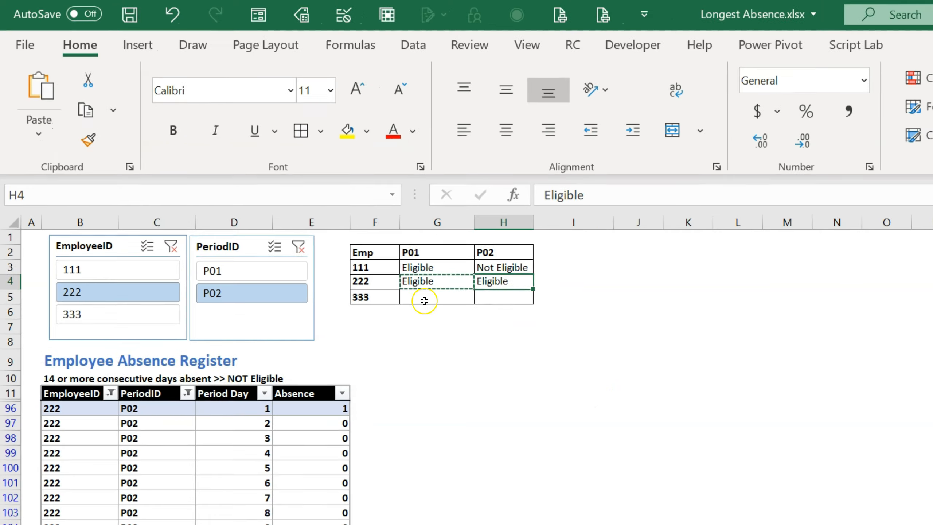
pyautogui.click(110, 329)
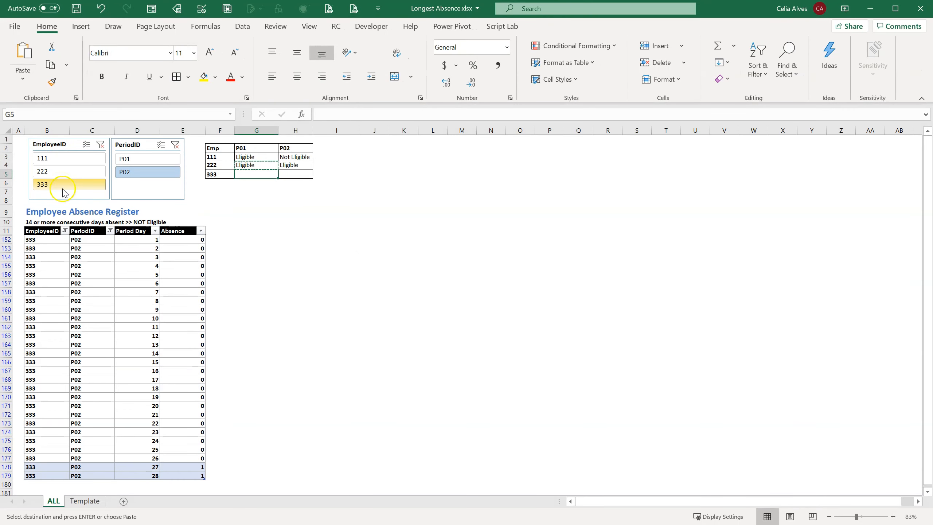
pyautogui.click(150, 159)
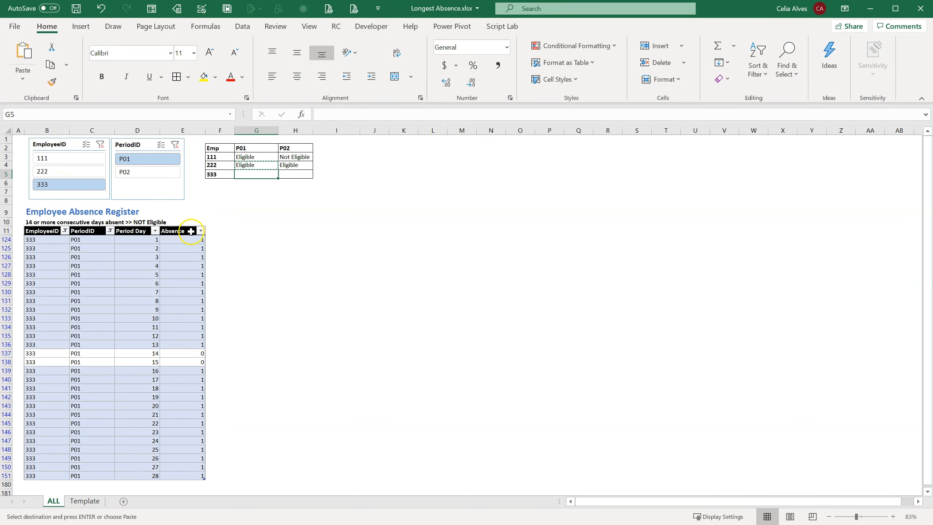
pyautogui.moveTo(194, 240); pyautogui.dragTo(179, 345)
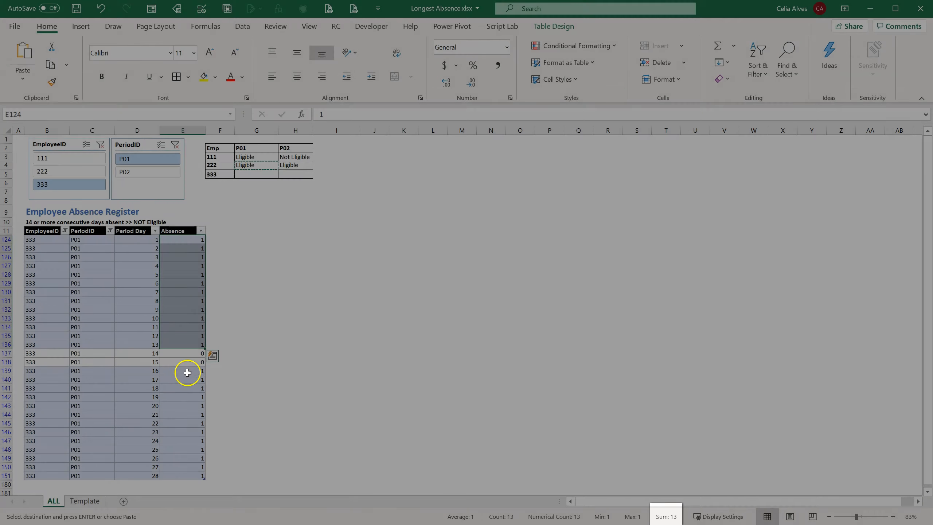
pyautogui.moveTo(187, 370); pyautogui.dragTo(200, 474)
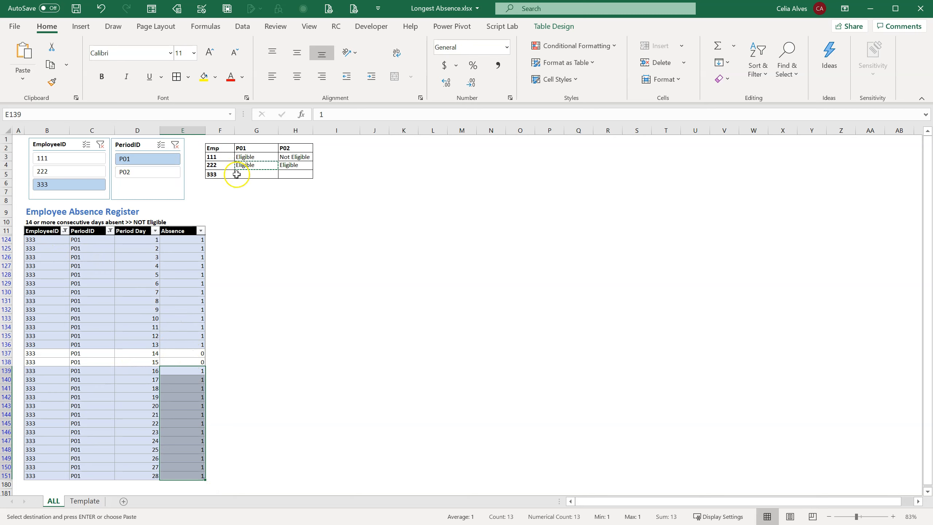
pyautogui.click(249, 173)
pyautogui.press('Return')
# Step: Filter employee 333's records to period P02 and enter "Eligible" in cell H5
pyautogui.click(295, 174)
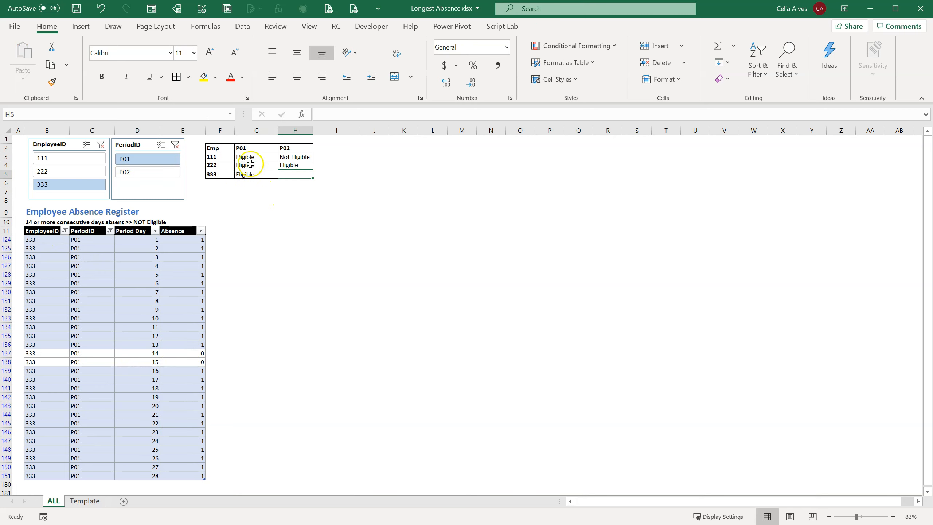
pyautogui.click(146, 172)
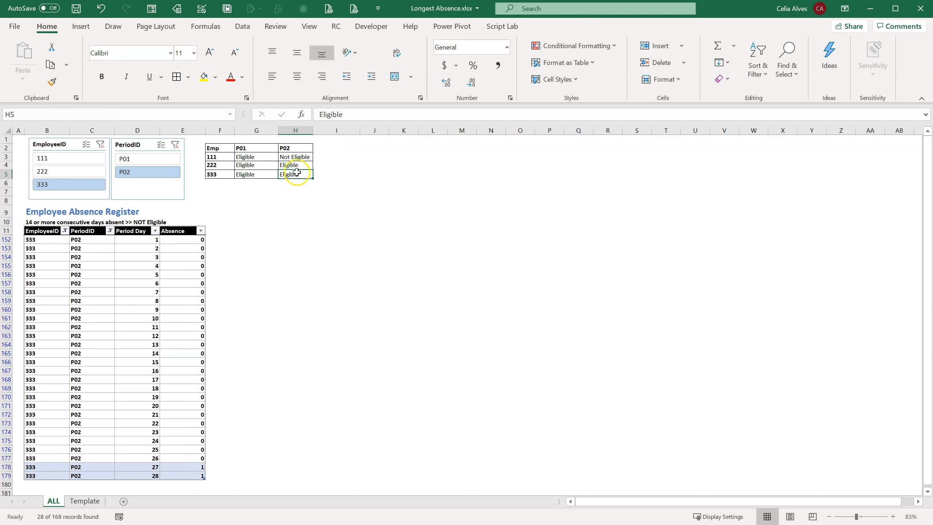
pyautogui.click(325, 193)
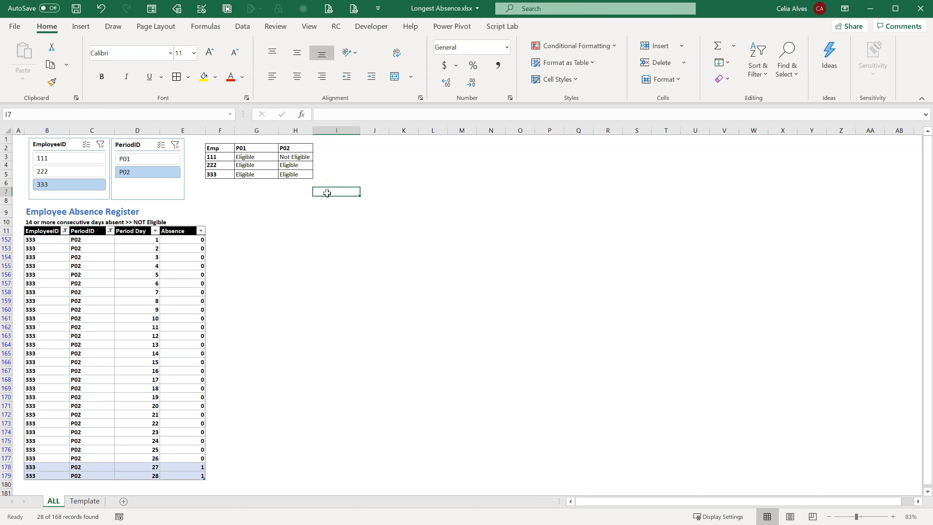
# Step: Select the whole eligibility summary table in F2:H5 to review it
pyautogui.click(221, 149)
pyautogui.moveTo(221, 149); pyautogui.dragTo(292, 171)
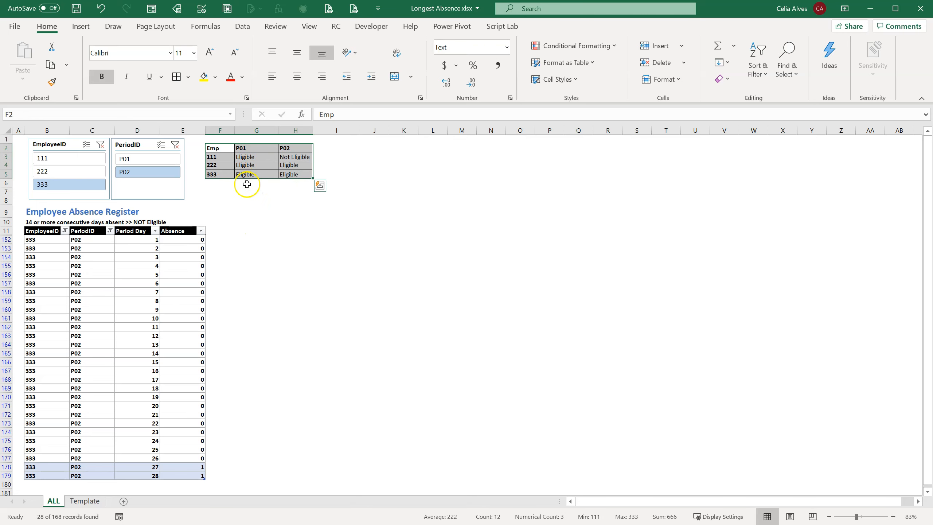
# Step: Clear the employee and period filters from the Employee Absence Register table so every record shows
pyautogui.click(148, 265)
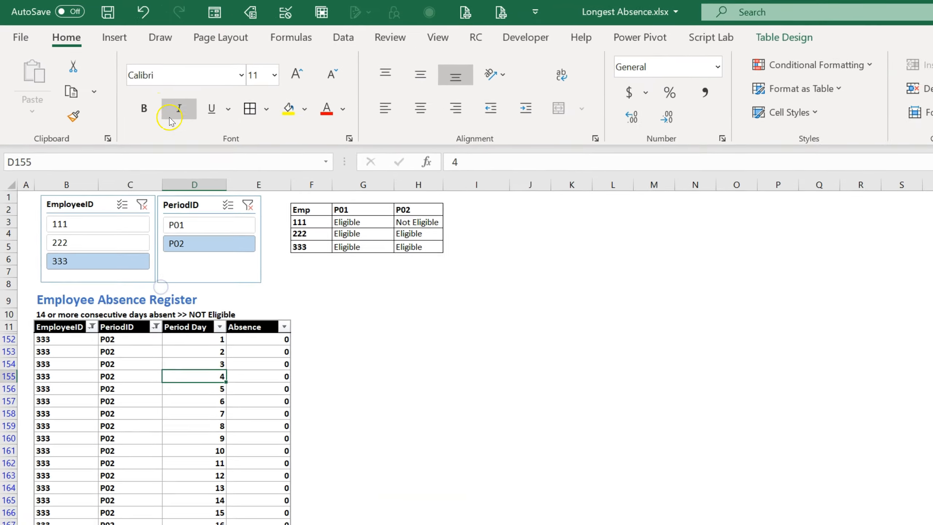
pyautogui.click(276, 30)
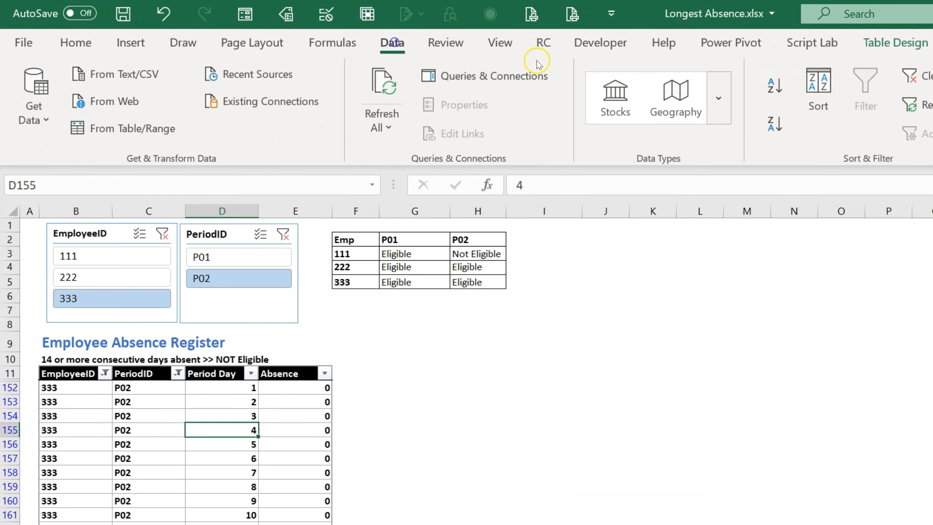
pyautogui.click(911, 75)
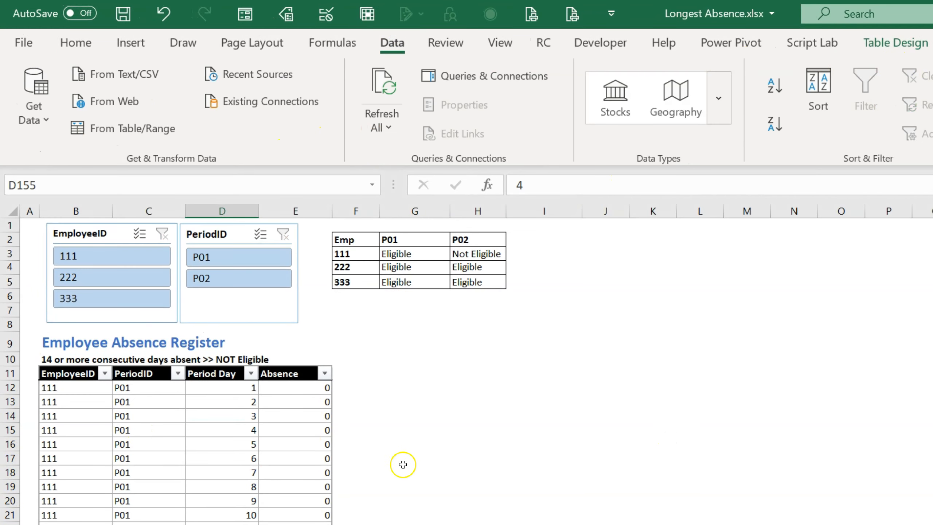
# Step: Load the Employee Absence Register table into Power Query Editor and enlarge the editor window to show all columns
pyautogui.click(211, 416)
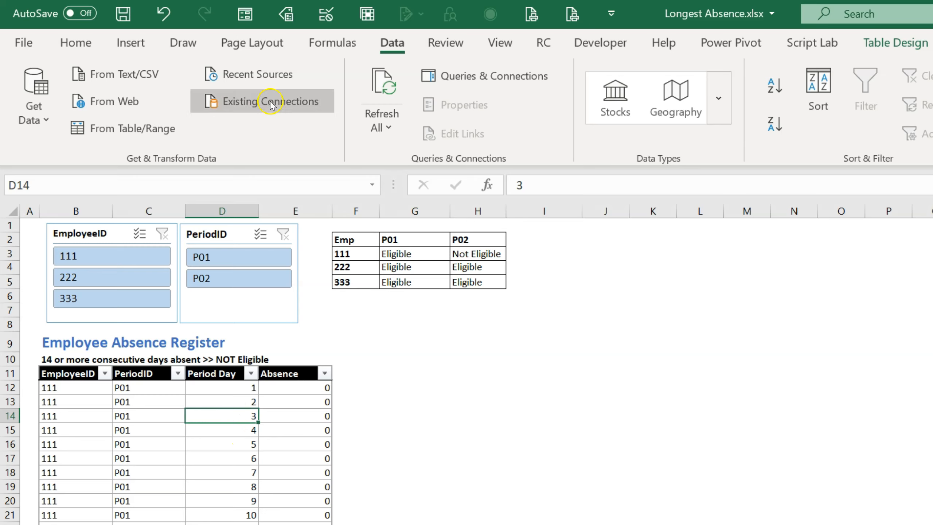
pyautogui.click(399, 35)
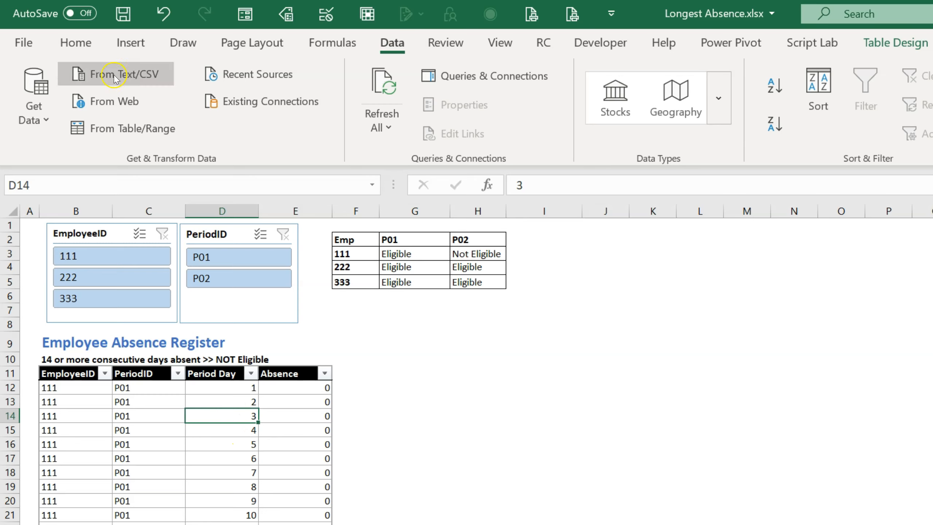
pyautogui.click(124, 128)
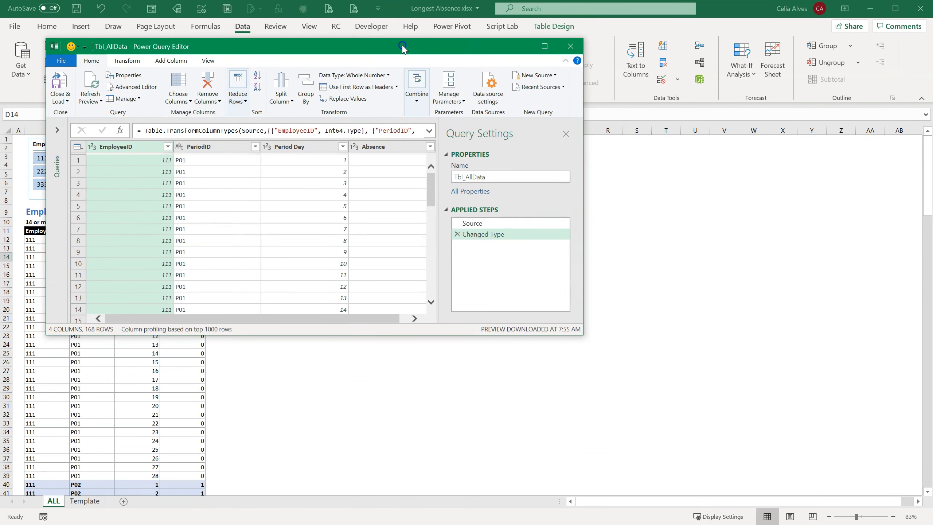
pyautogui.moveTo(403, 47); pyautogui.dragTo(403, 40)
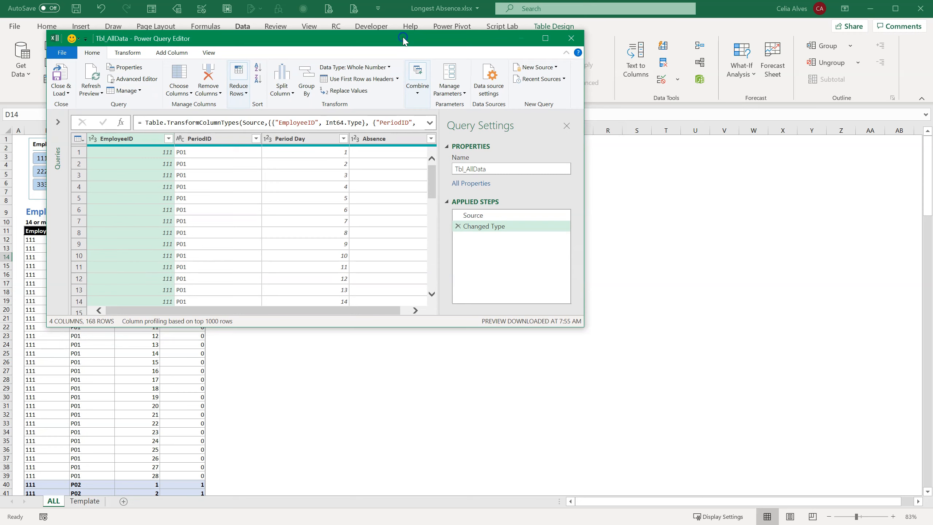
pyautogui.moveTo(581, 328); pyautogui.dragTo(824, 469)
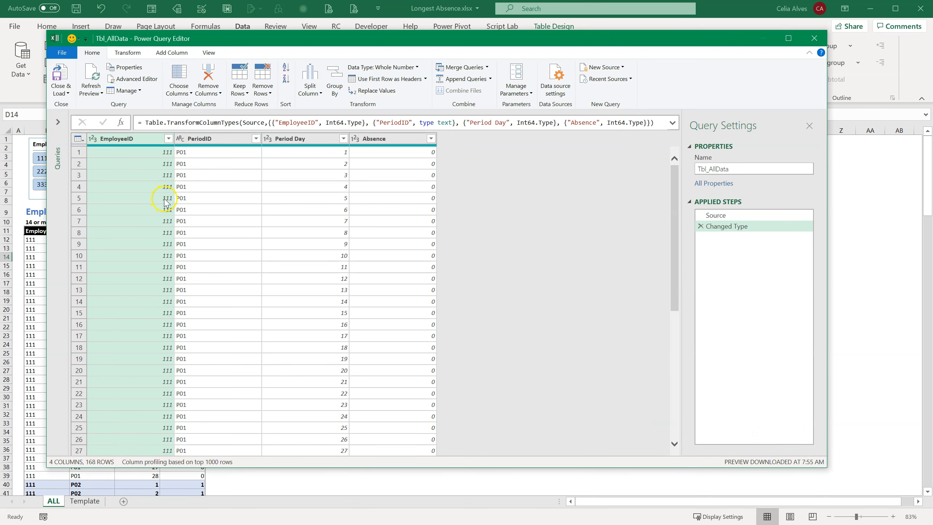
# Step: Review the Source and Changed Type steps, and set the EmployeeID column's data type to Text, replacing the current conversion
pyautogui.click(717, 215)
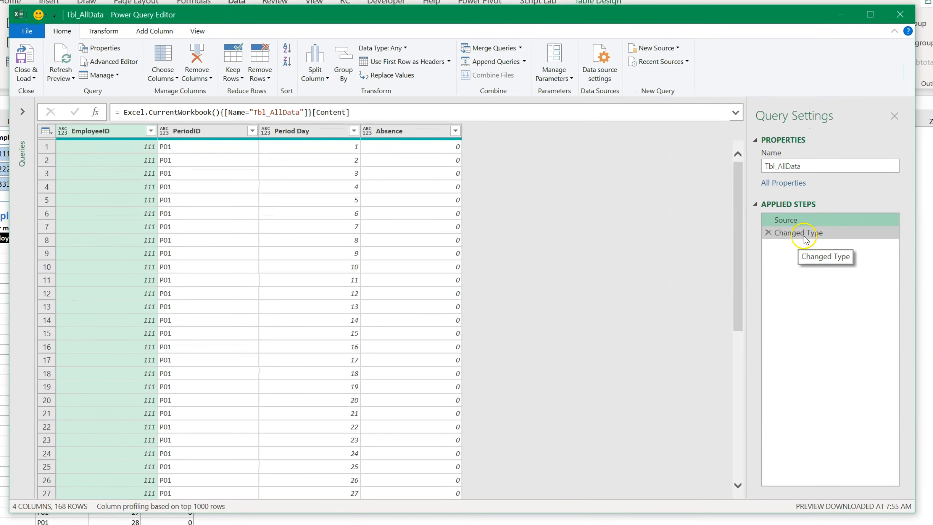
pyautogui.click(804, 233)
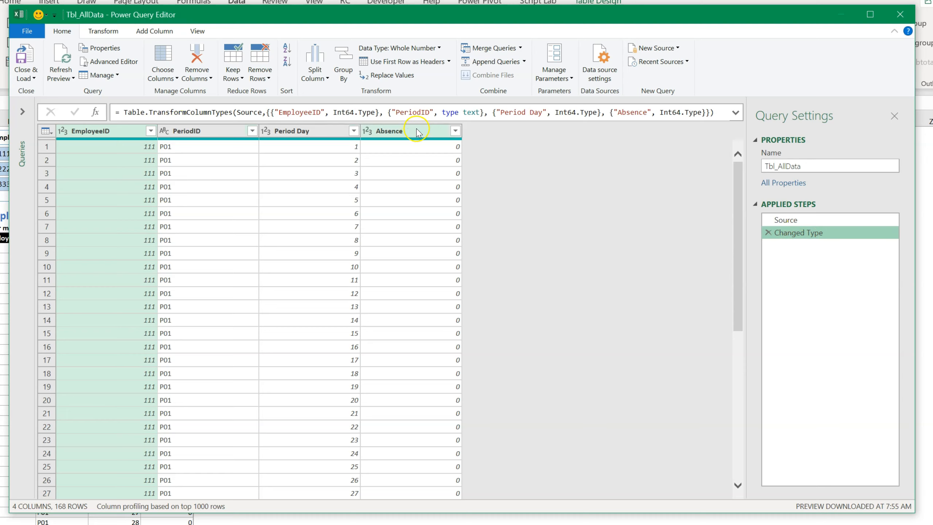
pyautogui.click(63, 130)
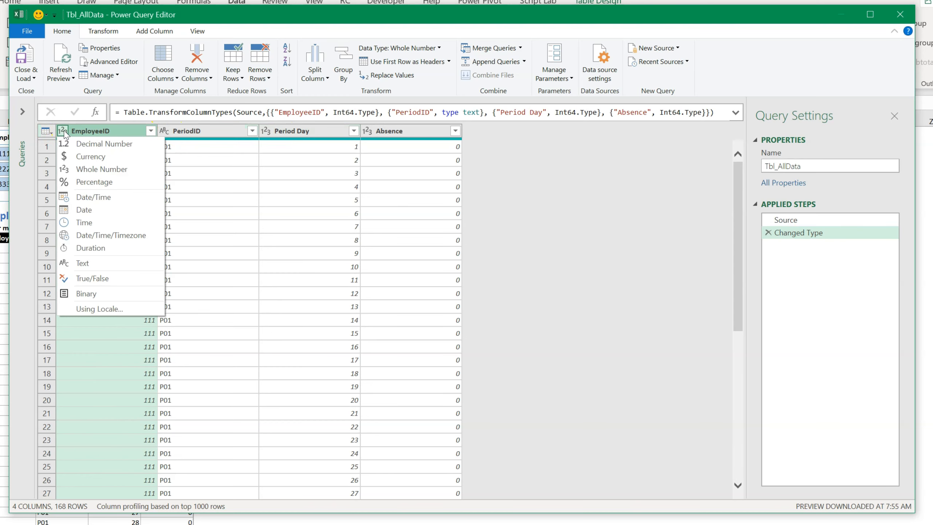
pyautogui.click(63, 263)
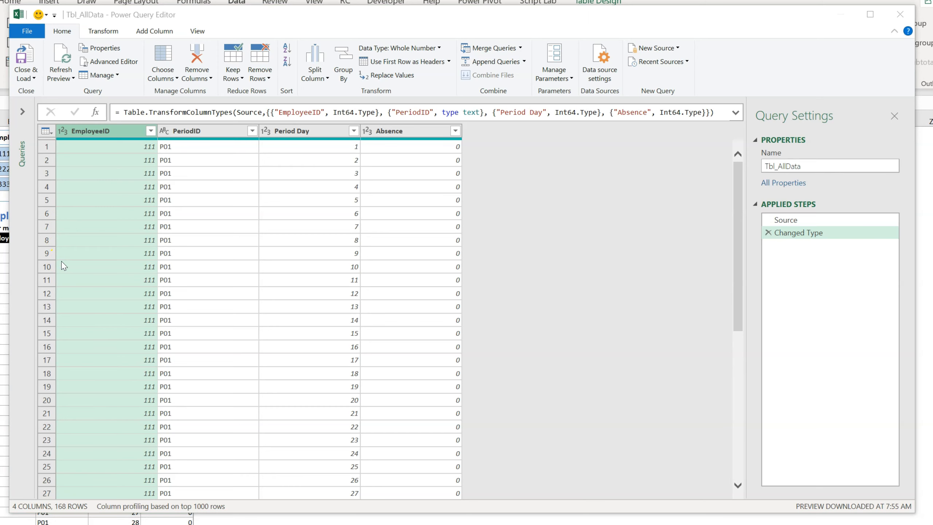
pyautogui.click(407, 314)
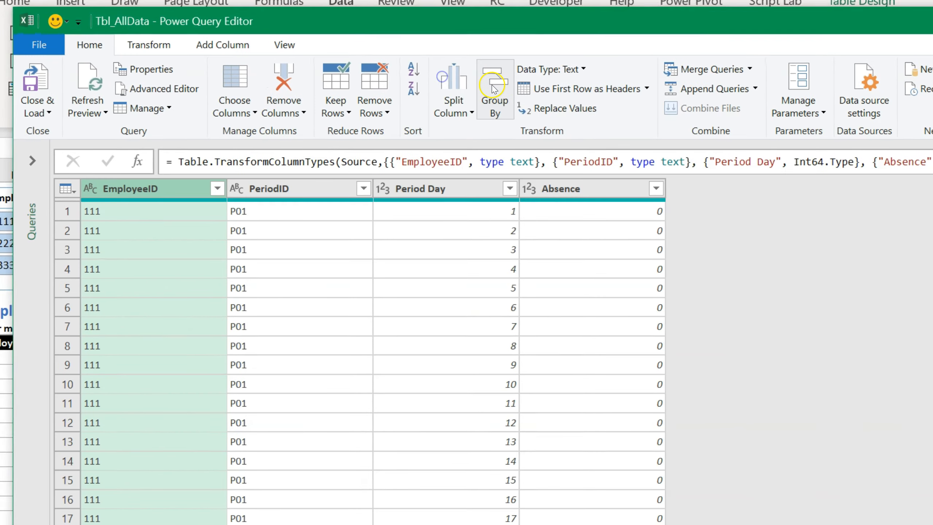
# Step: Start an advanced Group By on the query with EmployeeID and PeriodID as the grouping columns
pyautogui.click(343, 61)
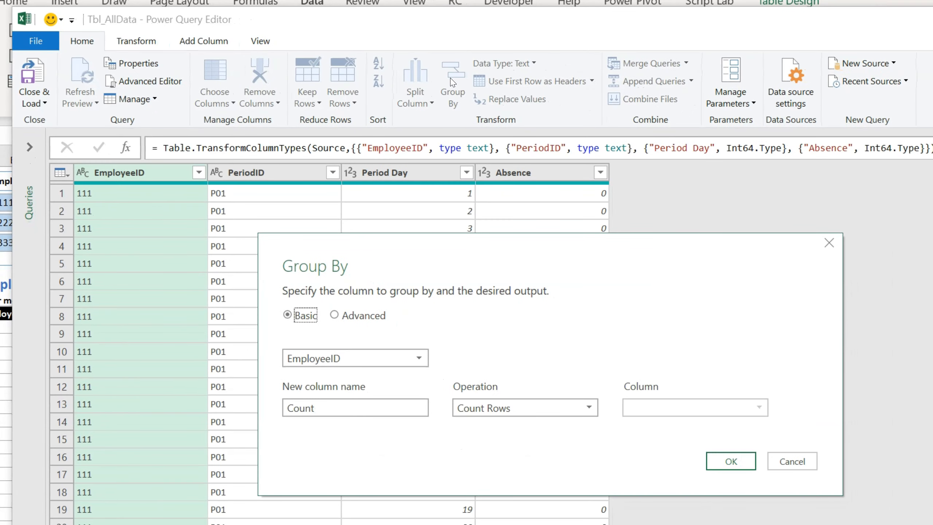
pyautogui.click(334, 315)
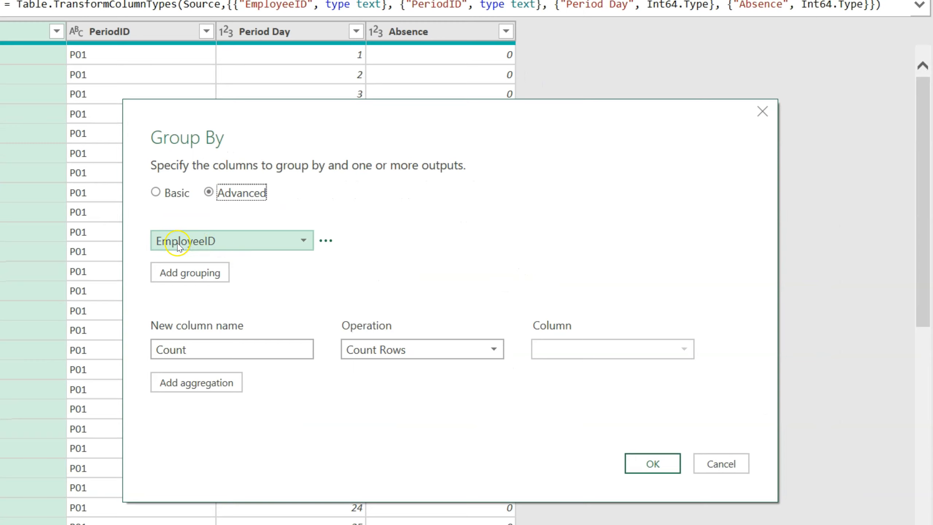
pyautogui.click(198, 273)
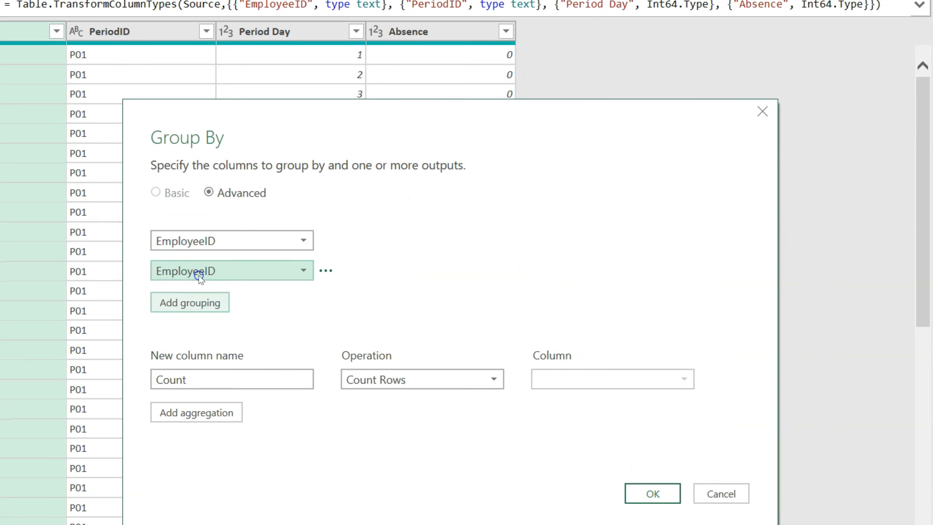
pyautogui.click(303, 271)
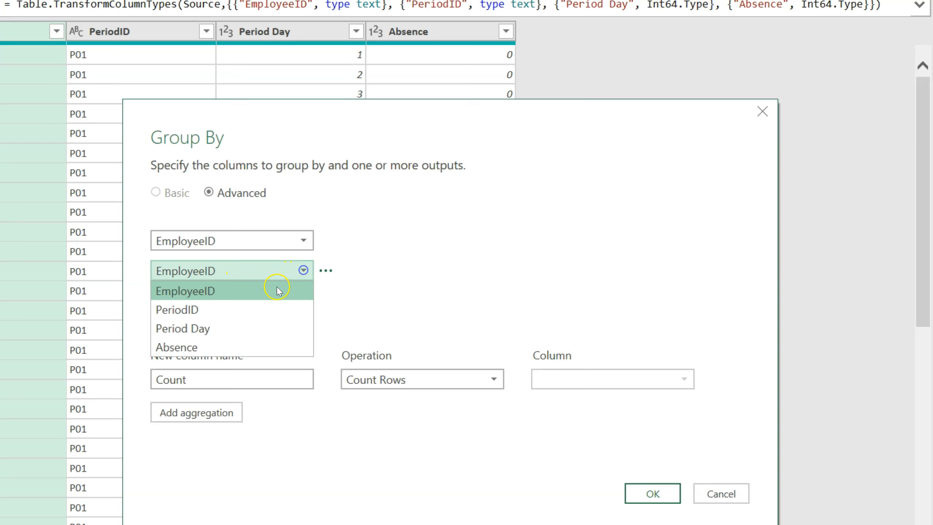
pyautogui.click(200, 310)
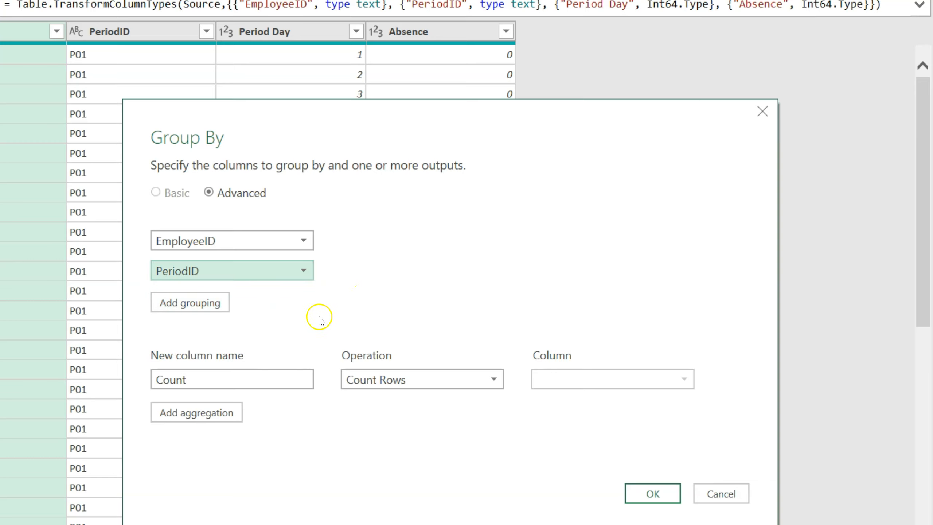
# Step: Name the grouping's new column EmployeeData, set its operation to All Rows, and apply the grouping
pyautogui.click(197, 374)
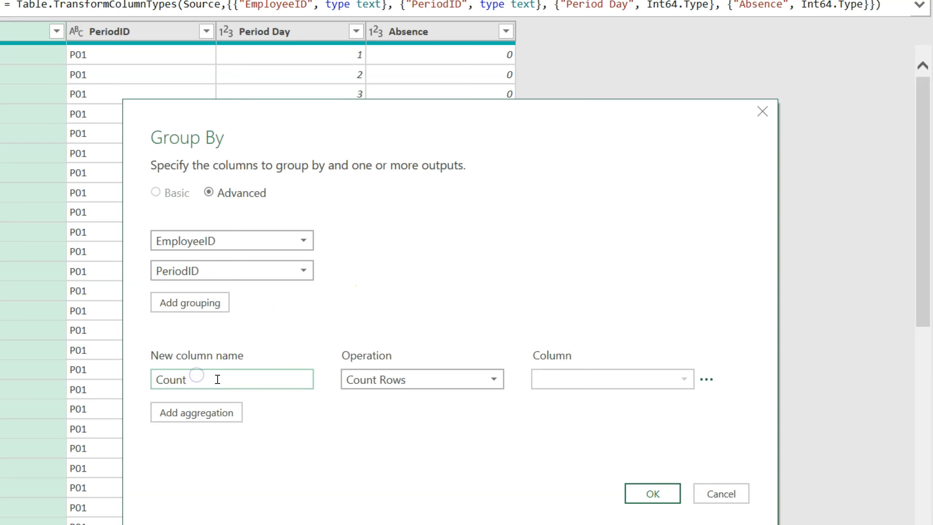
pyautogui.click(73, 377)
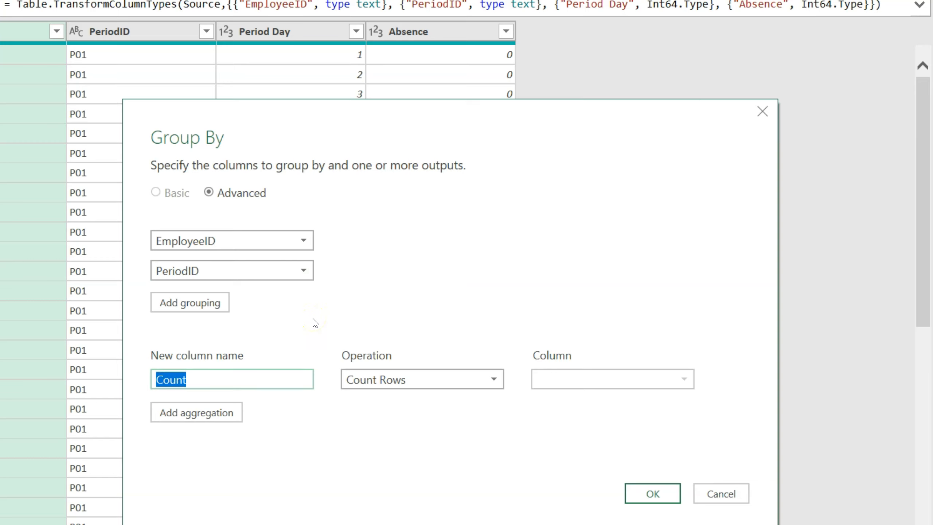
pyautogui.write('EmployeeData')
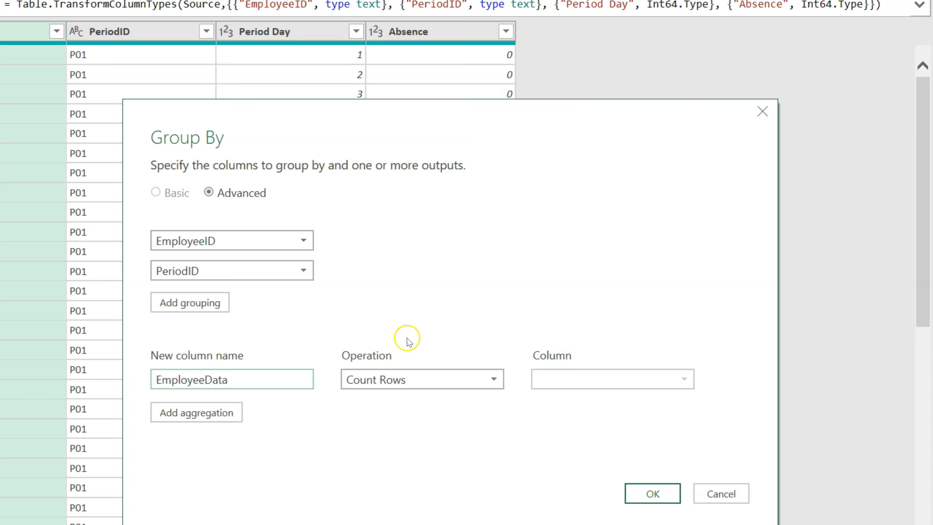
pyautogui.click(411, 381)
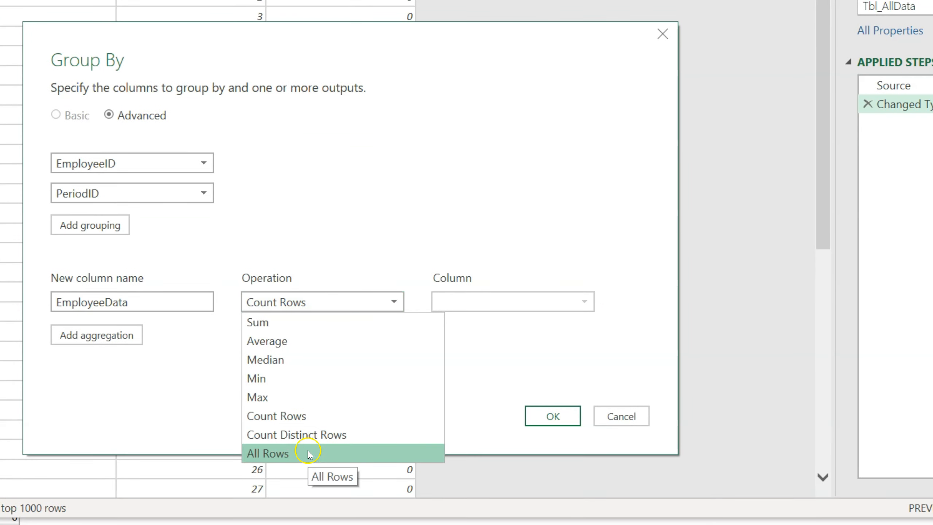
pyautogui.click(309, 453)
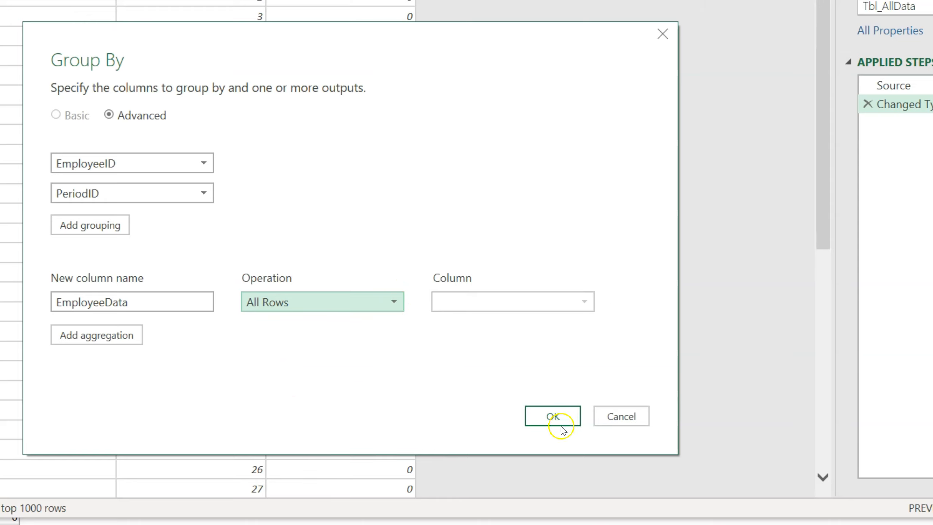
pyautogui.click(560, 414)
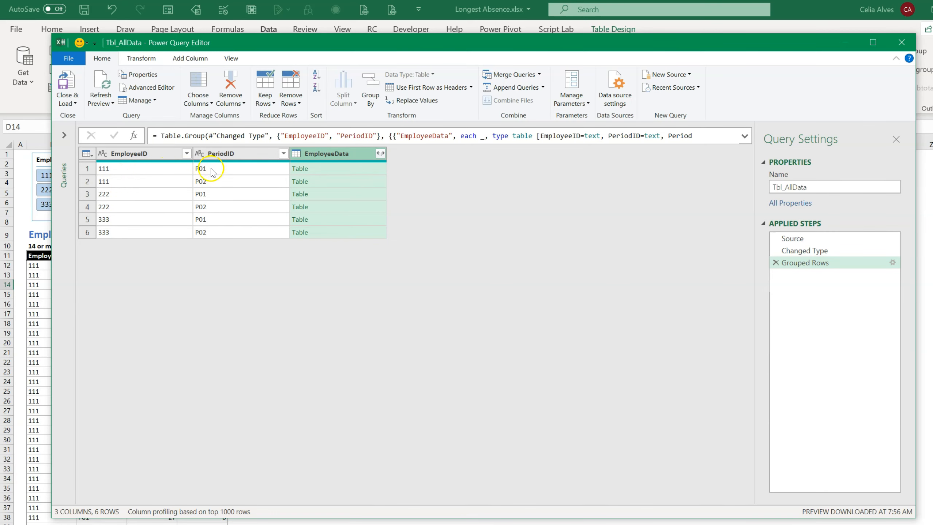
# Step: Examine the nested EmployeeData table for employee 111 in period P01 in an enlarged preview
pyautogui.click(327, 170)
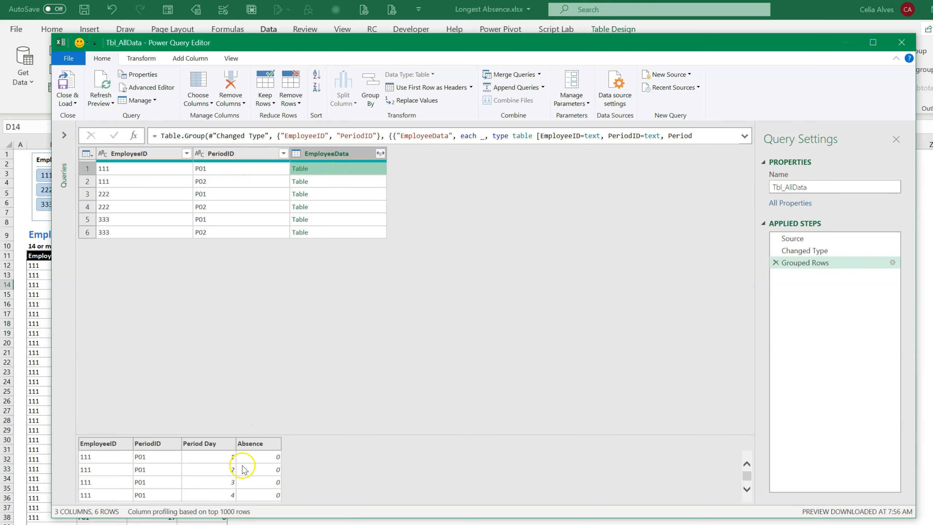
pyautogui.moveTo(315, 436); pyautogui.dragTo(308, 322)
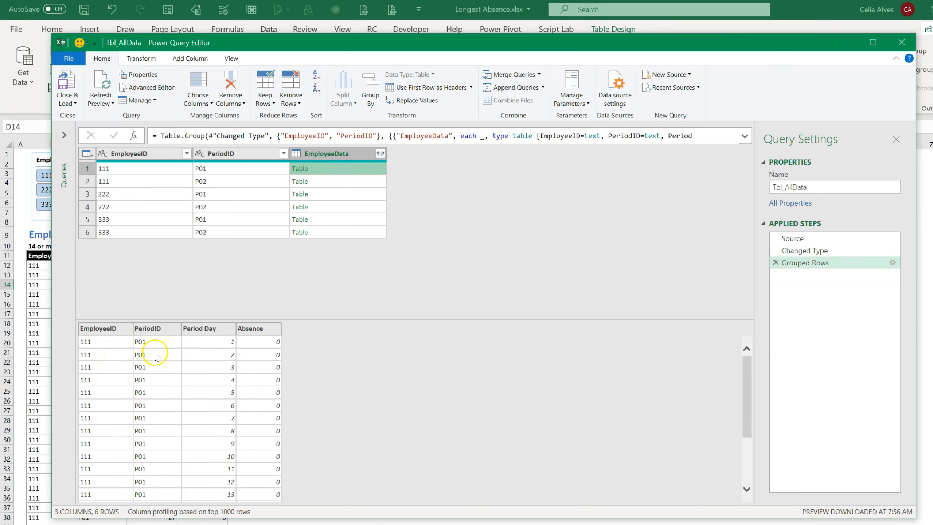
pyautogui.scroll(-2, 160, 354)
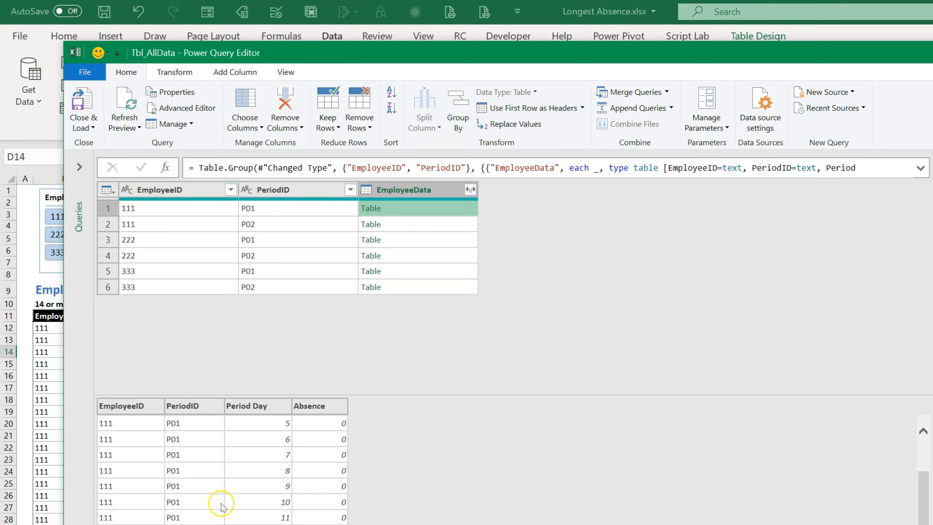
pyautogui.scroll(-1, 194, 441)
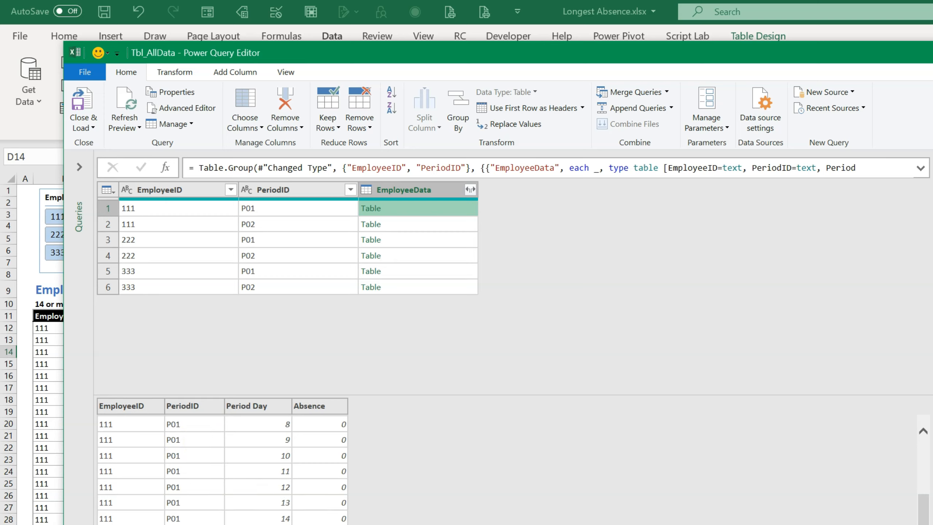
pyautogui.scroll(3, 223, 467)
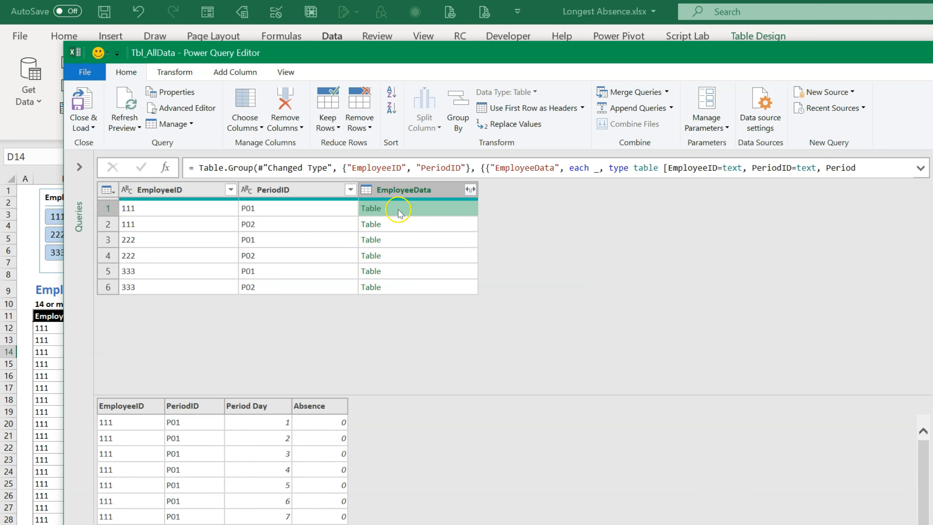
pyautogui.moveTo(390, 394); pyautogui.dragTo(394, 486)
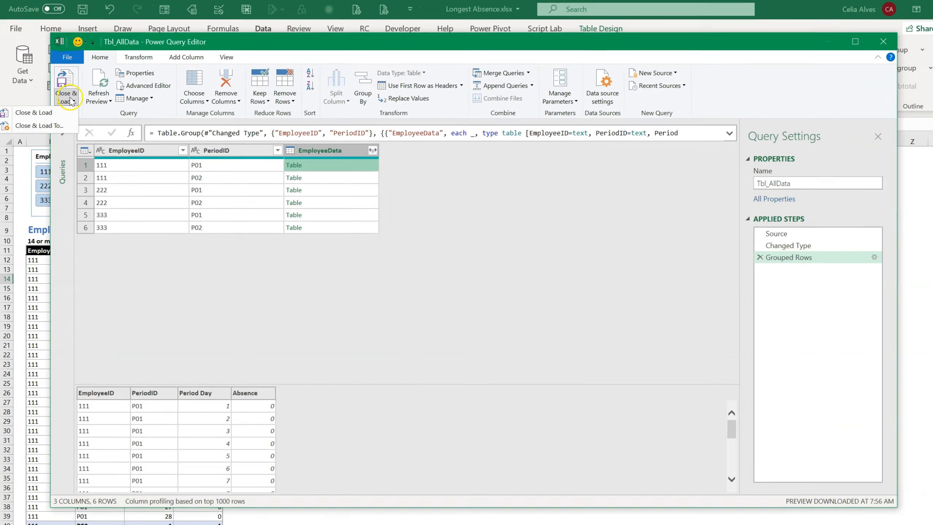
# Step: Close Power Query Editor and load the grouped query as a connection only
pyautogui.click(90, 128)
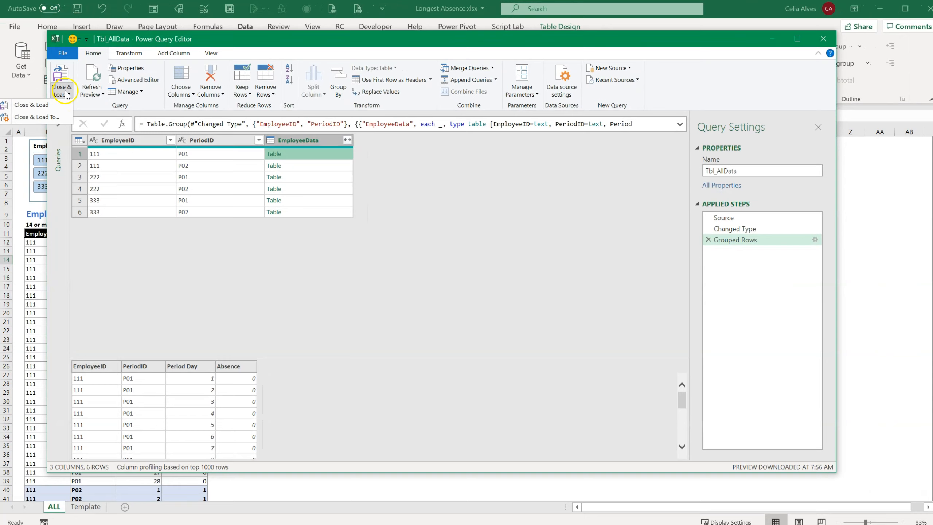
pyautogui.click(59, 105)
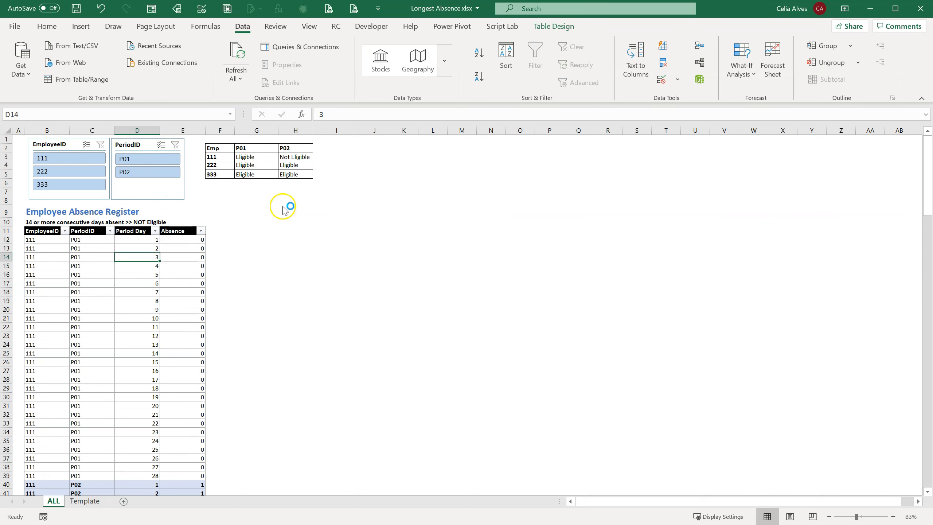
pyautogui.click(375, 152)
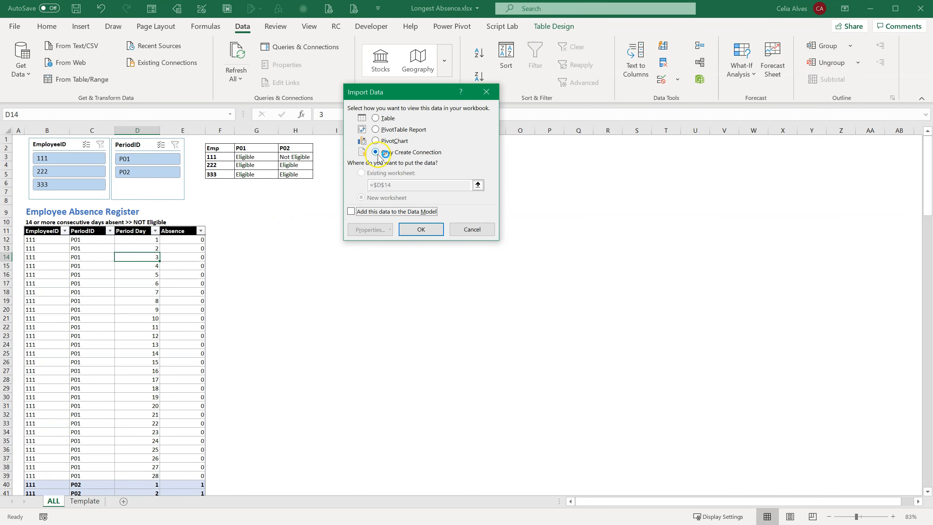
pyautogui.click(421, 229)
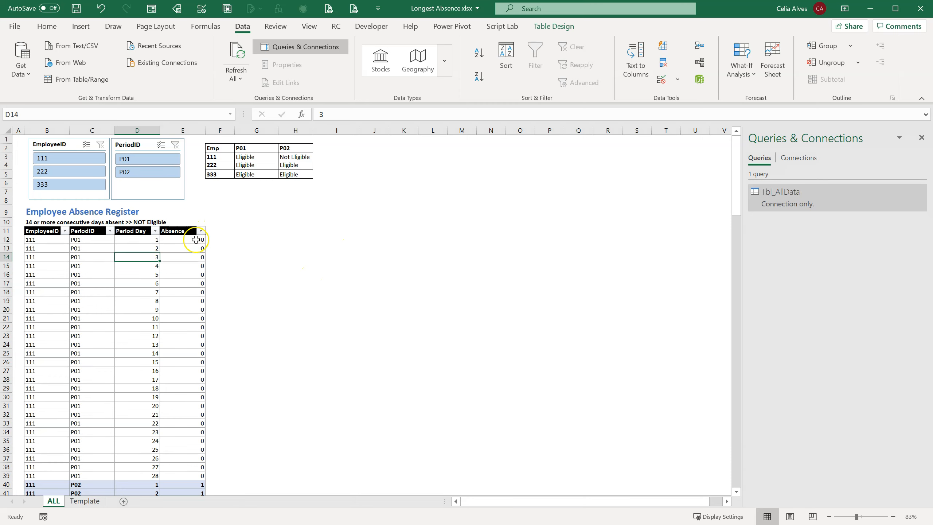
# Step: Open the Template worksheet containing the one-employee absence sample
pyautogui.moveTo(797, 200)
pyautogui.click(85, 500)
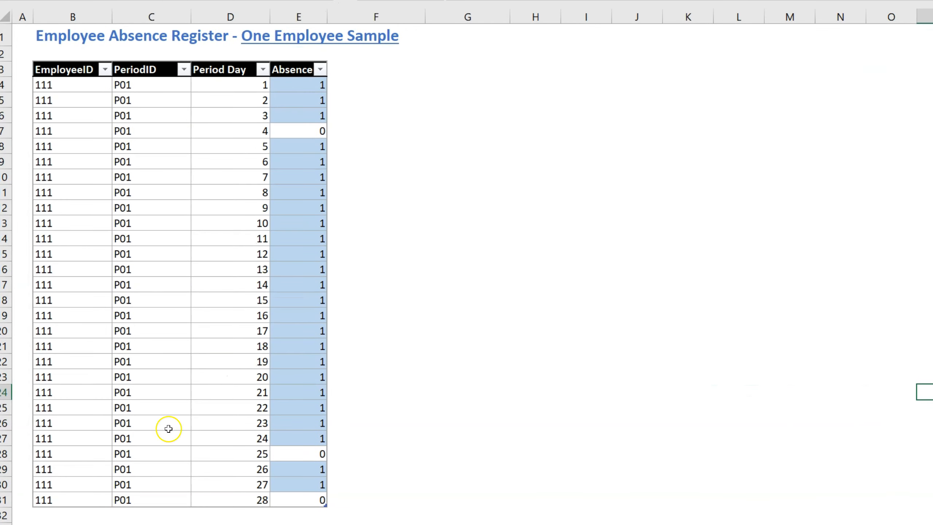
# Step: Set the Absence value to 0 for period days 13 to 16 in the one-employee sample table
pyautogui.moveTo(291, 263); pyautogui.dragTo(293, 318)
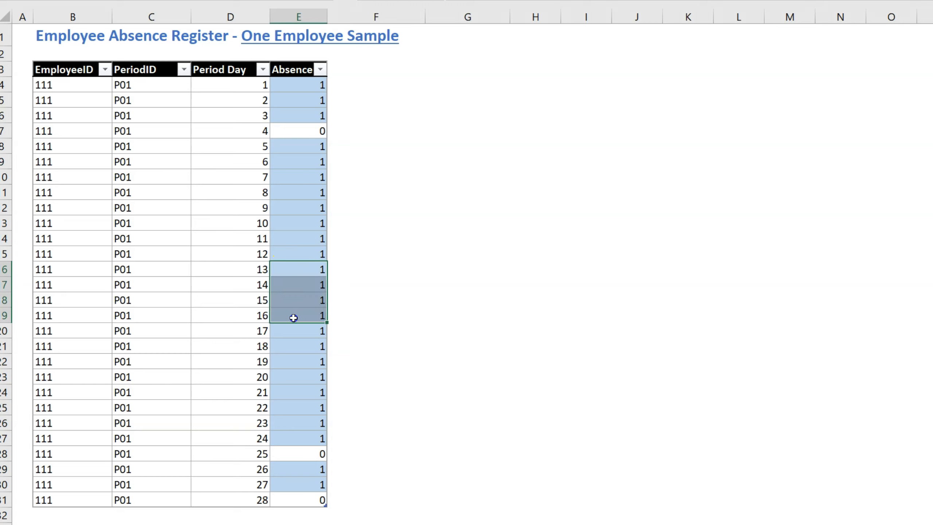
pyautogui.write('0')
pyautogui.hotkey('ctrl', 'Return')
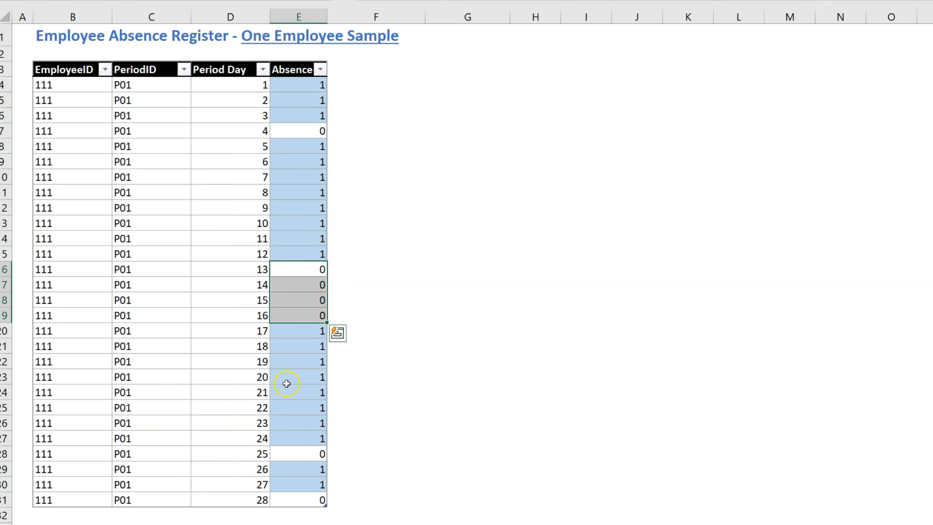
# Step: Examine the separate runs of consecutive absences in the Absence column, including days 5–12, 17–24 and 26–27
pyautogui.moveTo(313, 86); pyautogui.dragTo(307, 259)
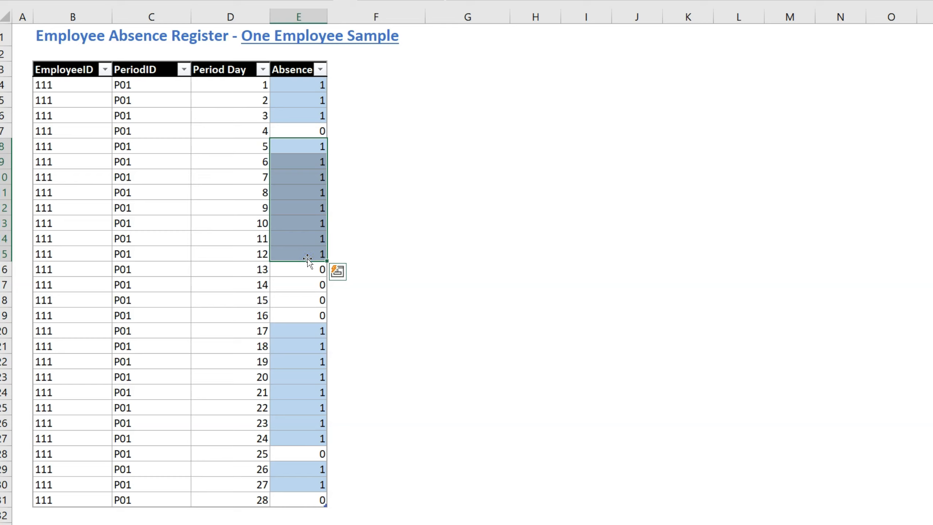
pyautogui.moveTo(304, 327); pyautogui.dragTo(302, 440)
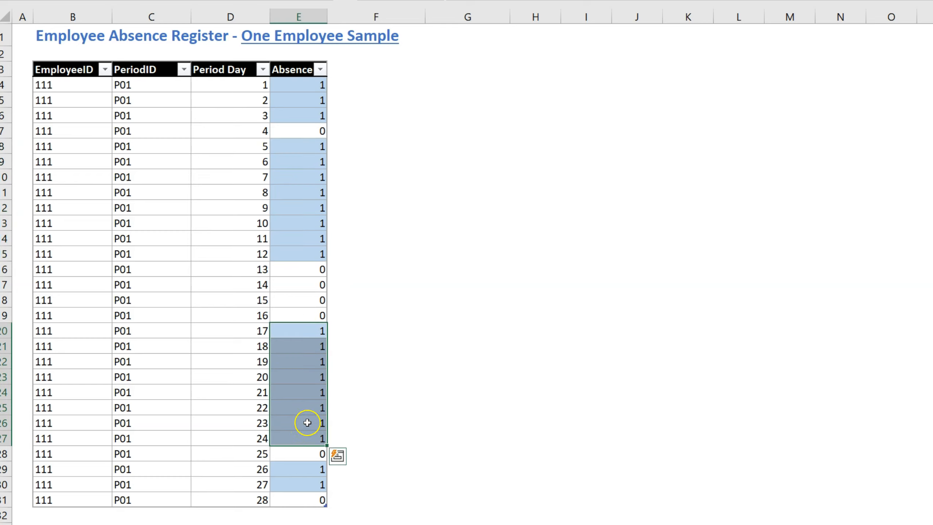
pyautogui.click(307, 471)
pyautogui.moveTo(309, 480); pyautogui.dragTo(309, 483)
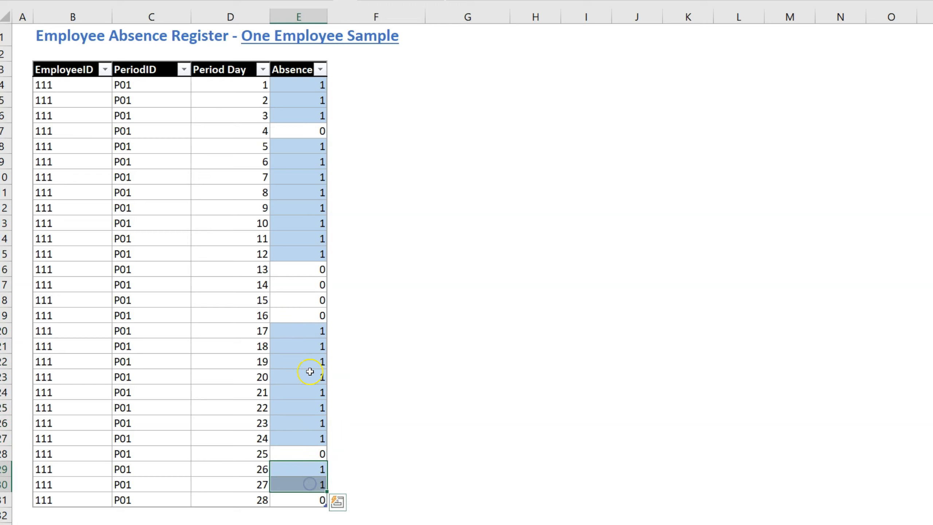
pyautogui.click(312, 235)
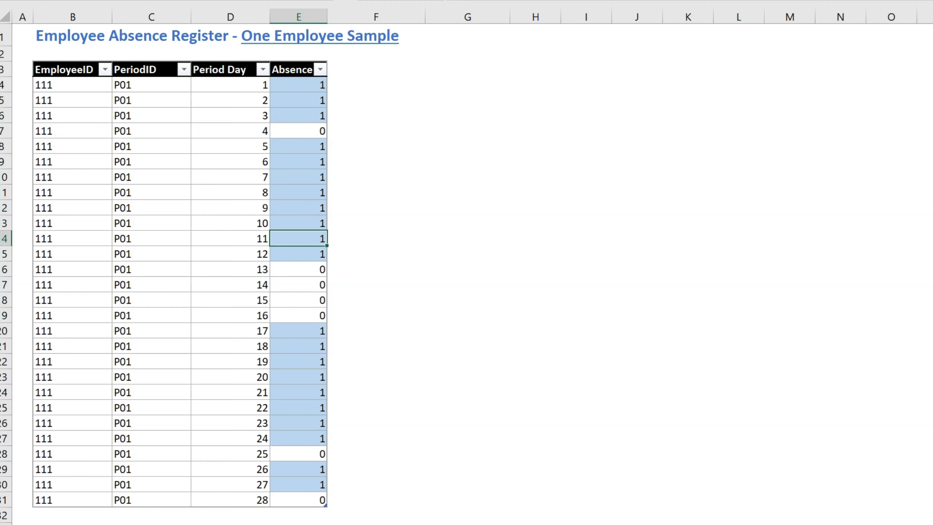
# Step: Load the one-employee sample table into Power Query Editor and change EmployeeID to Text, replacing the current type conversion
pyautogui.click(155, 131)
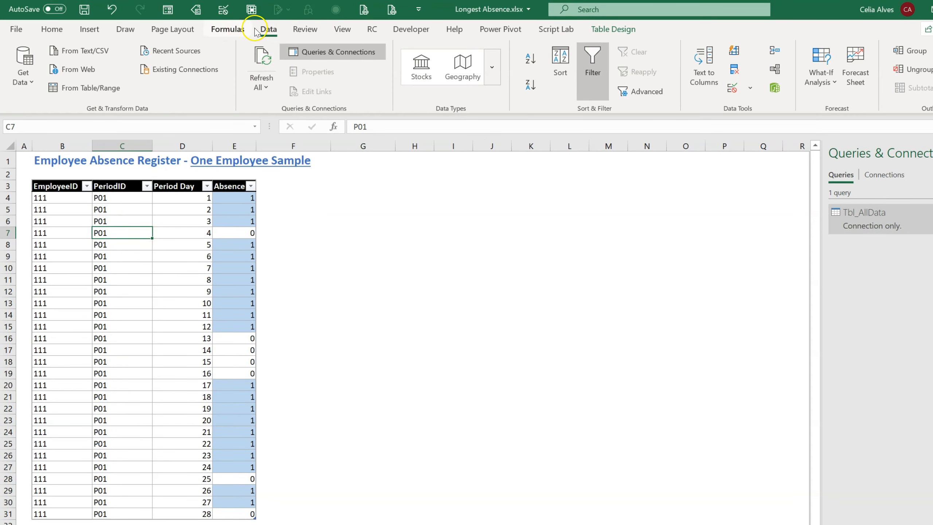
pyautogui.click(81, 88)
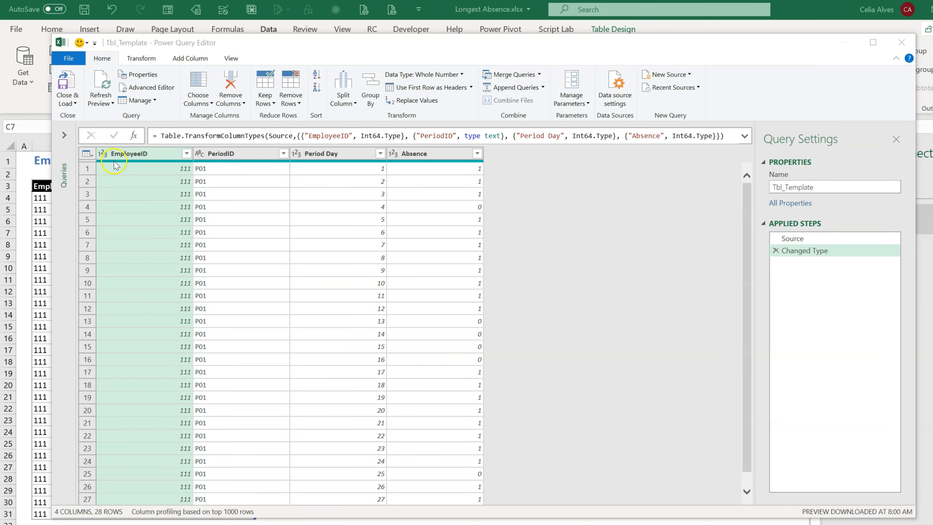
pyautogui.click(102, 153)
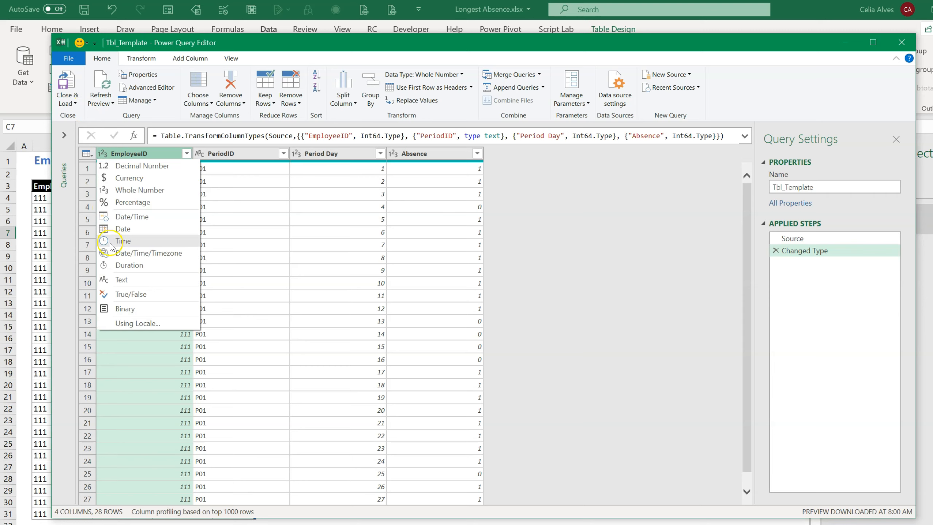
pyautogui.click(118, 279)
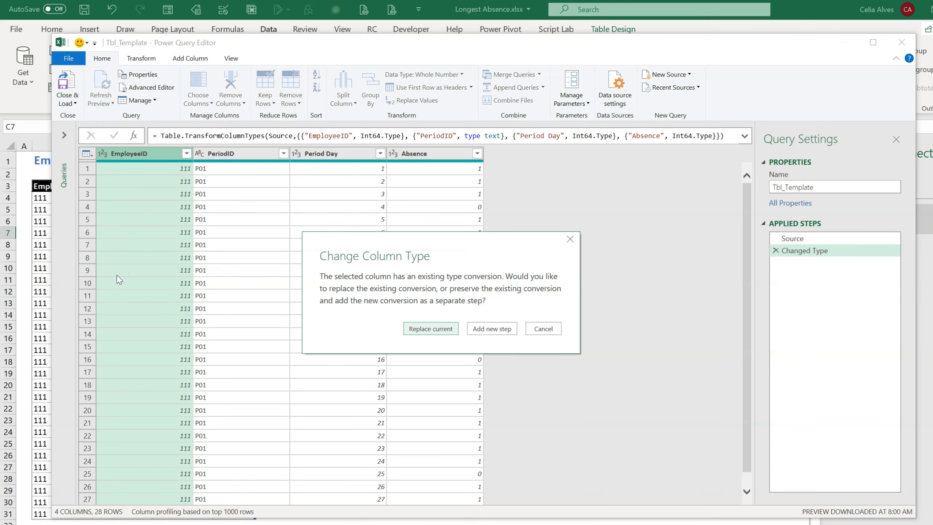
pyautogui.click(422, 328)
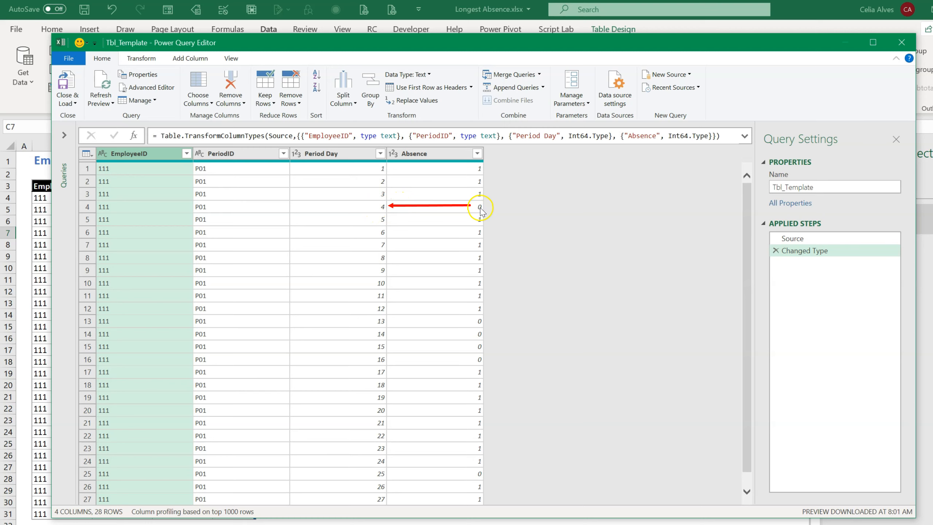
# Step: Start a conditional column named PeriodDay In with the rule that Absence equal to 1 outputs 0
pyautogui.click(182, 60)
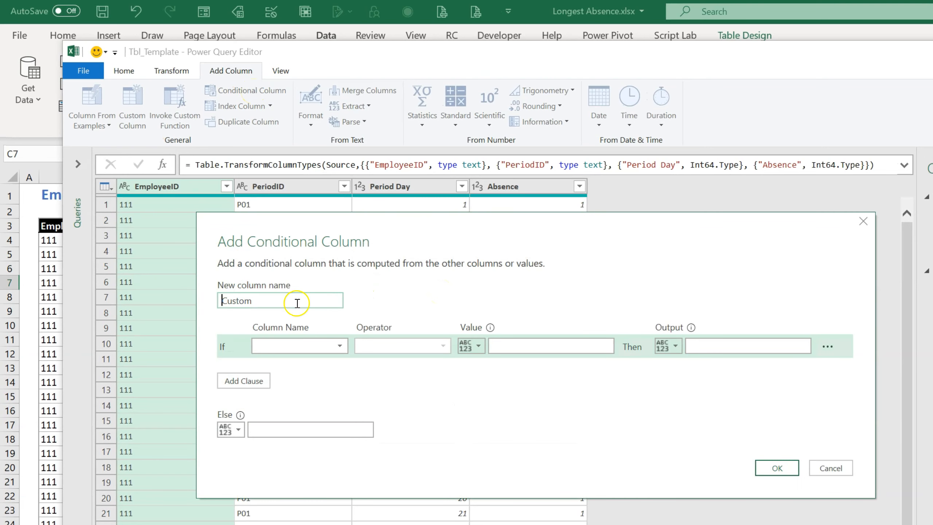
pyautogui.doubleClick(259, 303)
pyautogui.write('PeriodDay In')
pyautogui.click(338, 346)
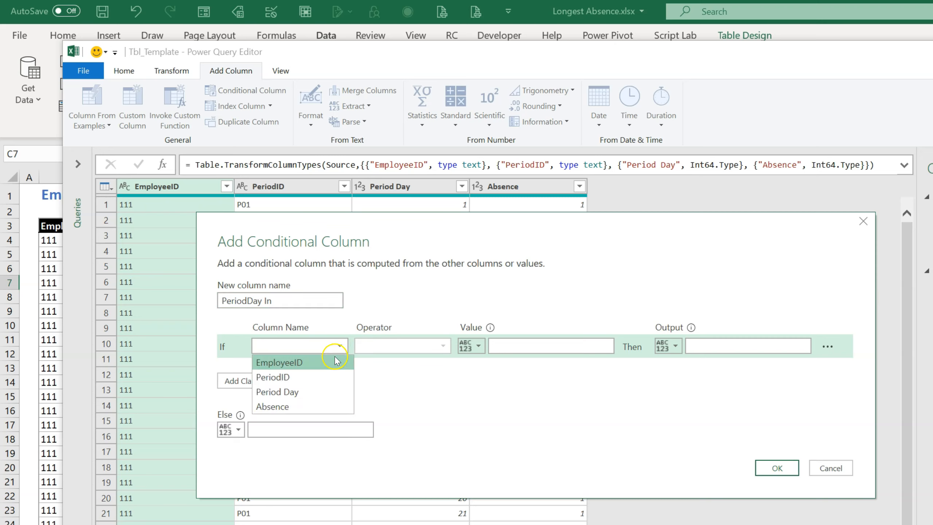
pyautogui.click(318, 406)
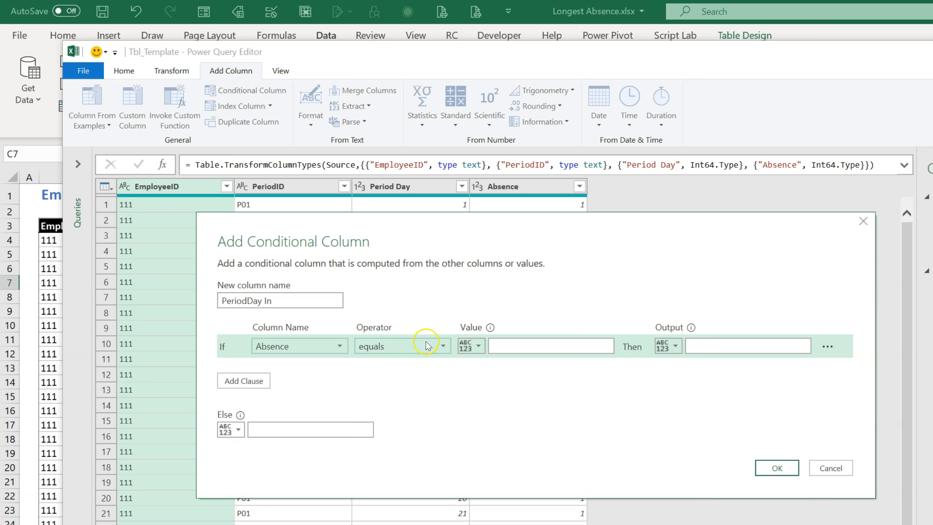
pyautogui.click(506, 350)
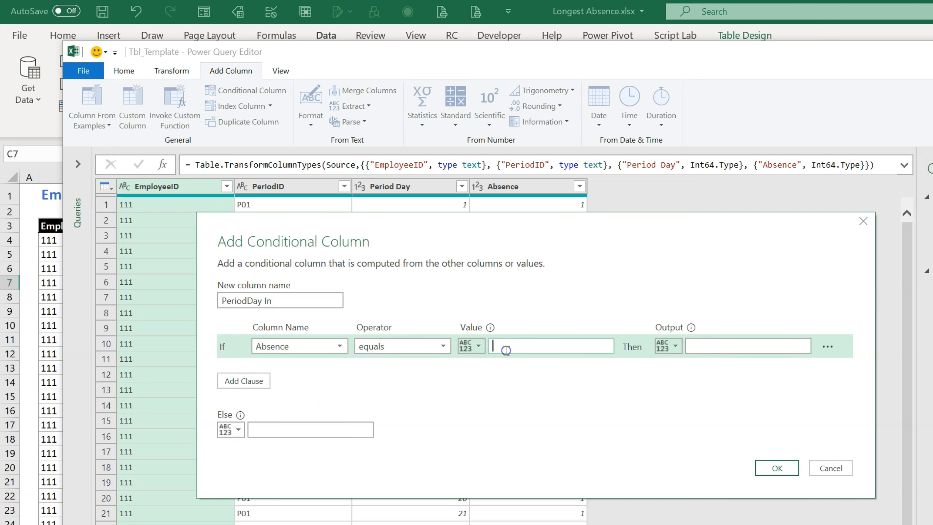
pyautogui.click(725, 346)
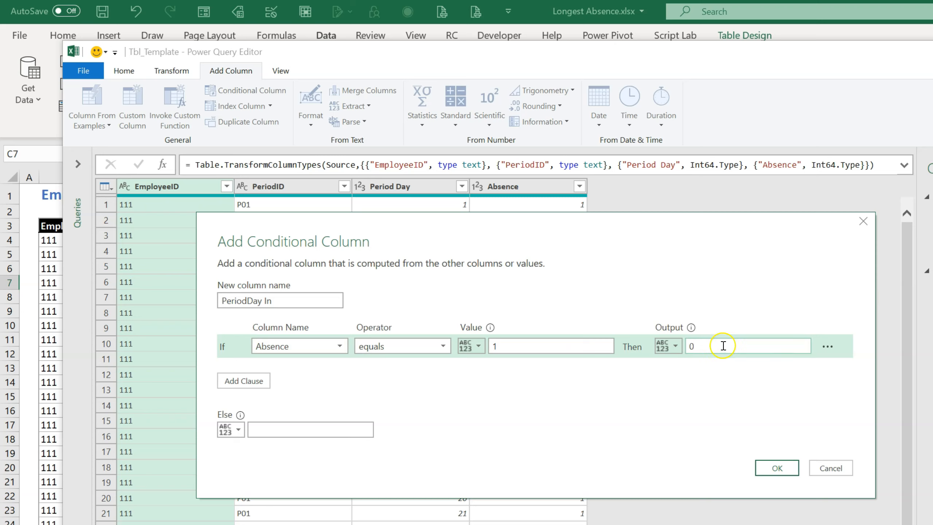
# Step: Set the conditional column's Else output to the Period Day column and create the column
pyautogui.click(238, 429)
pyautogui.click(250, 462)
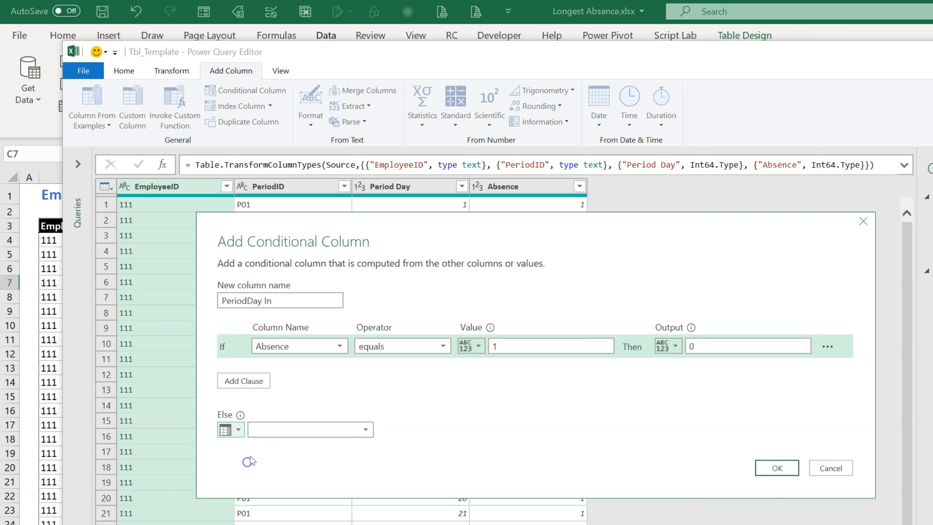
pyautogui.click(293, 427)
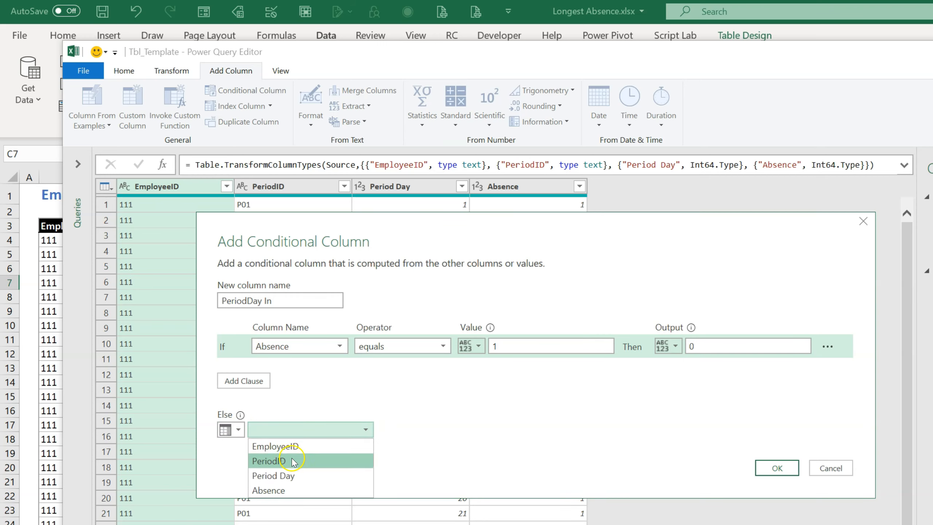
pyautogui.click(294, 476)
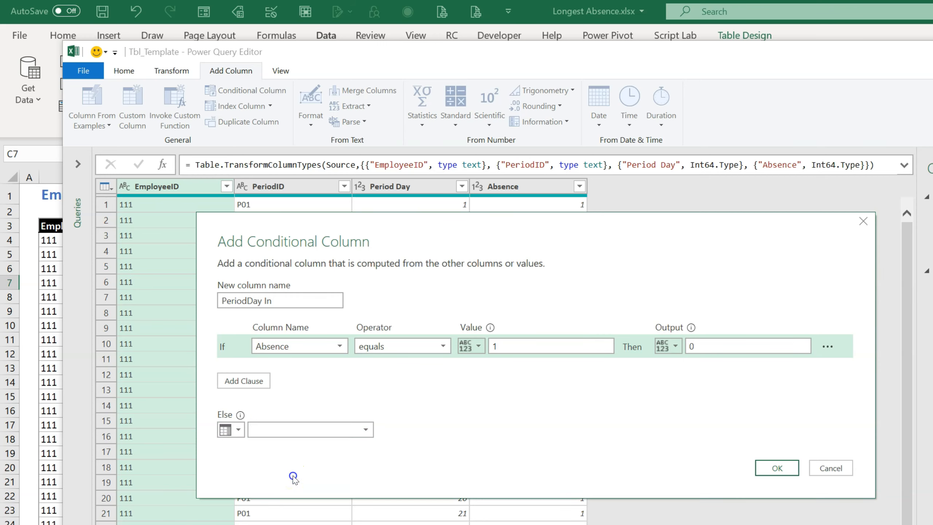
pyautogui.click(776, 467)
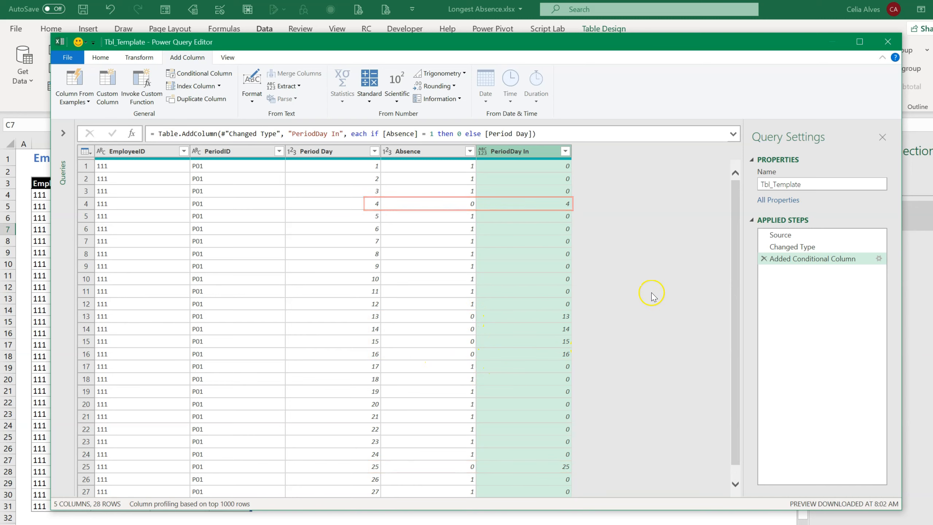
# Step: Rename the conditional column's applied step to Added PeriodDayIn
pyautogui.rightClick(819, 259)
pyautogui.click(822, 281)
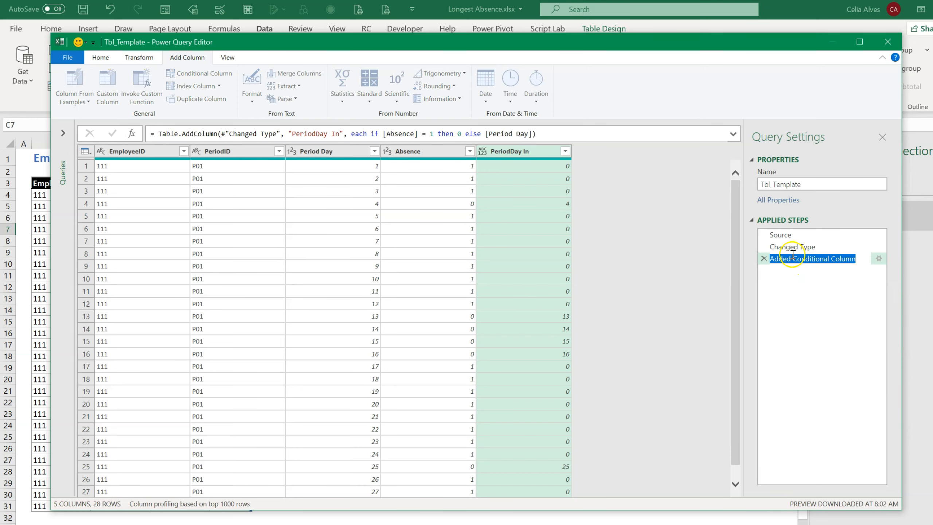
pyautogui.click(793, 255)
pyautogui.moveTo(793, 259); pyautogui.dragTo(862, 263)
pyautogui.write('PeriodDayIn')
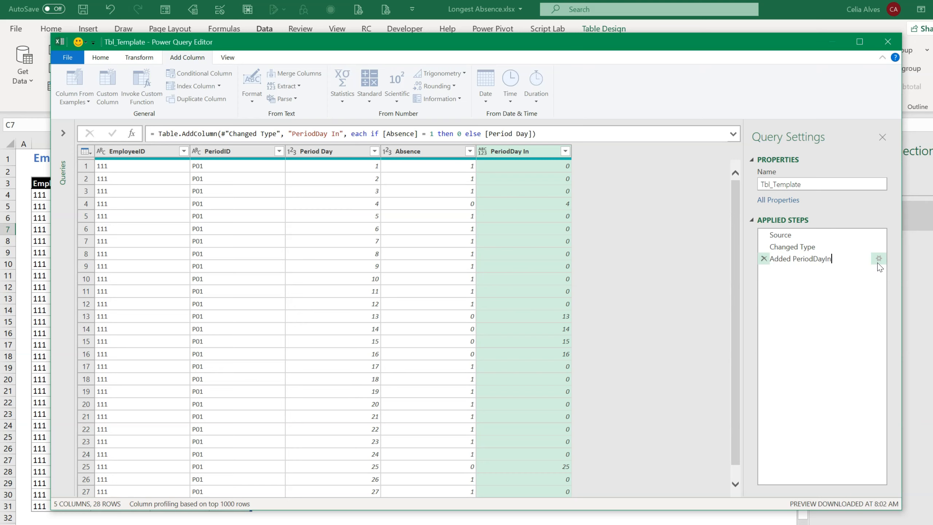
pyautogui.press('Return')
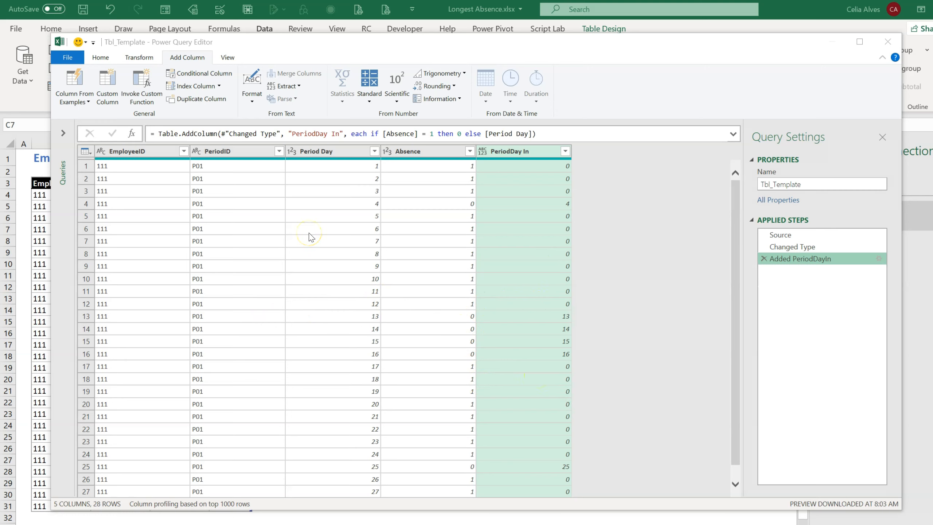
# Step: Start a custom column and name it LastDayIn
pyautogui.click(502, 150)
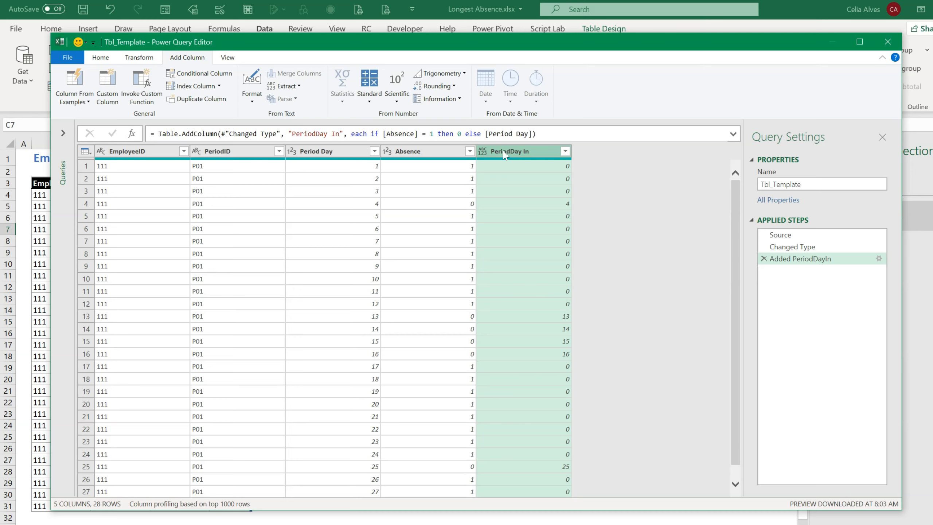
pyautogui.click(108, 84)
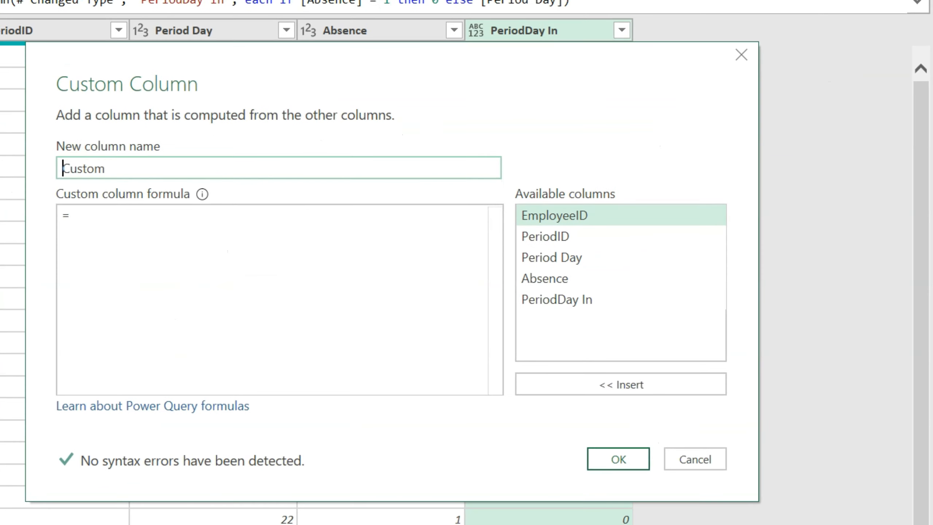
pyautogui.click(116, 164)
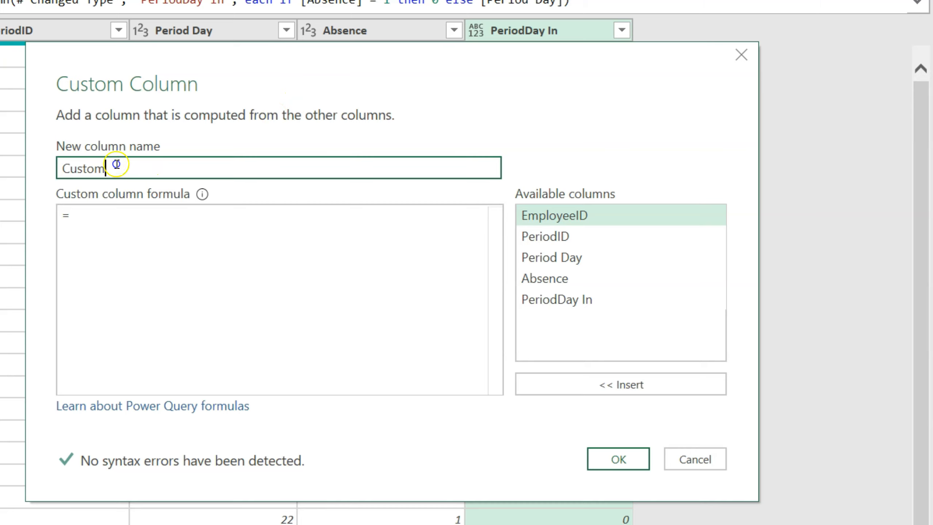
pyautogui.moveTo(116, 164); pyautogui.dragTo(42, 156)
pyautogui.write('LastDayIn')
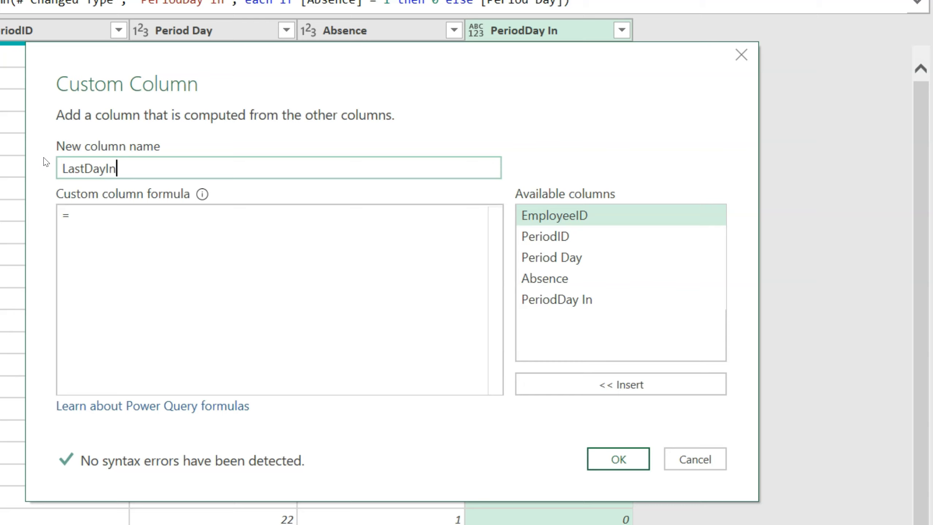
# Step: Begin the LastDayIn custom column formula with the List.Max function
pyautogui.click(130, 210)
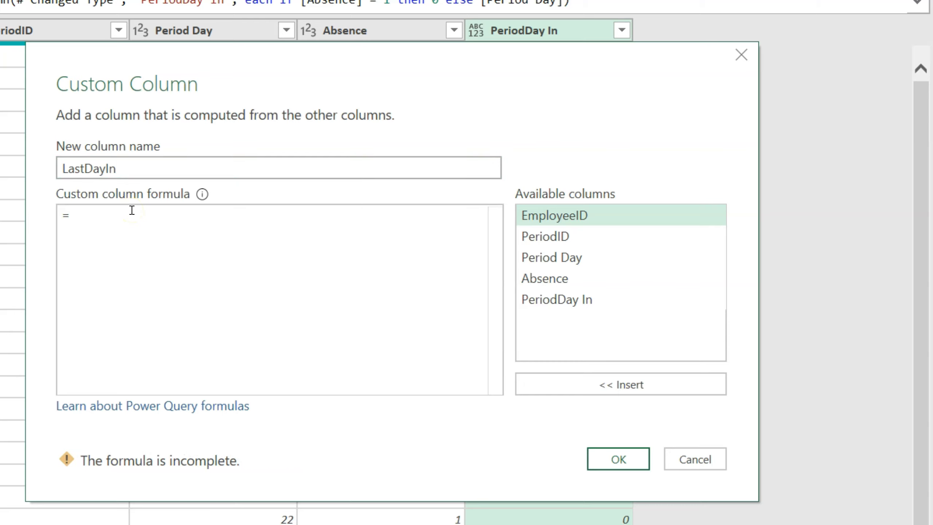
pyautogui.moveTo(412, 55); pyautogui.dragTo(932, 0)
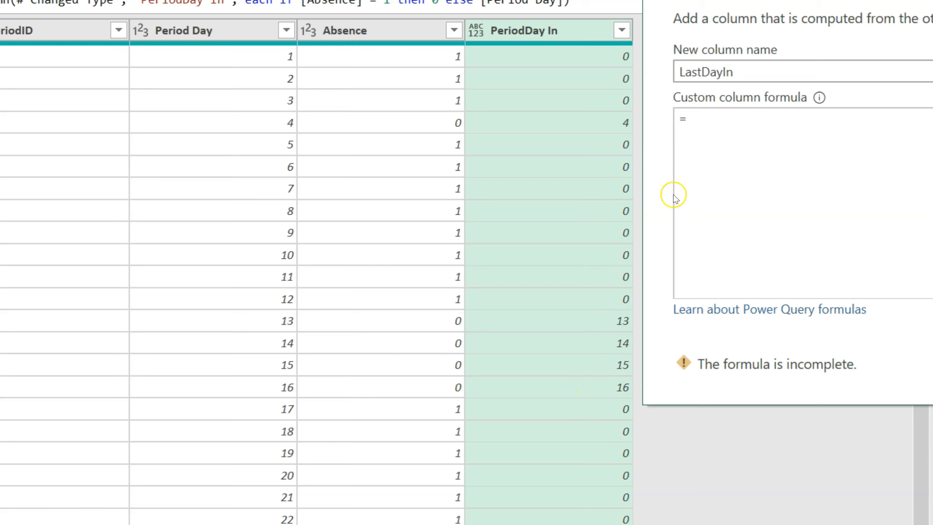
pyautogui.click(717, 121)
pyautogui.write('List')
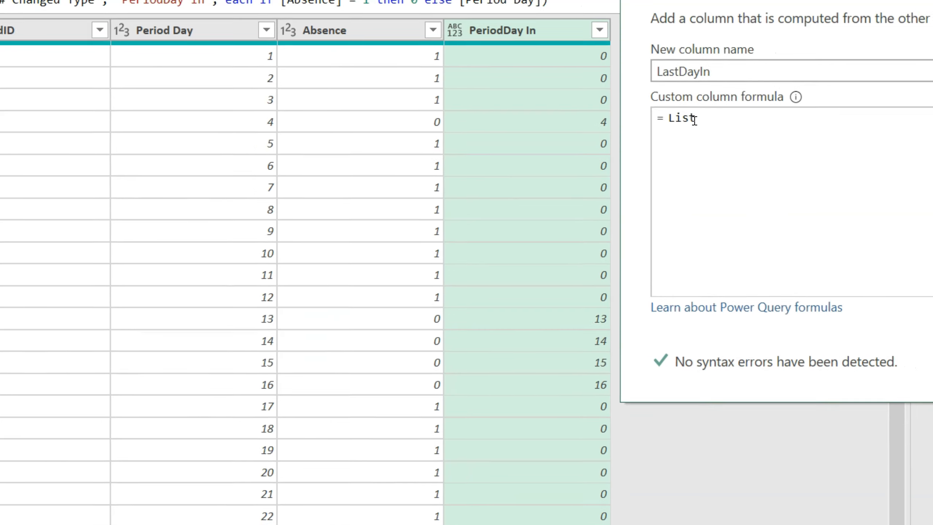
pyautogui.write('.Max')
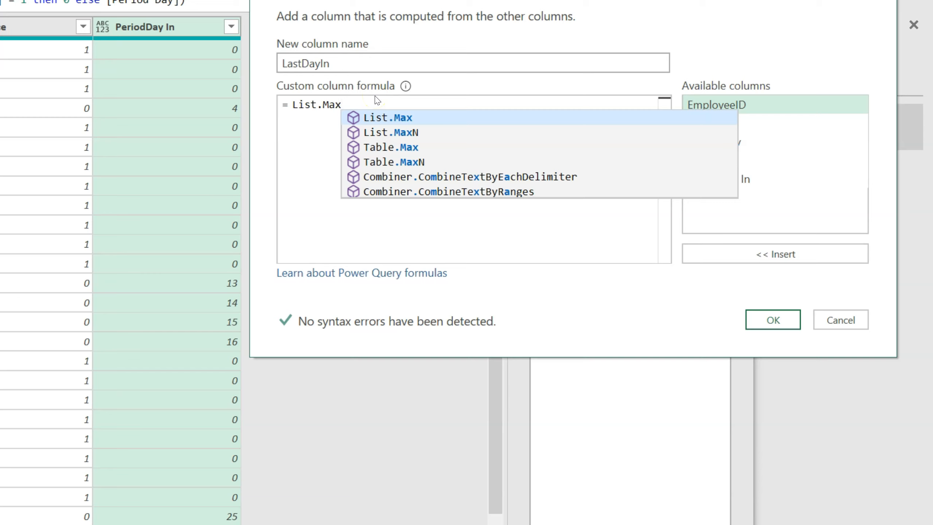
pyautogui.write('(')
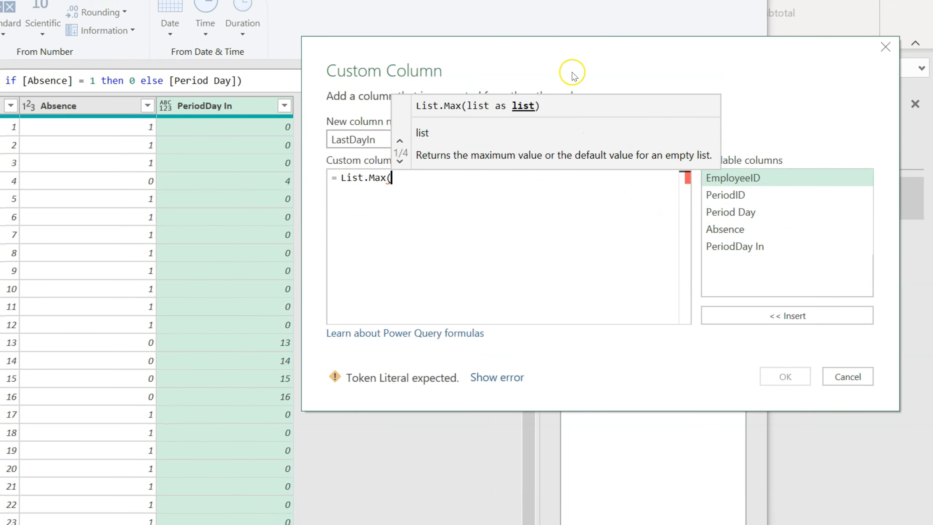
# Step: Reference the previous applied step inside List.Max as #"Added PeriodDayIn"
pyautogui.moveTo(510, 41); pyautogui.dragTo(100, 92)
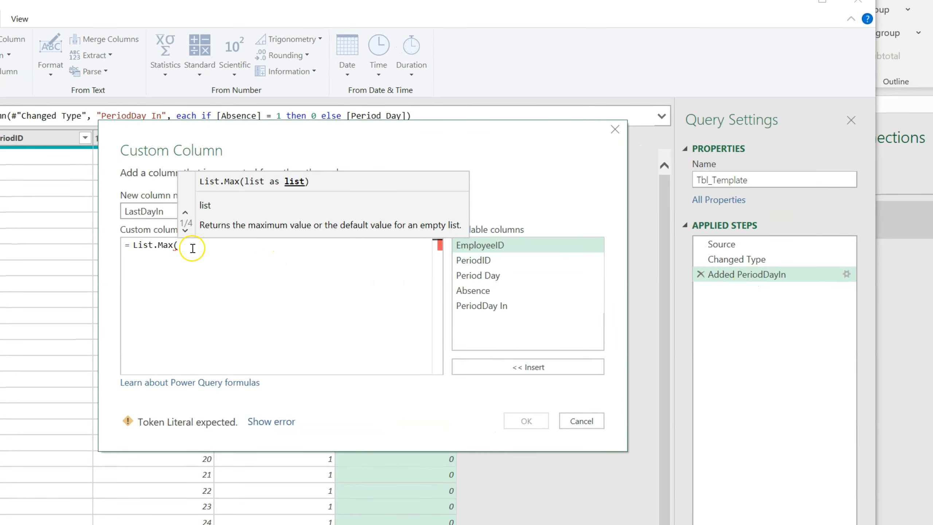
pyautogui.click(193, 247)
pyautogui.write('#')
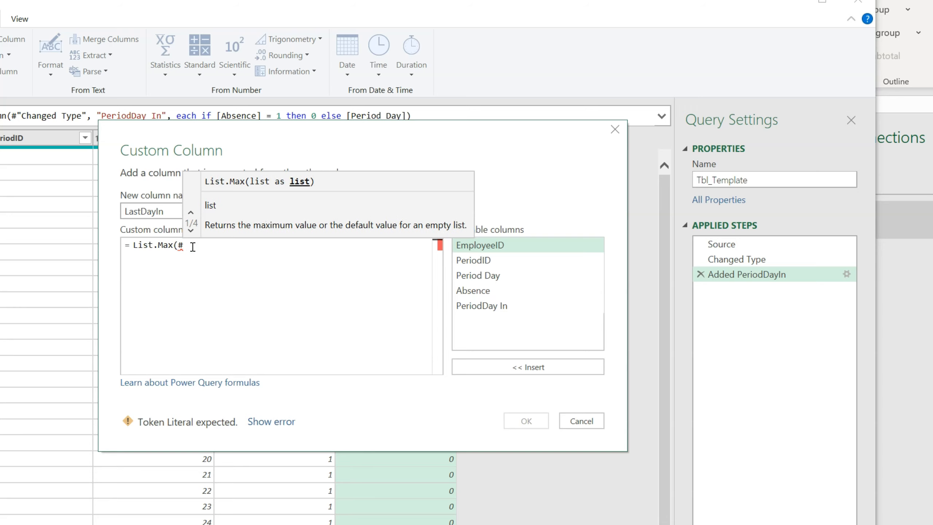
pyautogui.write('""')
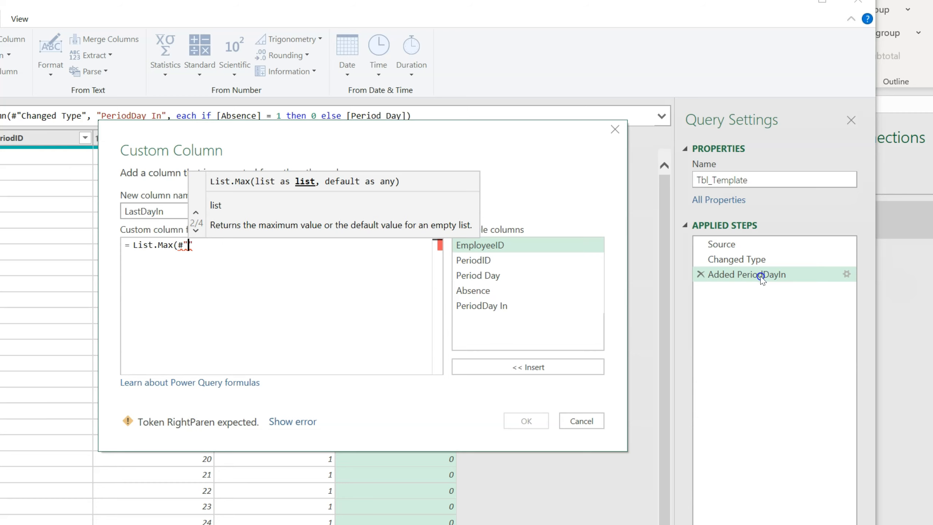
pyautogui.write('Added ')
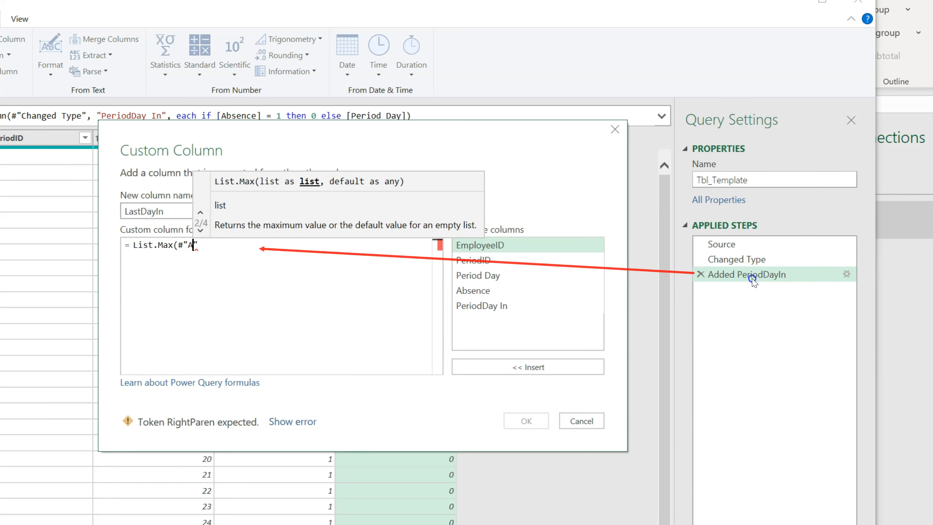
pyautogui.write('PeriodDa')
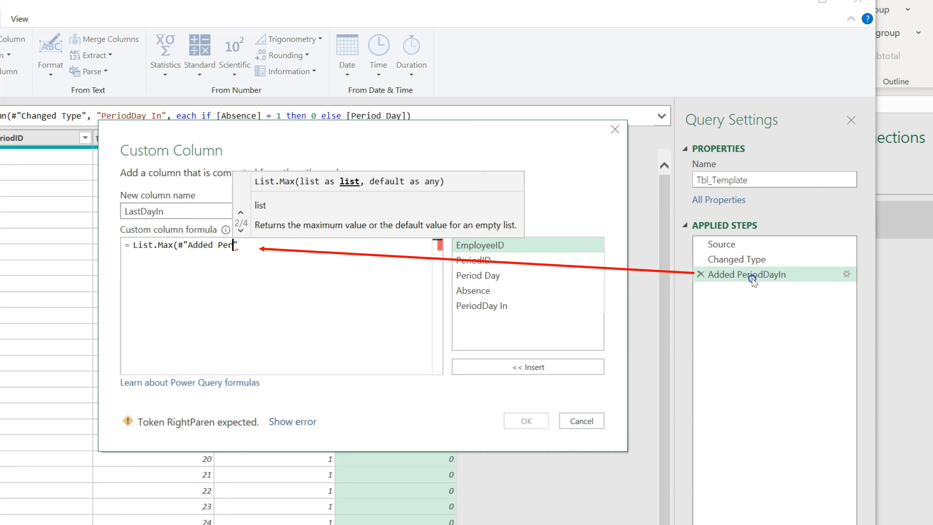
pyautogui.write('yIn')
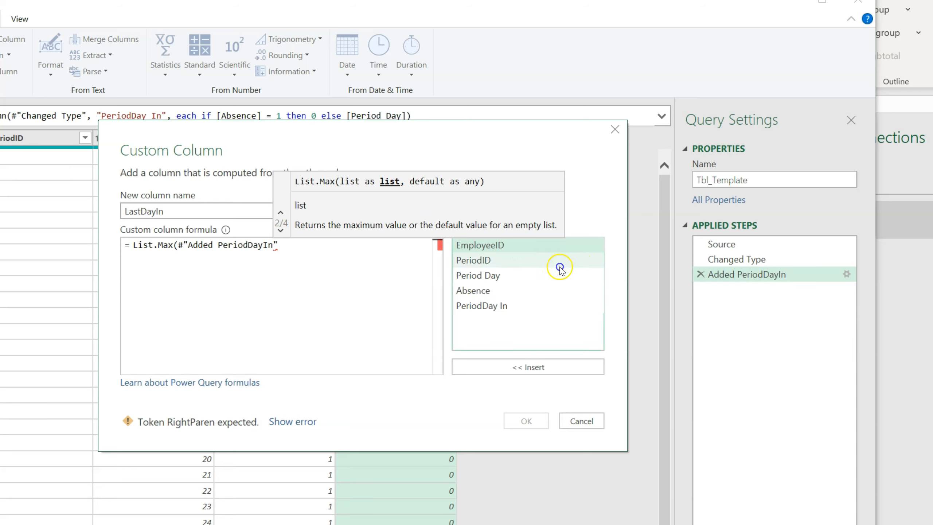
# Step: Append the [PeriodDay In] column to the step reference, close List.Max, create the LastDayIn column and check its values across all rows
pyautogui.click(306, 245)
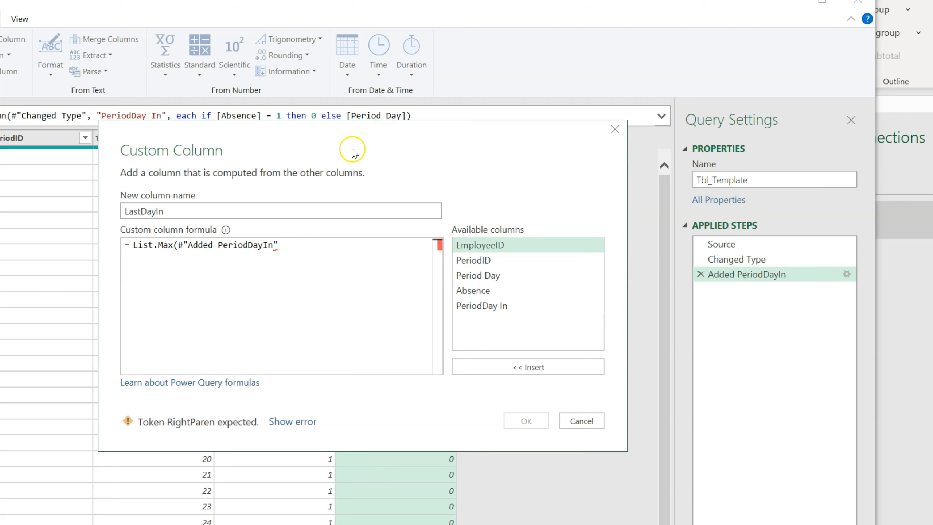
pyautogui.moveTo(350, 137); pyautogui.dragTo(336, 210)
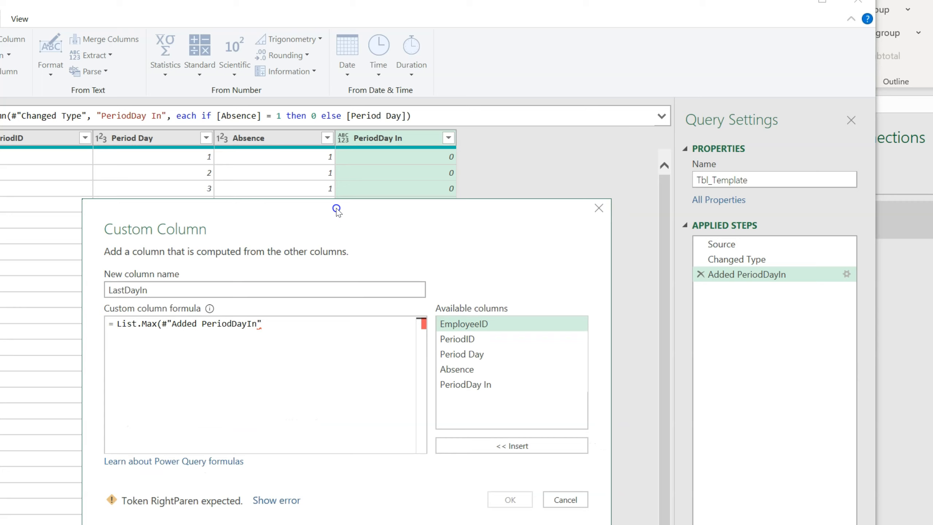
pyautogui.click(288, 330)
pyautogui.write('[')
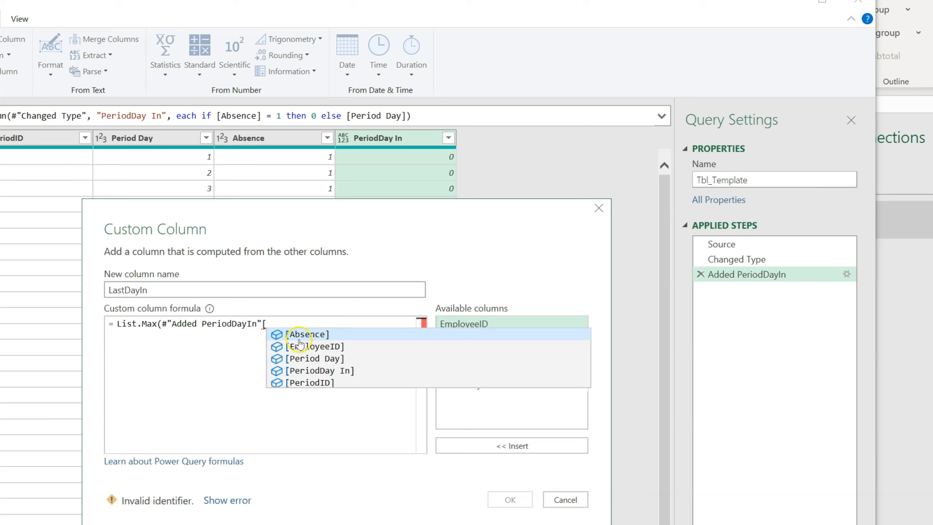
pyautogui.click(312, 371)
pyautogui.click(347, 348)
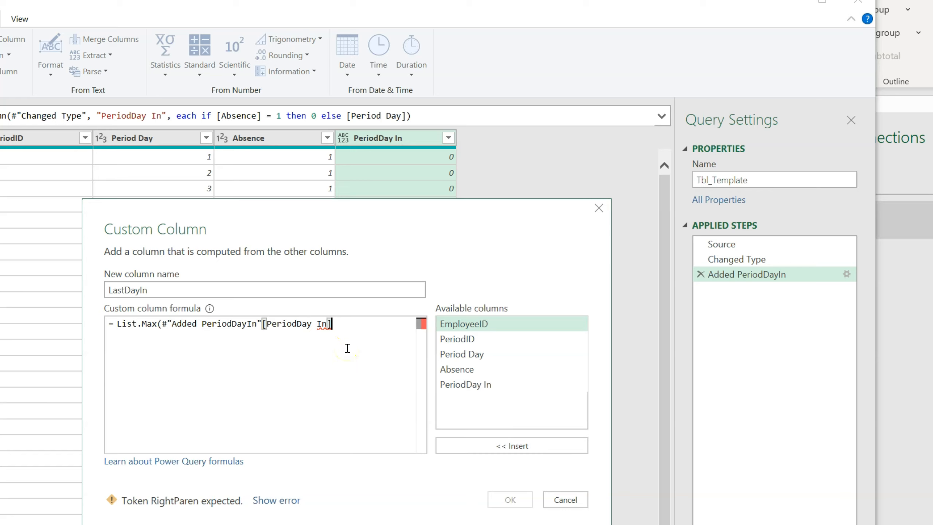
pyautogui.write(')')
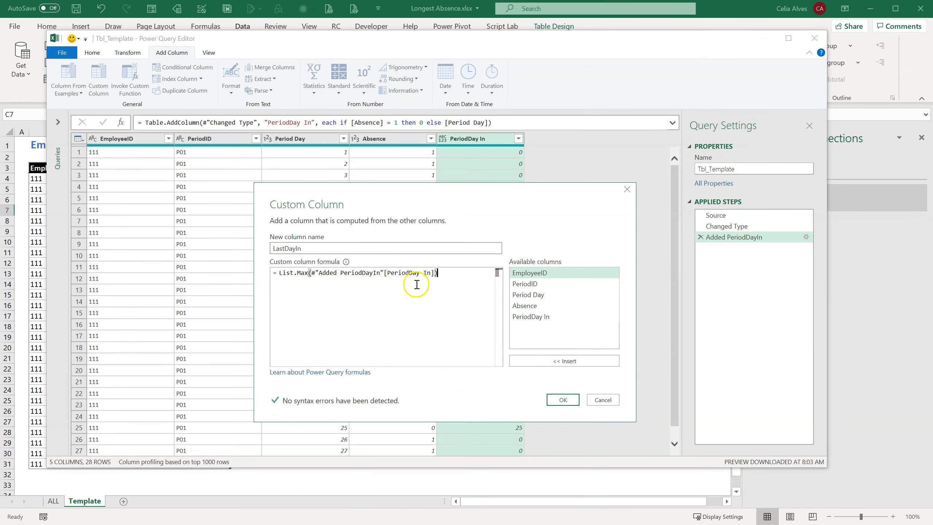
pyautogui.click(562, 400)
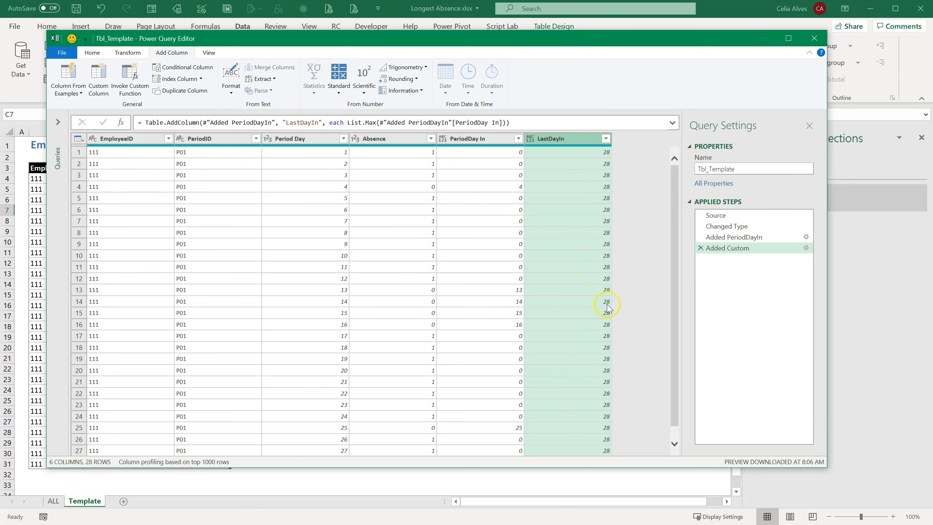
pyautogui.moveTo(678, 290); pyautogui.dragTo(677, 371)
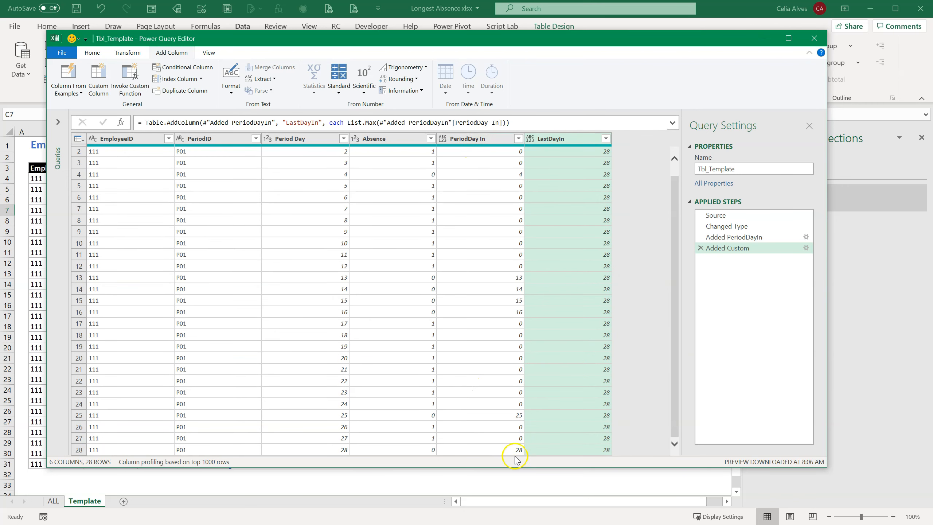
pyautogui.moveTo(680, 390); pyautogui.dragTo(672, 233)
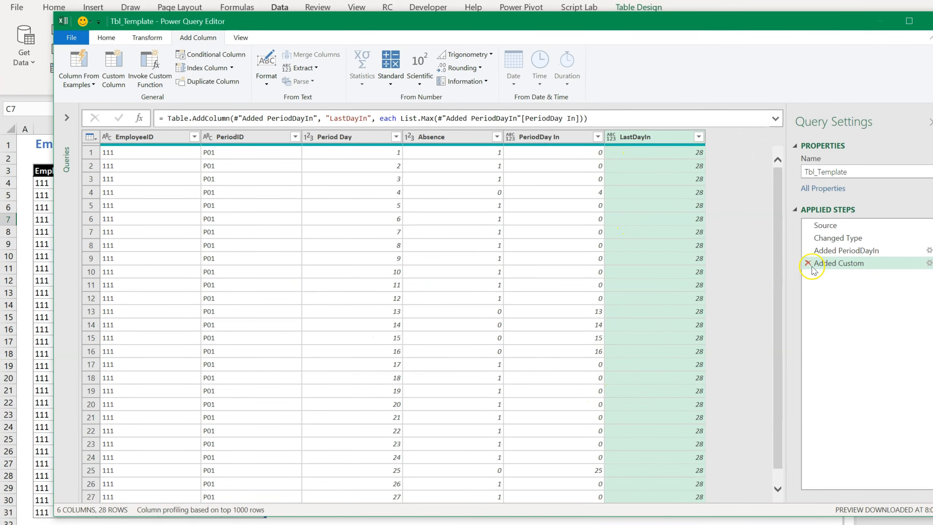
# Step: Reopen the LastDayIn column's formula and insert an opening List.Range( before the list inside List.Max
pyautogui.click(930, 265)
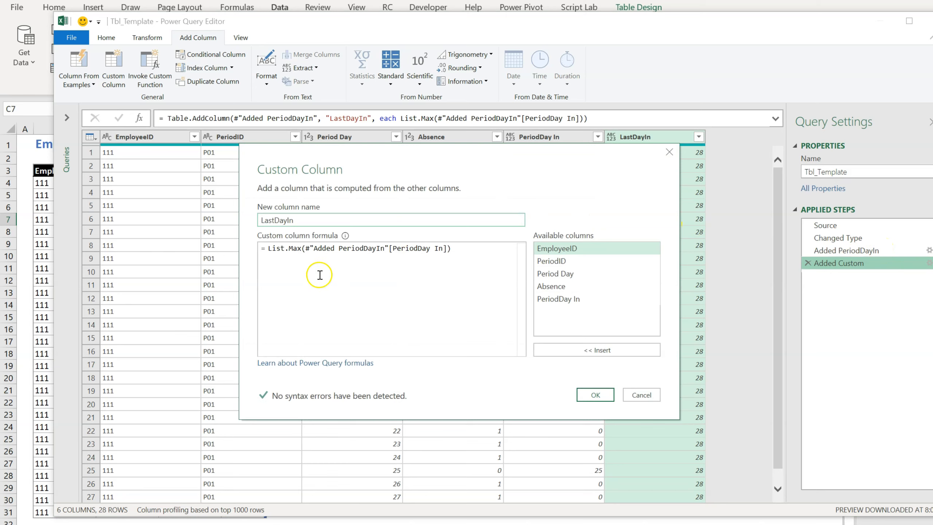
pyautogui.click(306, 250)
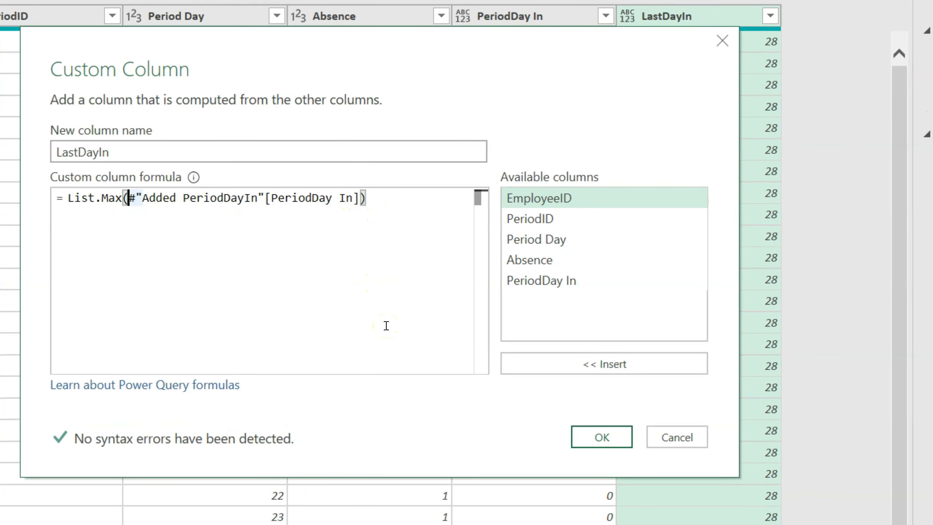
pyautogui.write('List.Range')
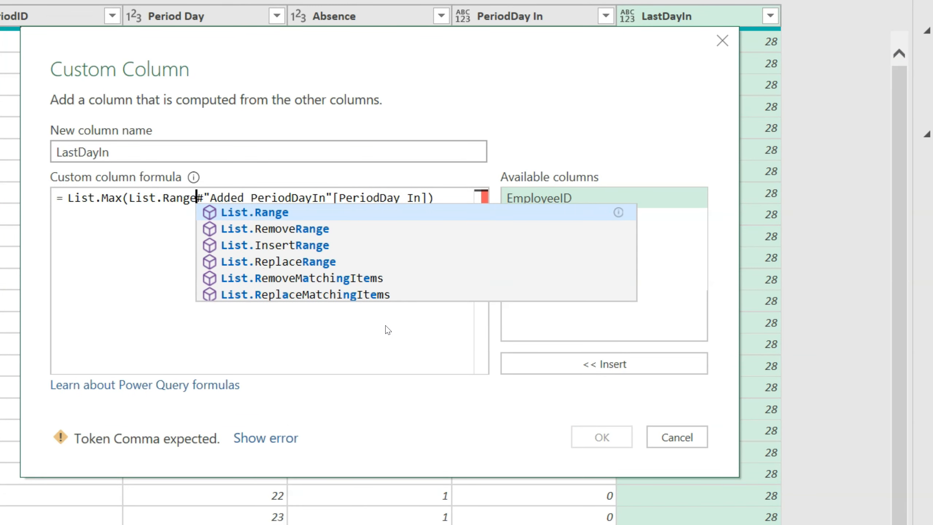
pyautogui.write('(')
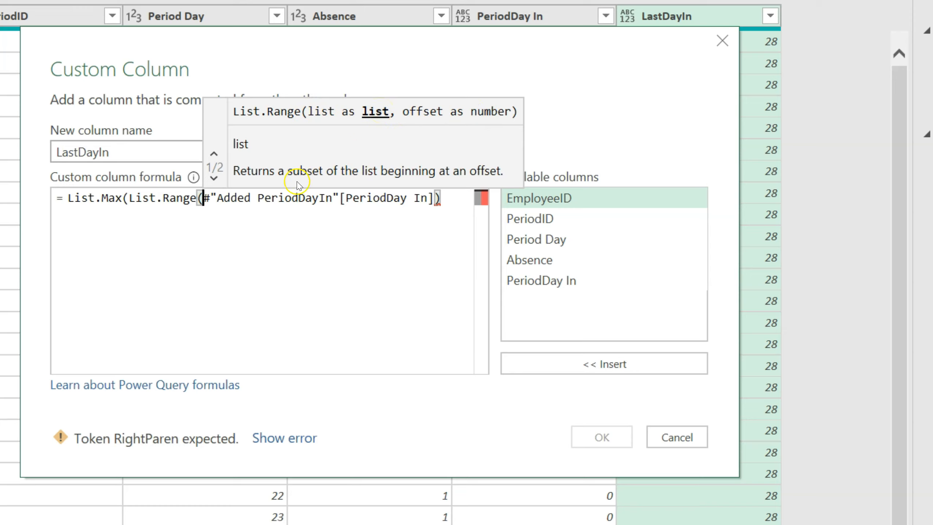
# Step: Give List.Range an offset of 0 after the [PeriodDay In] list, followed by a separator for the count argument
pyautogui.click(434, 198)
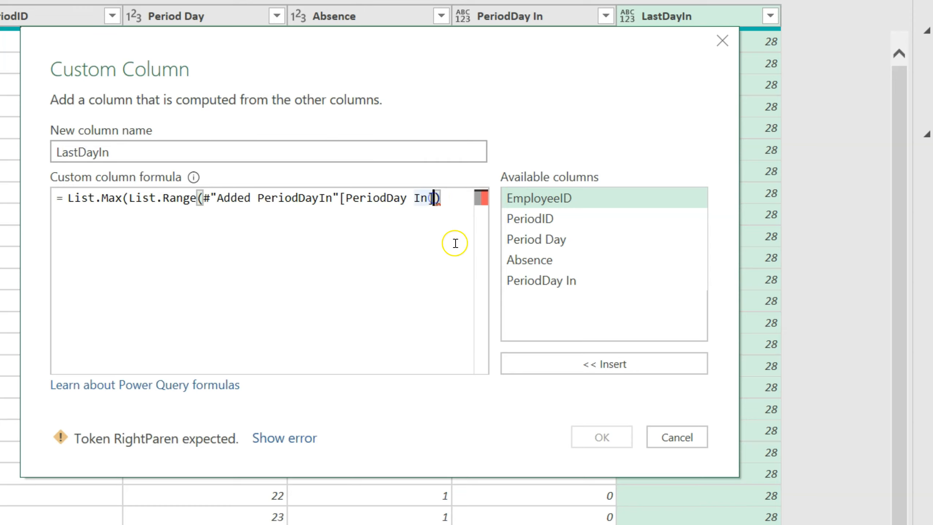
pyautogui.write(',')
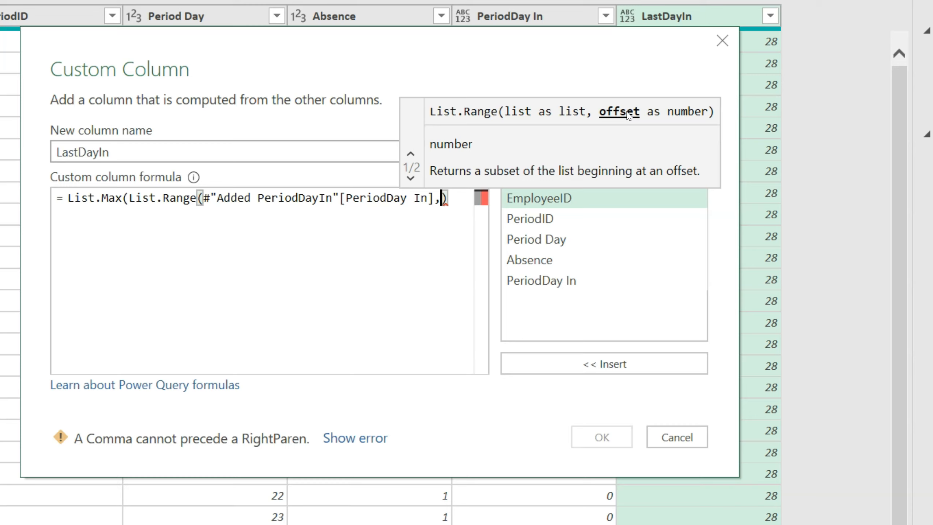
pyautogui.write('0')
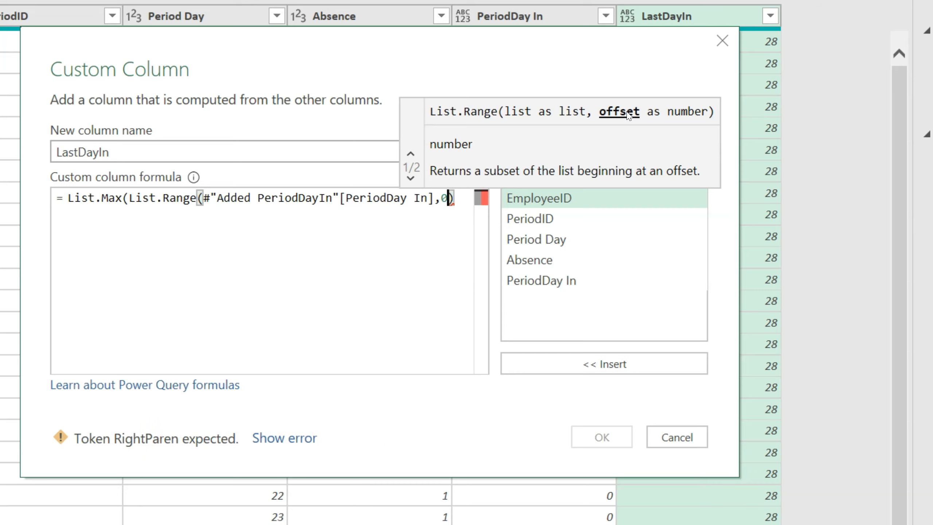
pyautogui.write(',')
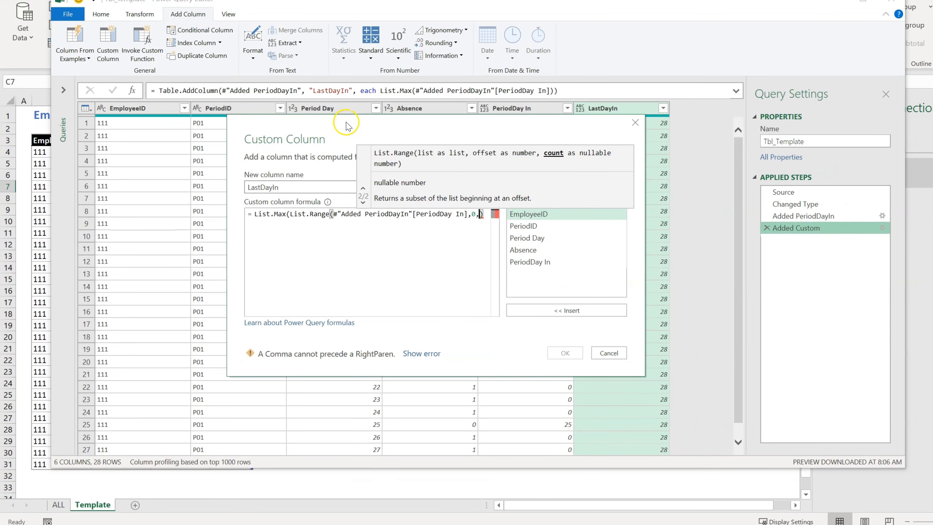
# Step: Use [Period Day] as the List.Range count, close both functions and apply the LastDayIn formula
pyautogui.moveTo(345, 125); pyautogui.dragTo(404, 176)
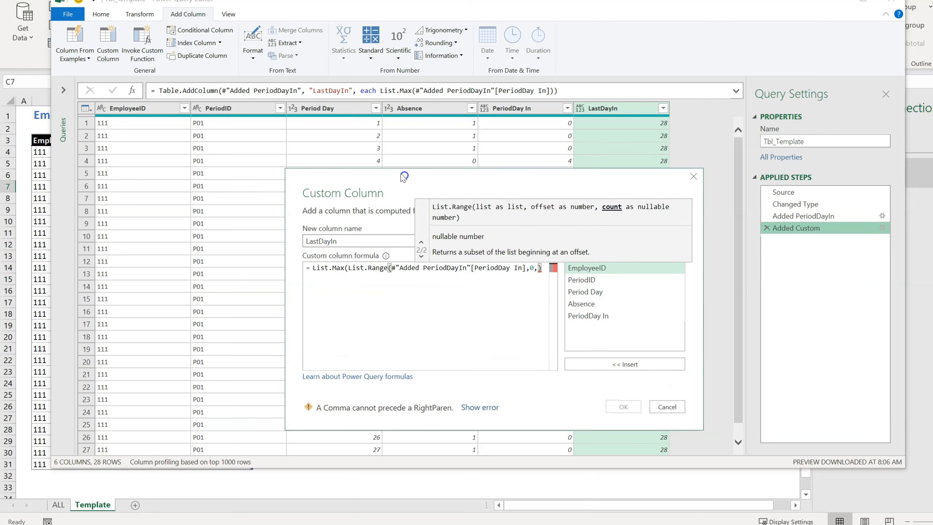
pyautogui.moveTo(347, 176); pyautogui.dragTo(321, 166)
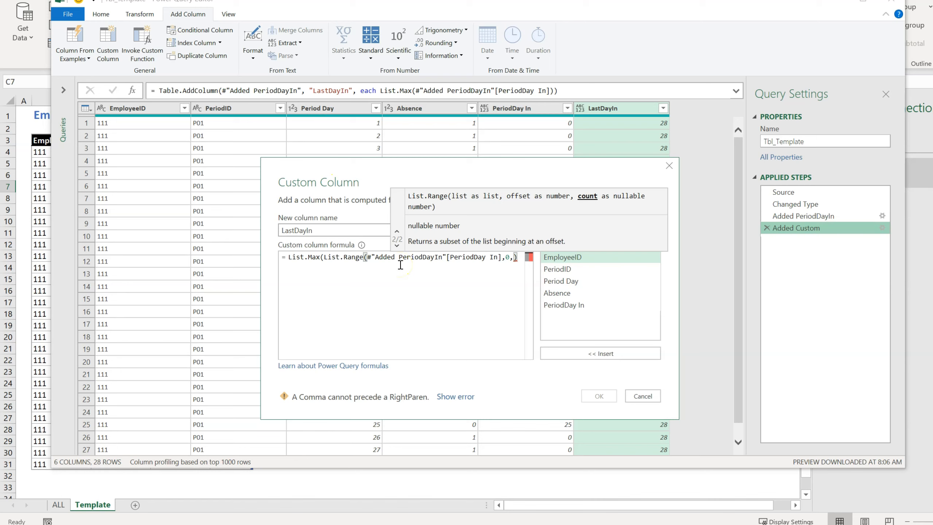
pyautogui.click(514, 259)
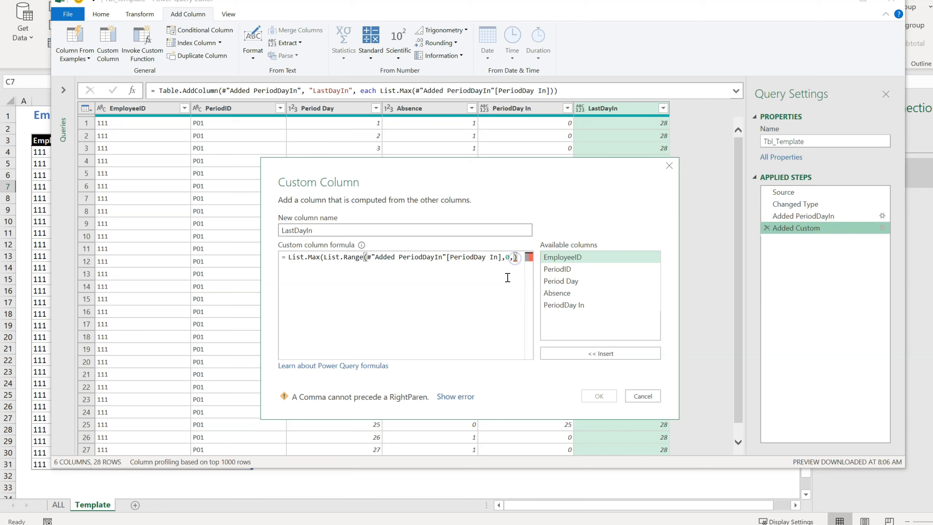
pyautogui.write('[')
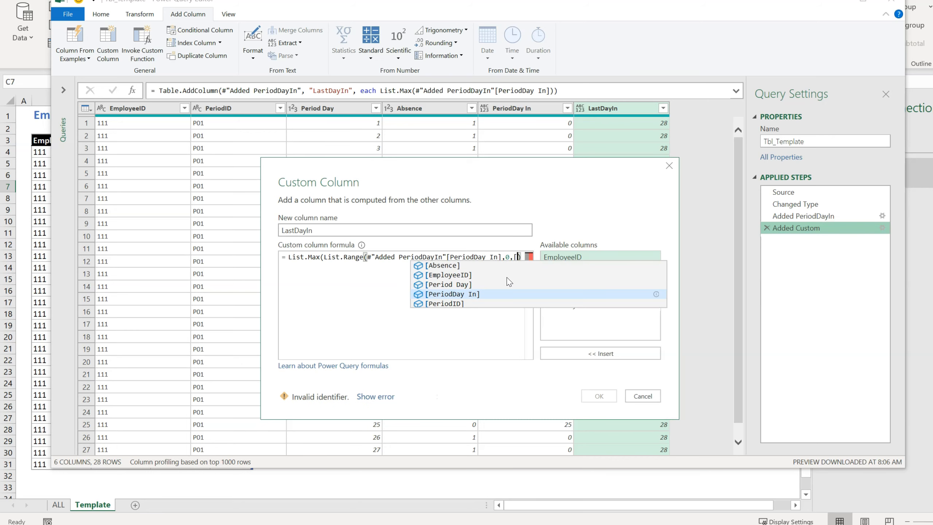
pyautogui.click(458, 286)
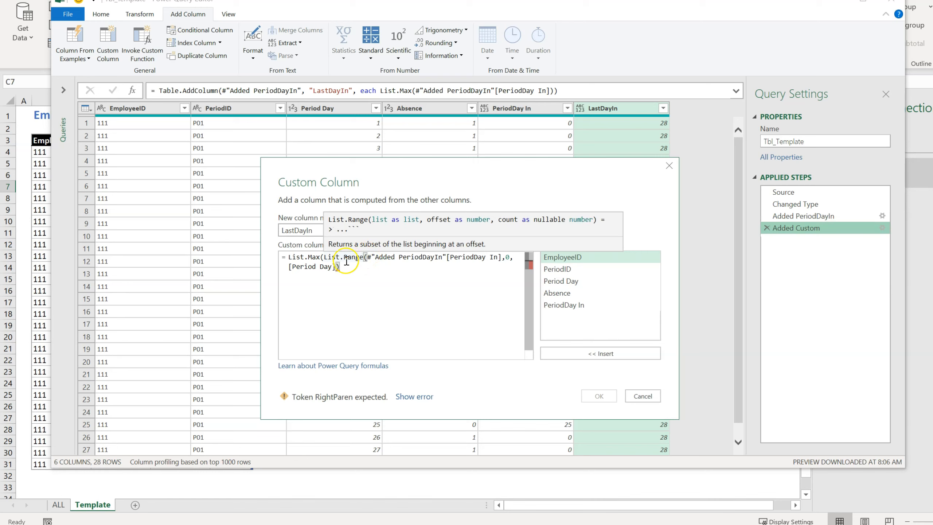
pyautogui.write(')')
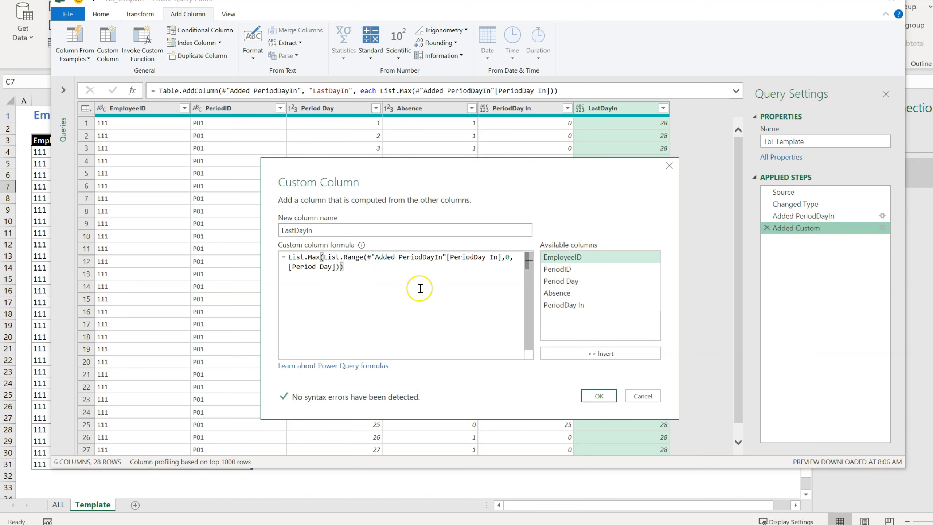
pyautogui.click(601, 397)
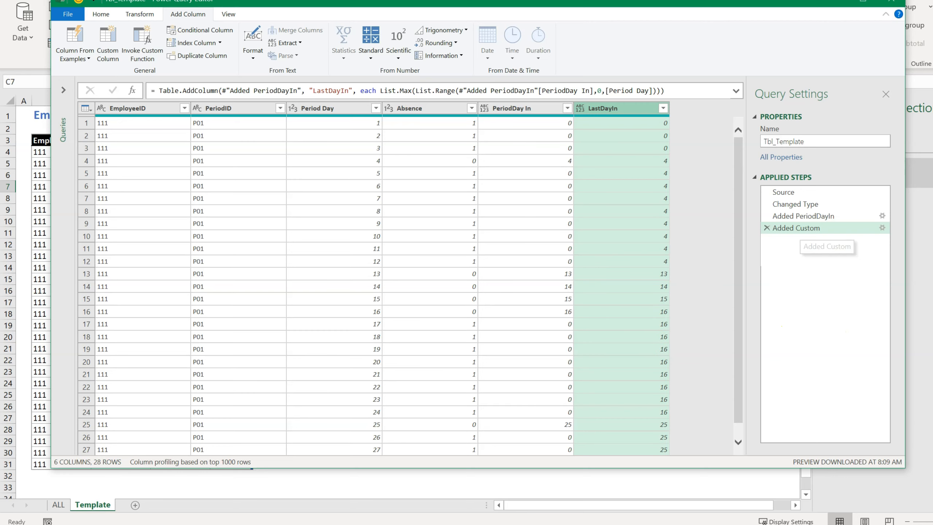
# Step: Rename the newest applied step, which added the LastDayIn column, as Added LastDayIn
pyautogui.rightClick(818, 230)
pyautogui.click(844, 249)
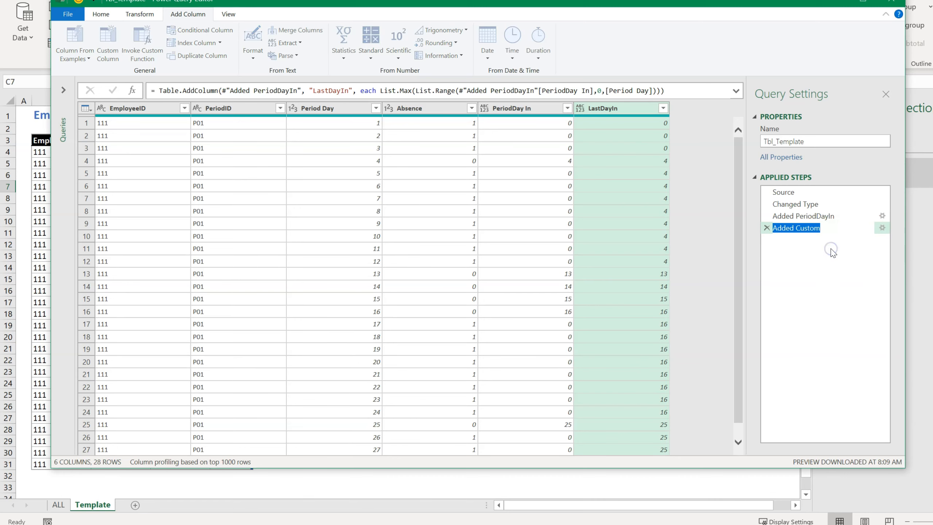
pyautogui.write('Added LastDayIn')
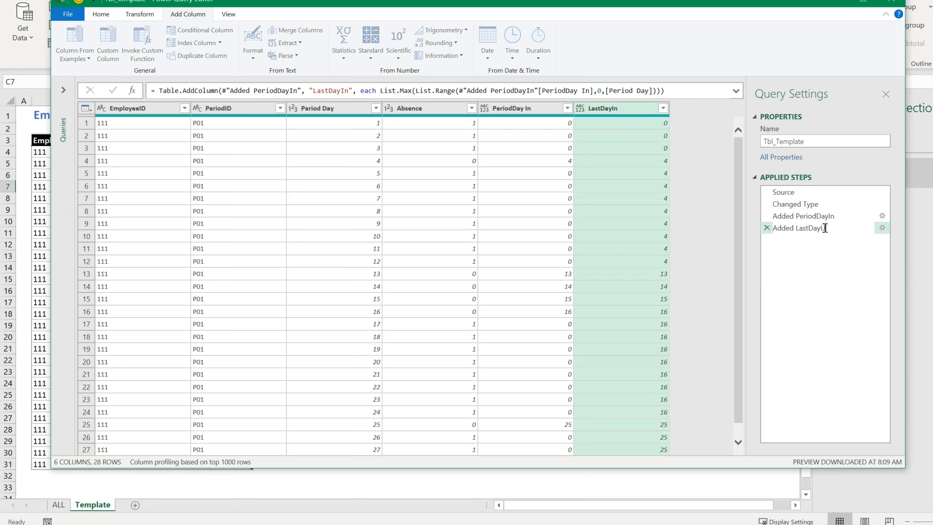
pyautogui.press('Return')
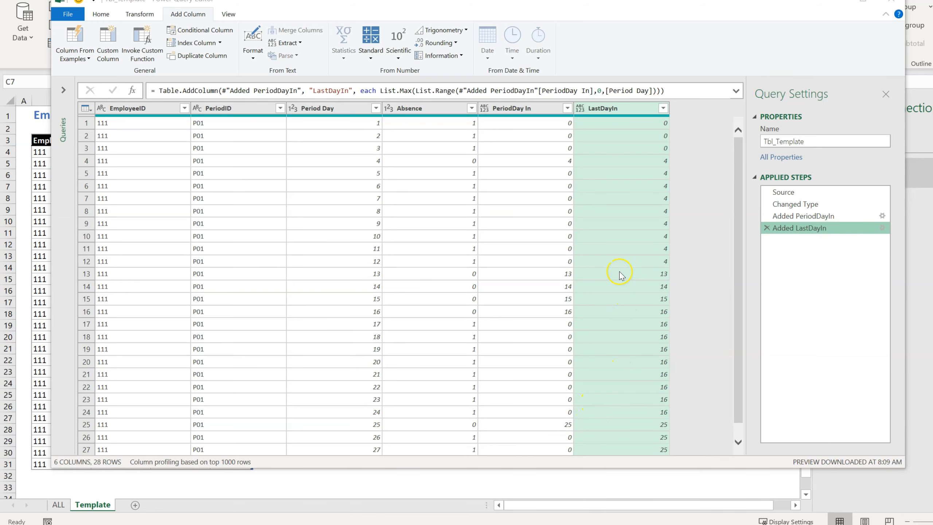
# Step: Start a new custom column and name it AbsenceCount
pyautogui.click(635, 113)
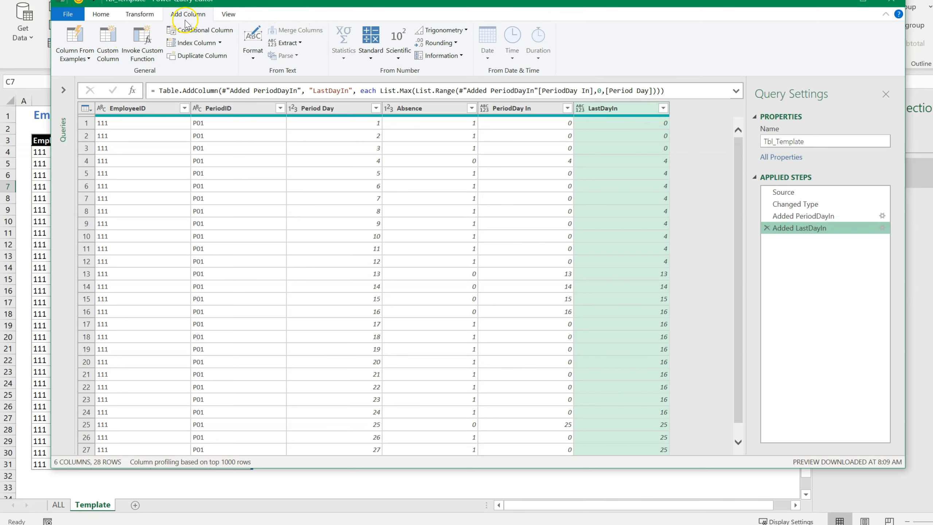
pyautogui.click(107, 45)
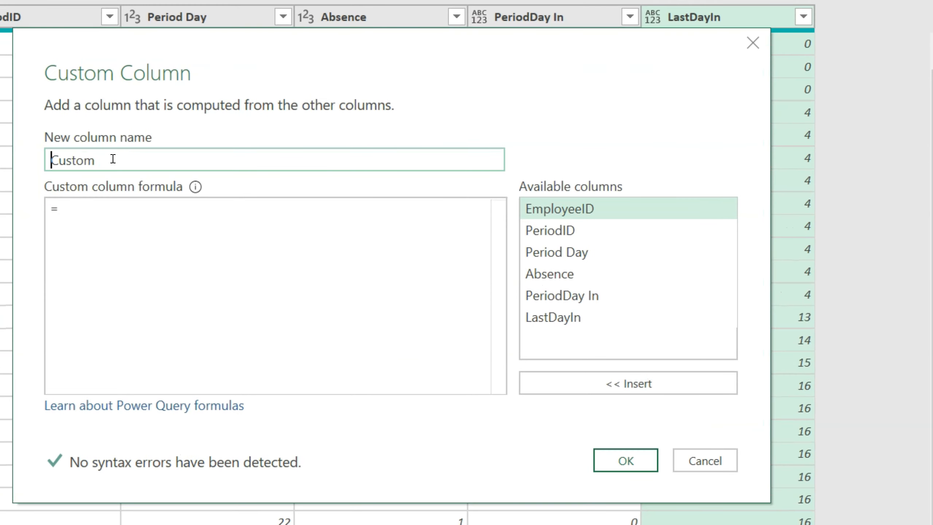
pyautogui.doubleClick(113, 159)
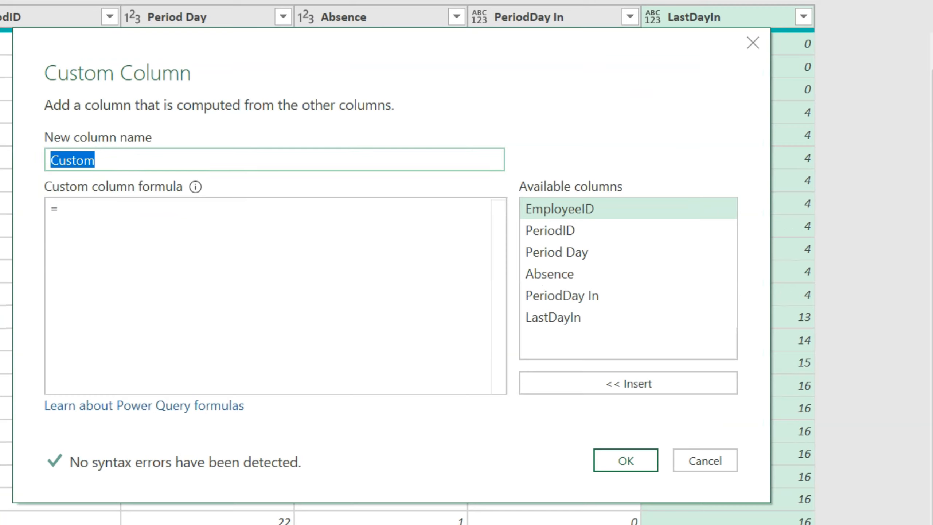
pyautogui.write('Absence')
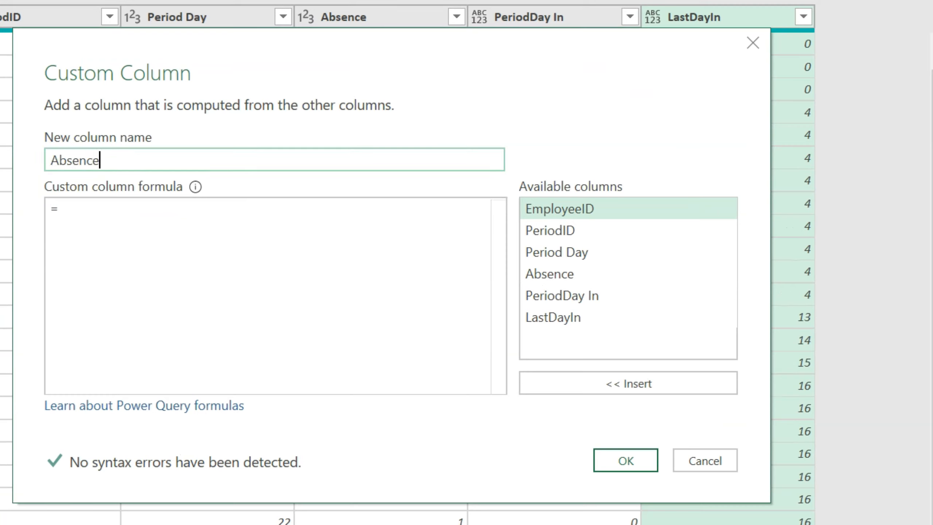
pyautogui.write('Count')
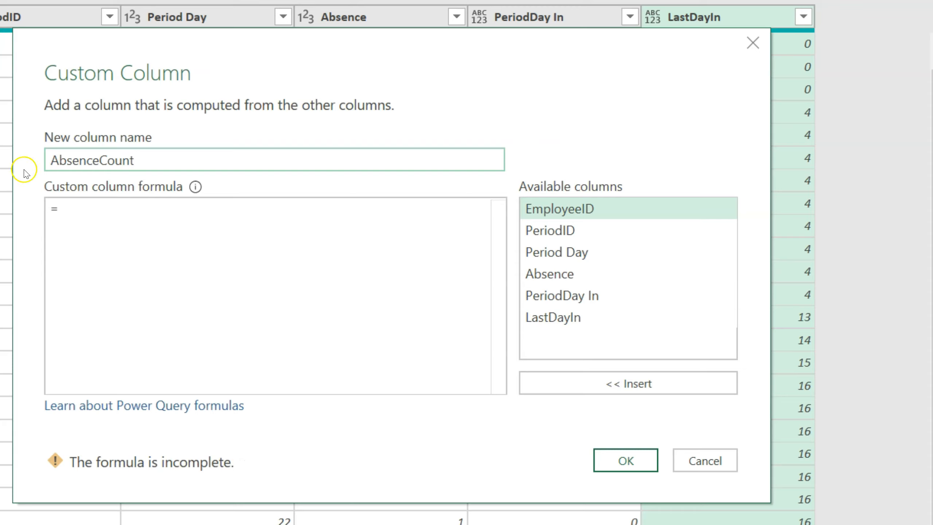
# Step: Begin the AbsenceCount formula with List.Sum( and move the dialog so the applied step names can be read
pyautogui.click(78, 209)
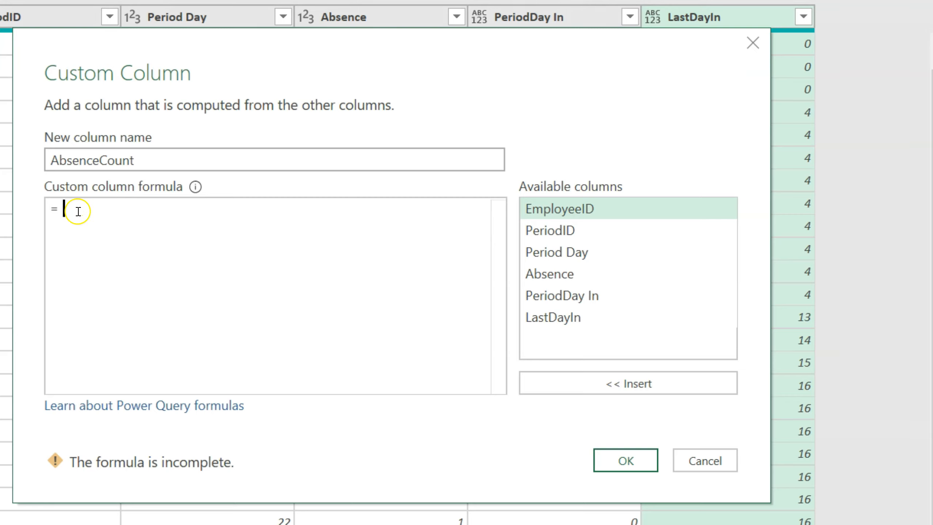
pyautogui.click(76, 209)
pyautogui.write('List.Su')
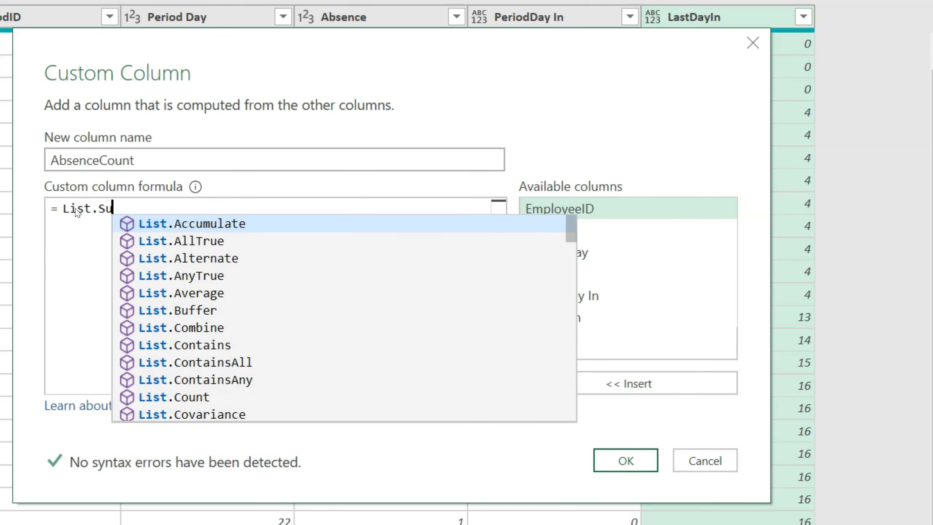
pyautogui.write('m(')
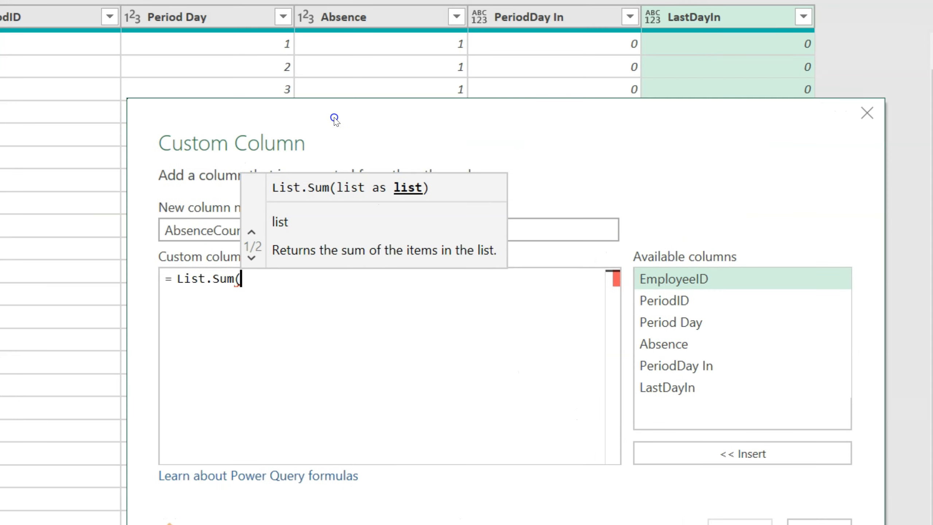
pyautogui.moveTo(334, 119); pyautogui.dragTo(684, 63)
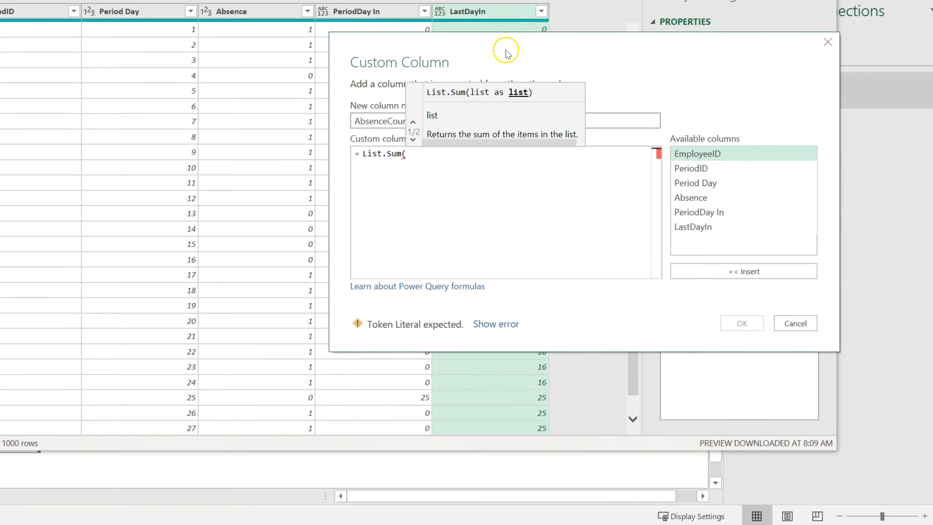
pyautogui.moveTo(315, 117); pyautogui.dragTo(306, 110)
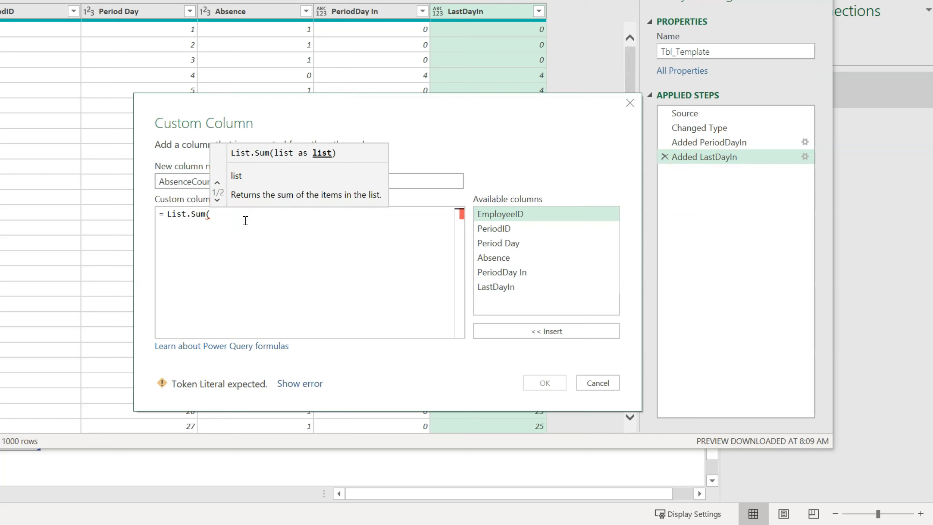
# Step: Reference the previous applied step as #"Added LastDayIn" inside List.Sum
pyautogui.write('#"Added')
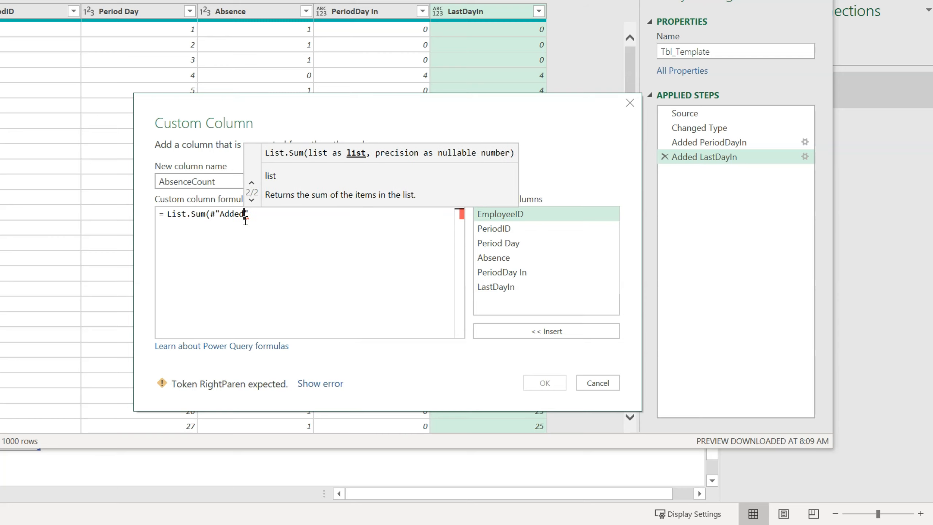
pyautogui.write(' Last')
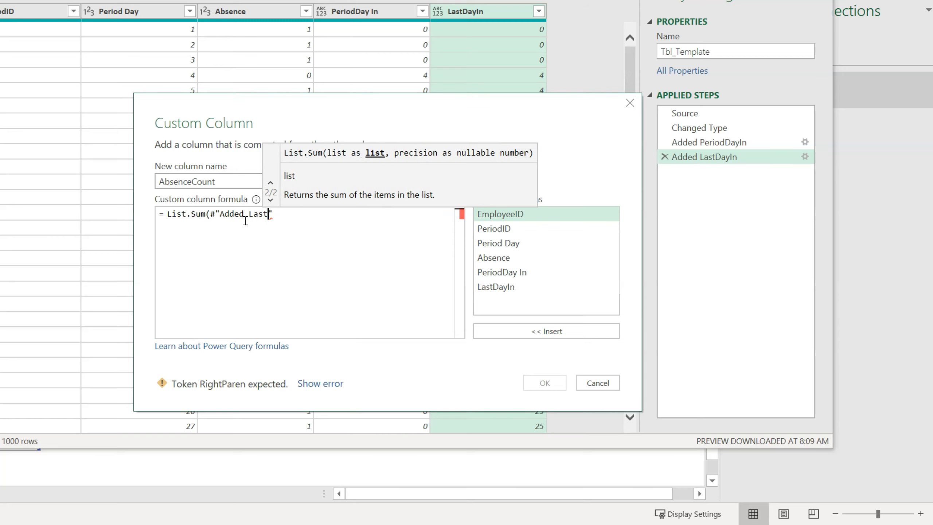
pyautogui.write('DayIn')
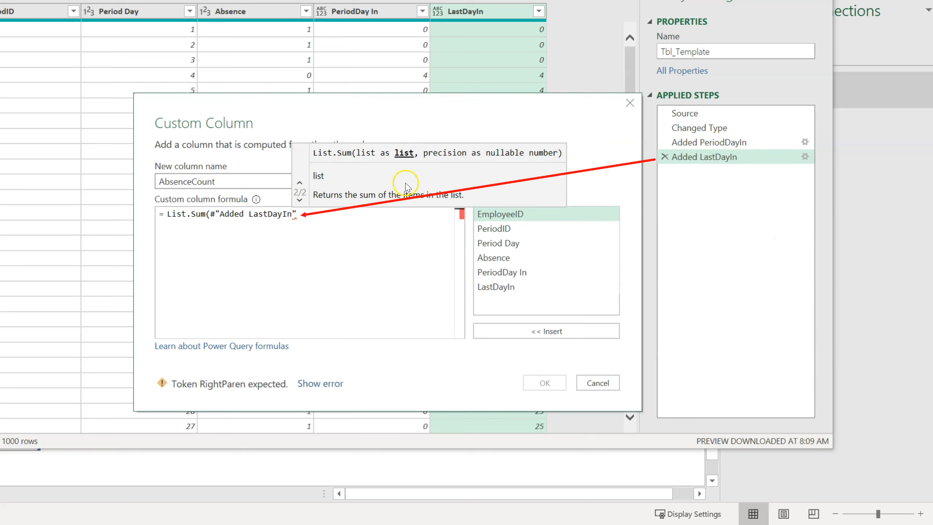
pyautogui.click(320, 218)
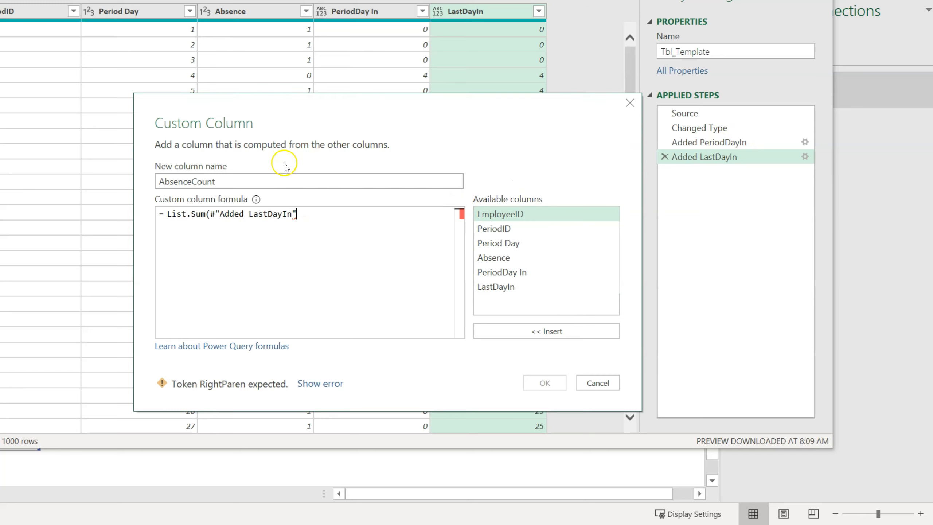
# Step: Append the [Absence] column to the step reference, close List.Sum, create the AbsenceCount column and check its values
pyautogui.write('[Ab')
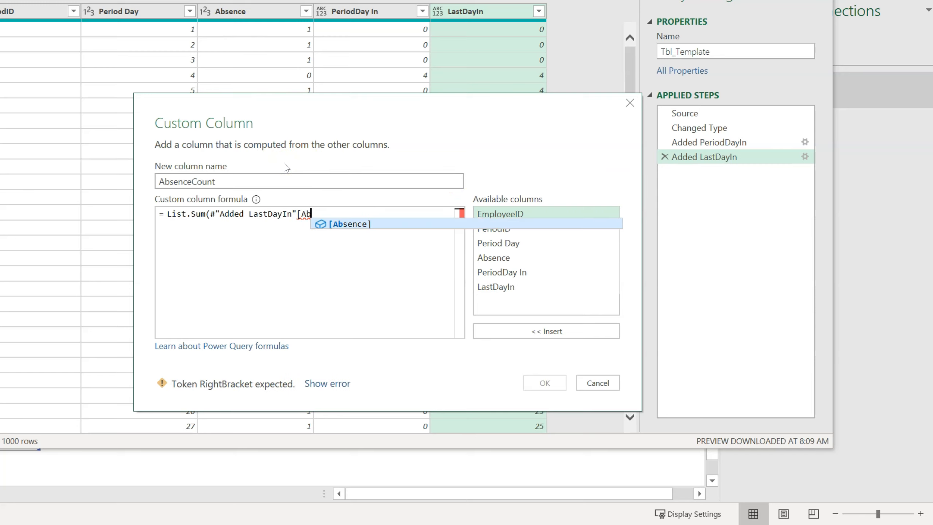
pyautogui.write('sence]')
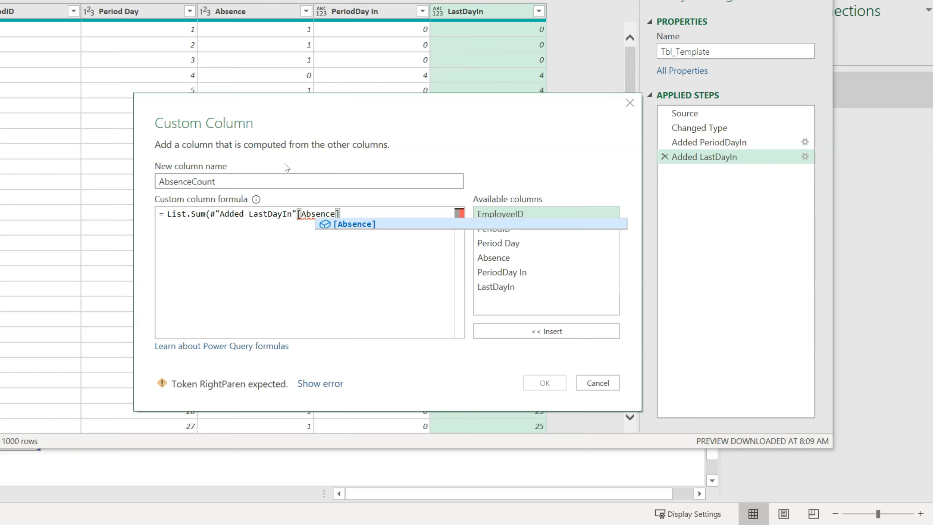
pyautogui.write(')')
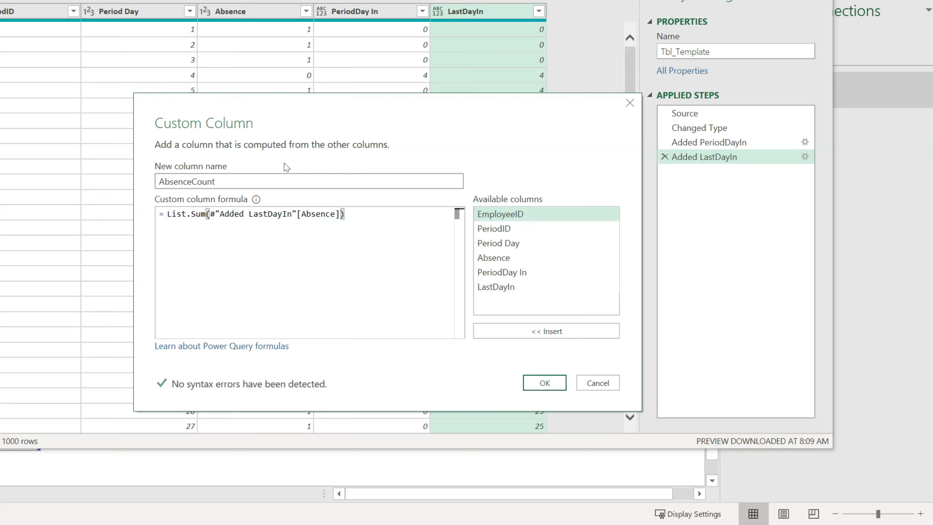
pyautogui.press('Return')
pyautogui.press('BackSpace')
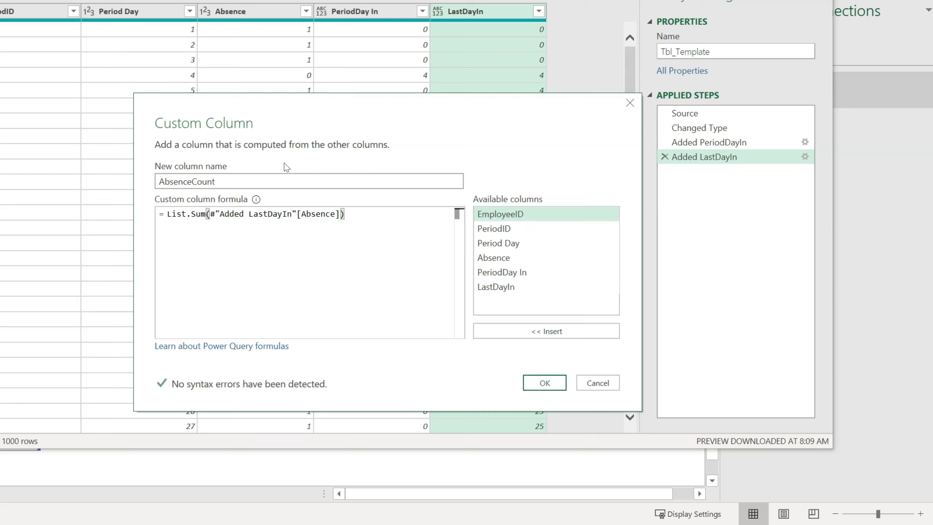
pyautogui.click(546, 382)
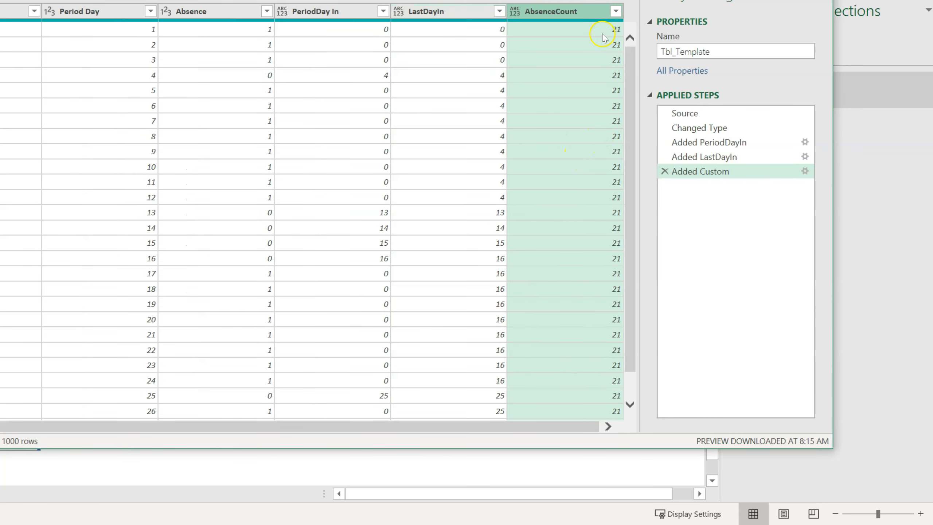
pyautogui.moveTo(635, 234); pyautogui.dragTo(640, 101)
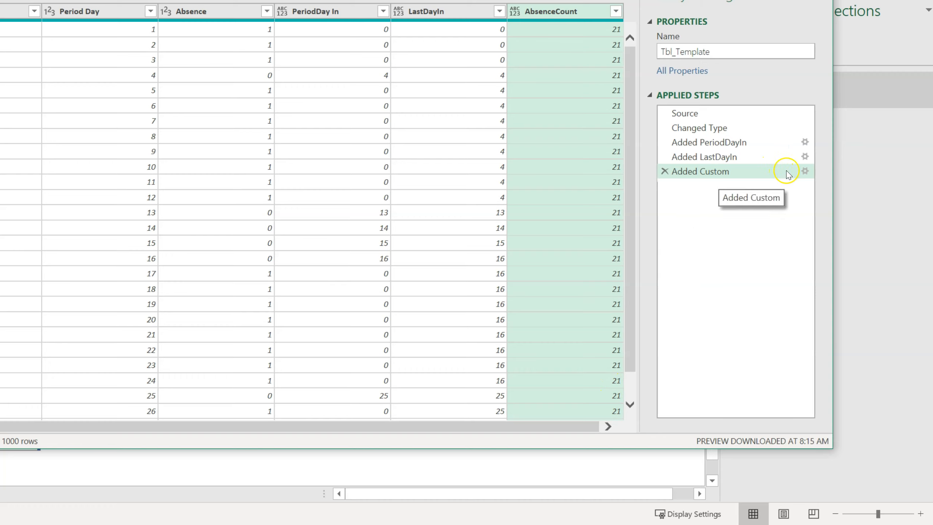
# Step: Reopen the AbsenceCount column's formula and insert an opening List.Range( before the [Absence] list inside List.Sum
pyautogui.click(804, 171)
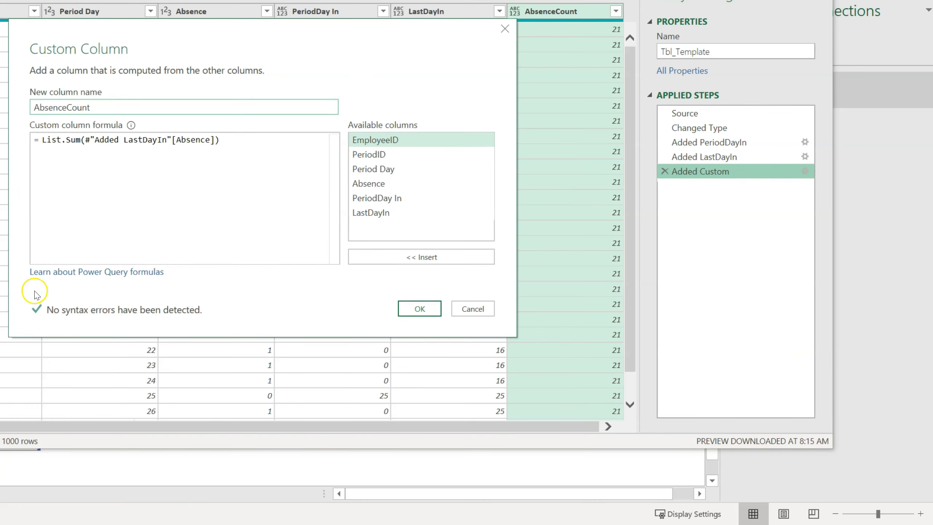
pyautogui.click(85, 139)
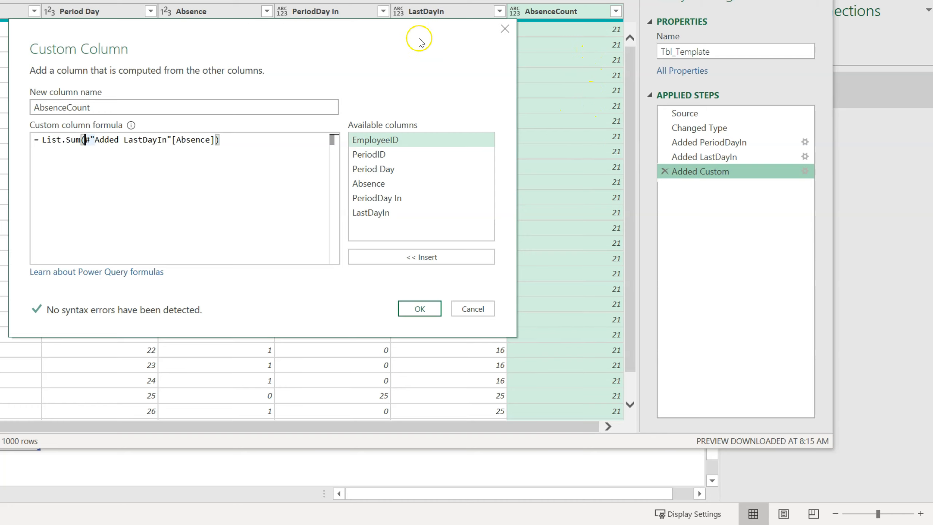
pyautogui.moveTo(361, 30); pyautogui.dragTo(348, 85)
pyautogui.click(73, 193)
pyautogui.moveTo(73, 193); pyautogui.dragTo(202, 194)
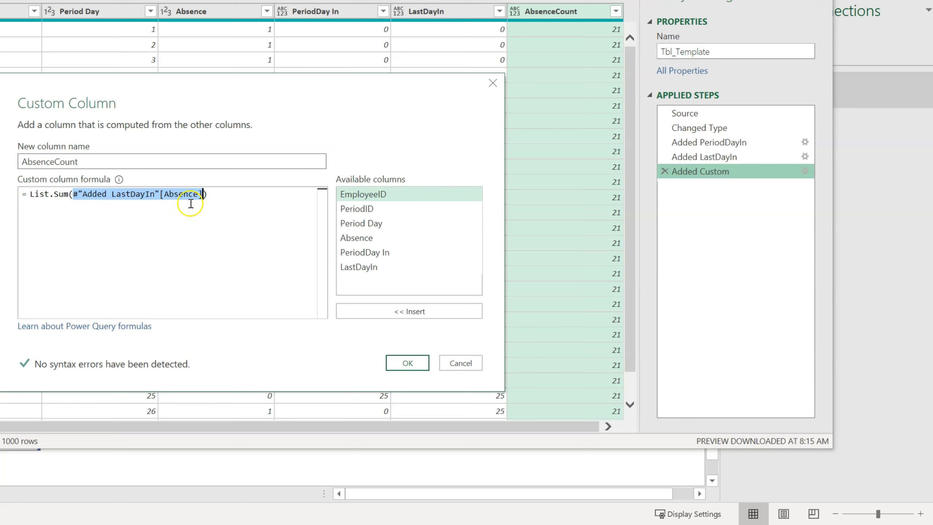
pyautogui.click(72, 194)
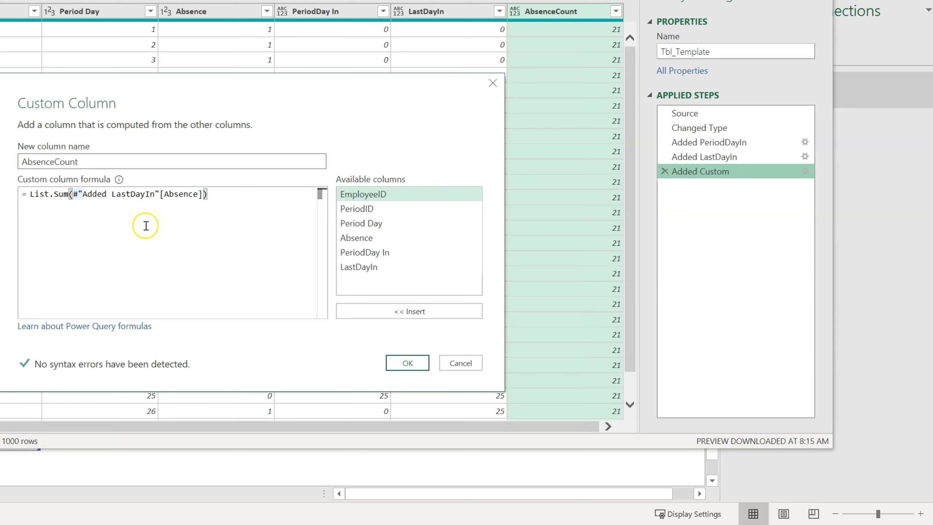
pyautogui.write('Li')
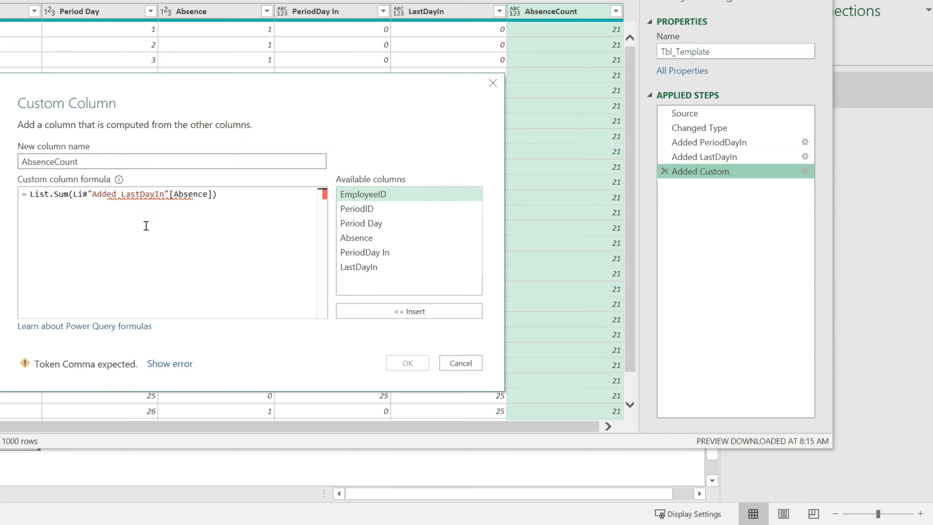
pyautogui.write('st.RAnge')
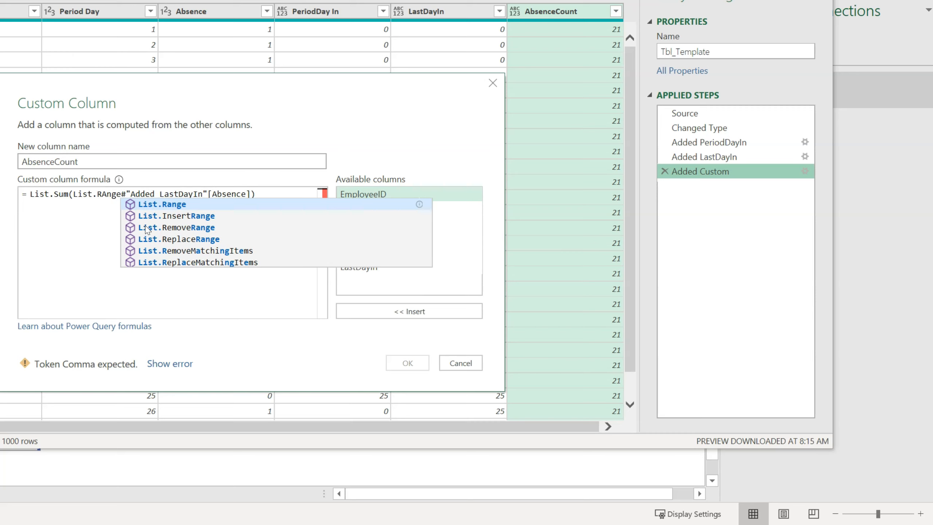
pyautogui.press('BackSpace')
pyautogui.press('BackSpace')
pyautogui.press('BackSpace')
pyautogui.press('BackSpace')
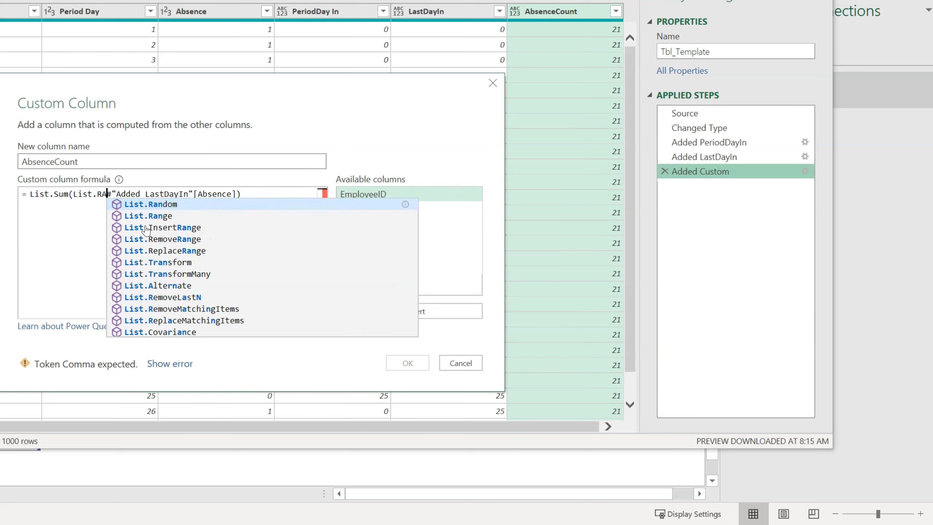
pyautogui.write('ange(')
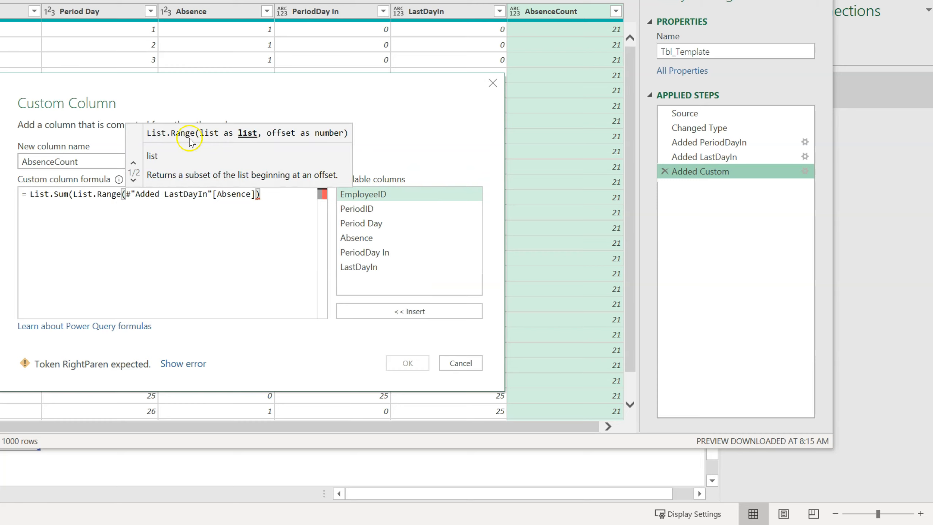
# Step: Add an offset of 0 as the second argument of List.Range, after the [Absence] list, and start its count argument
pyautogui.click(254, 194)
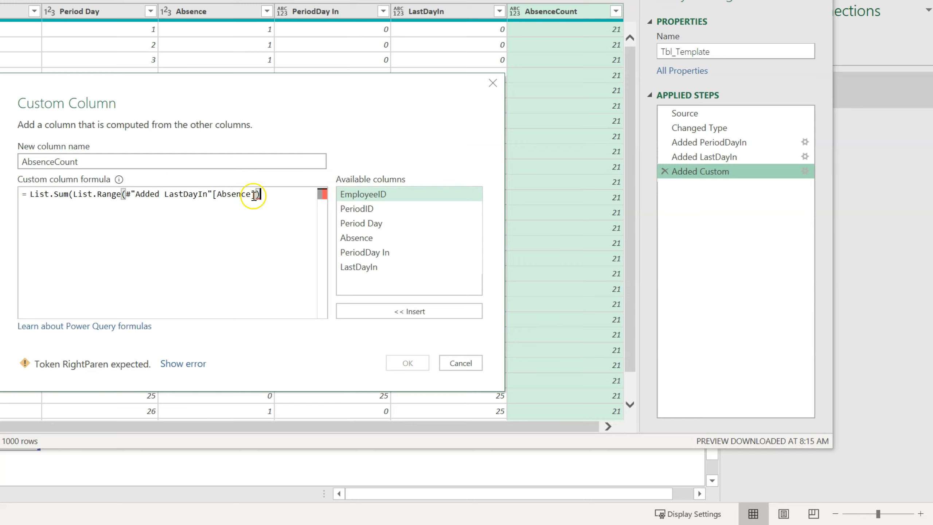
pyautogui.press('Left')
pyautogui.write(',')
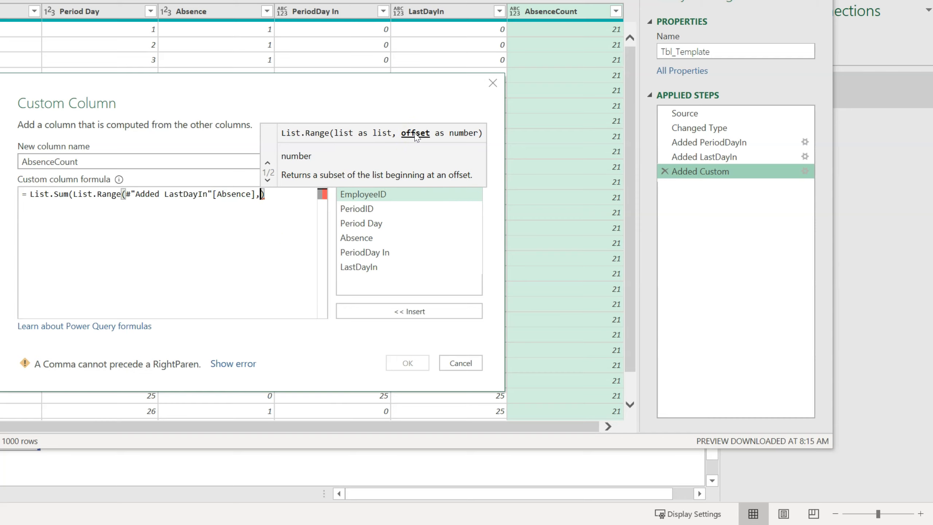
pyautogui.write('0')
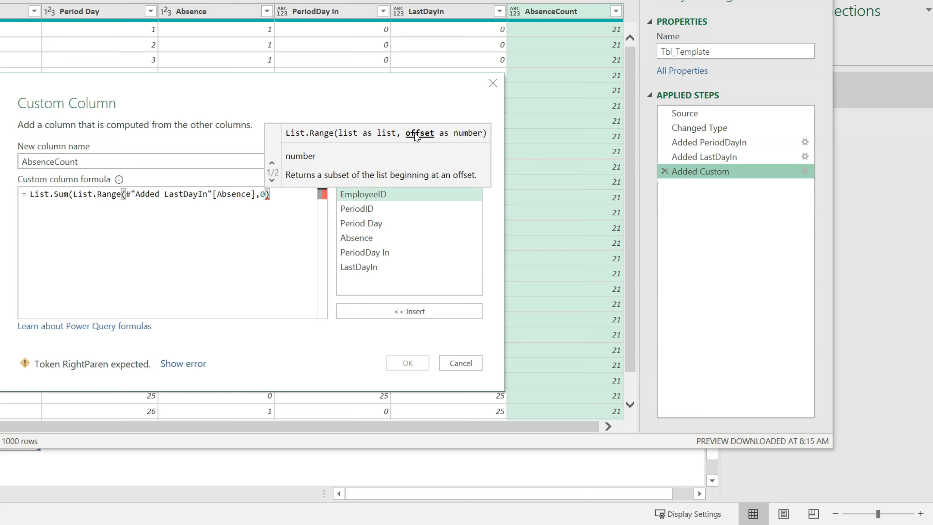
pyautogui.write(',')
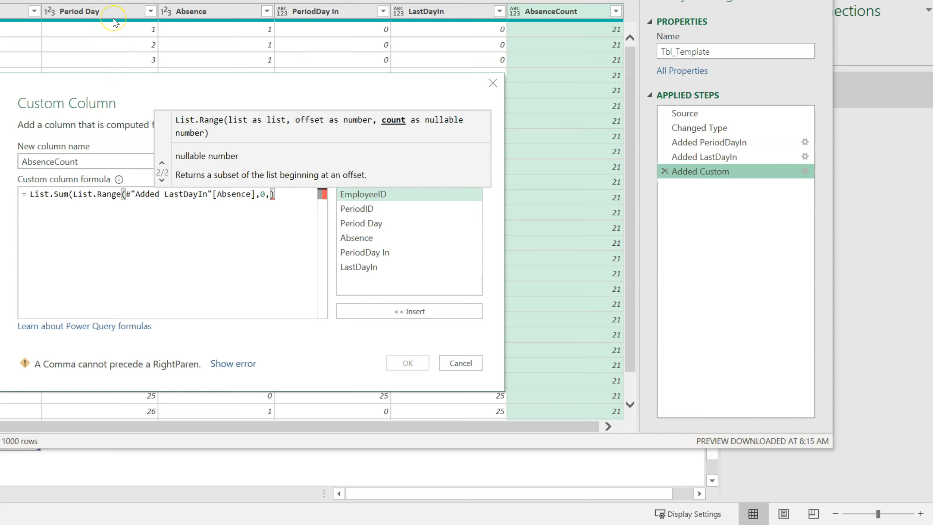
# Step: Use [Period Day] as the count in List.Range, close both functions and apply the AbsenceCount formula
pyautogui.write('[')
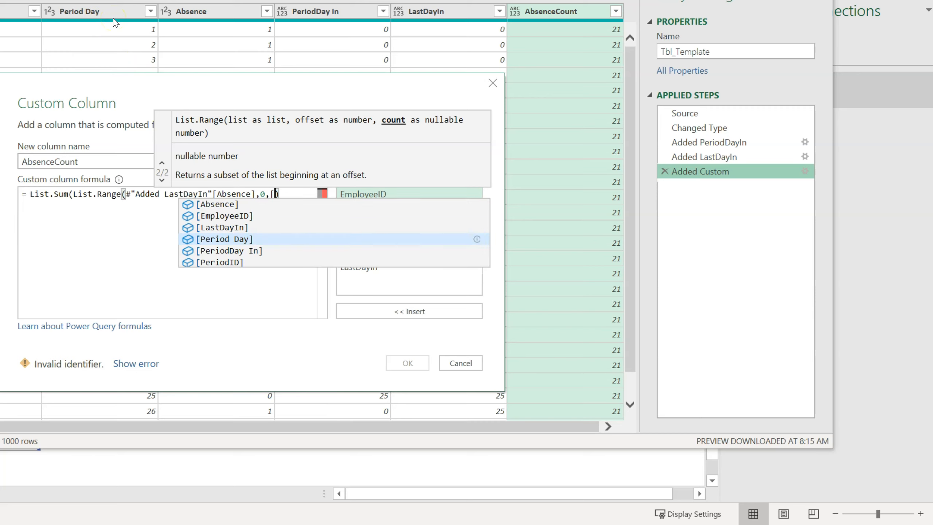
pyautogui.write('Period')
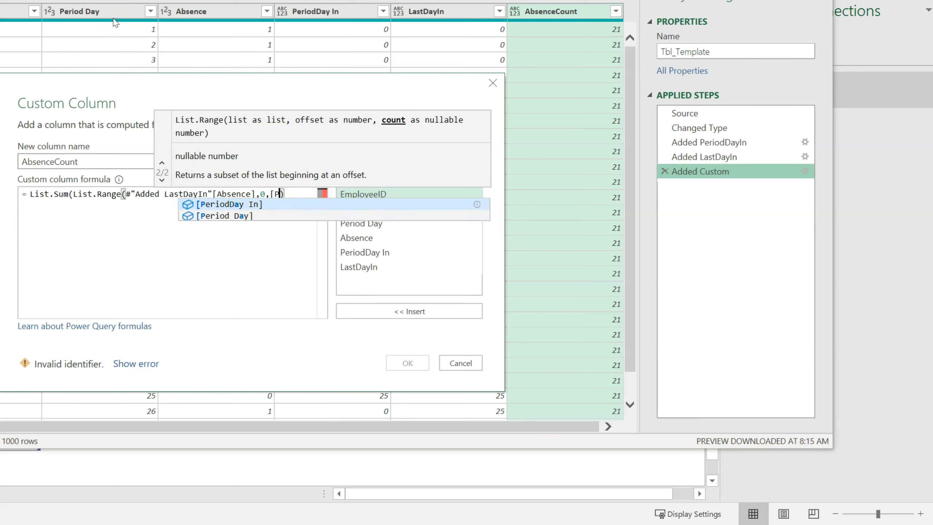
pyautogui.write(' Day')
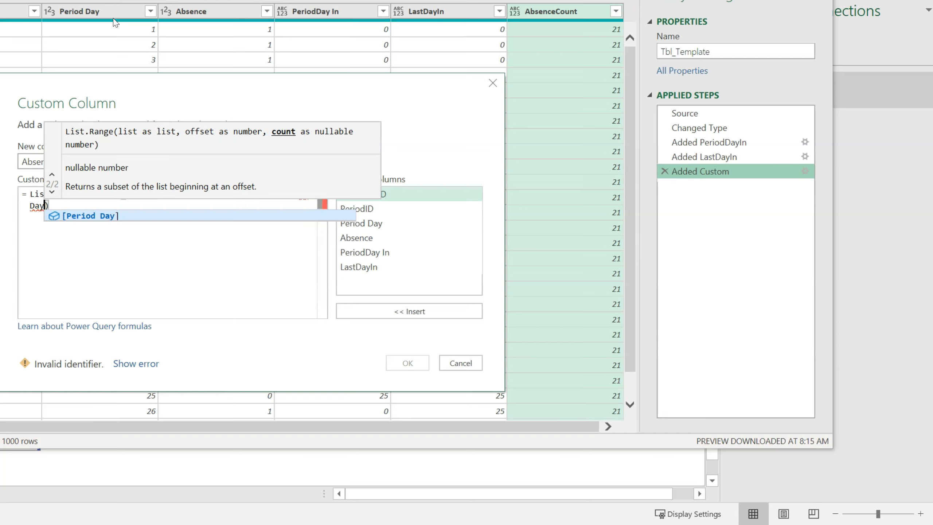
pyautogui.write(']')
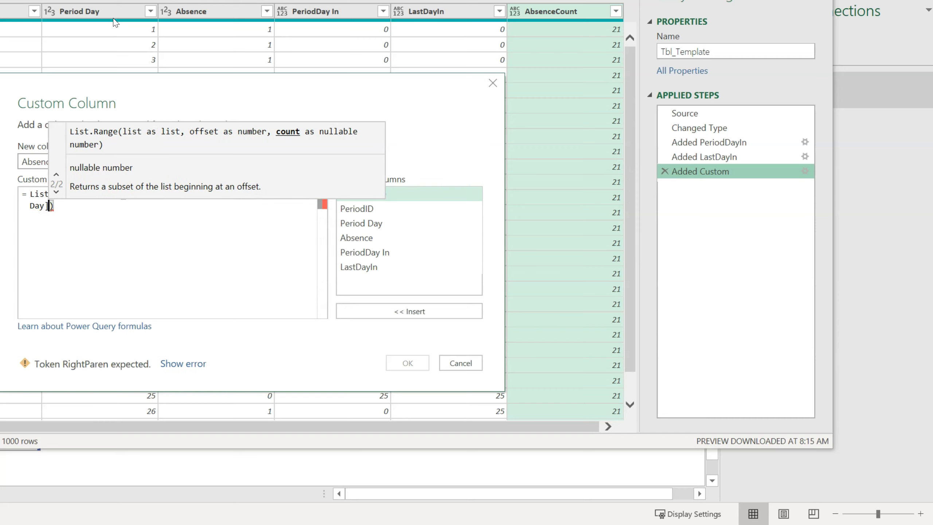
pyautogui.write(')')
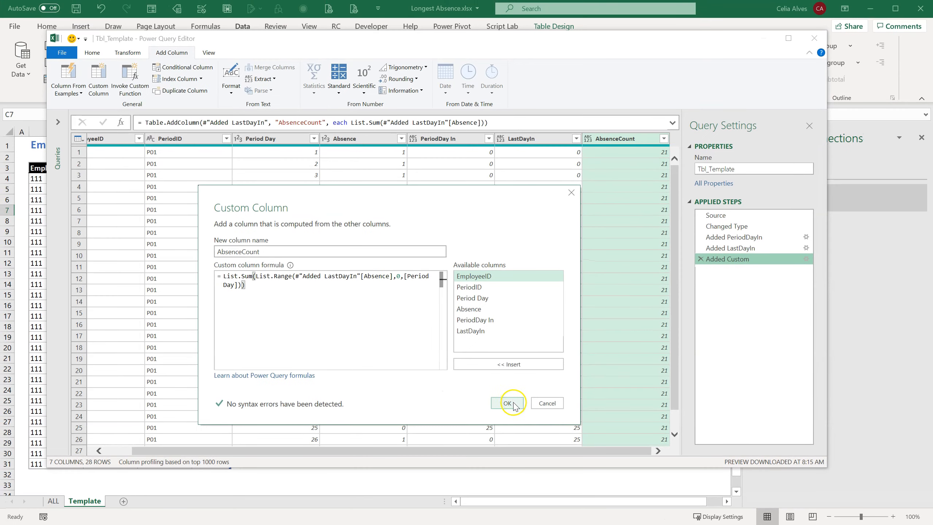
pyautogui.click(508, 403)
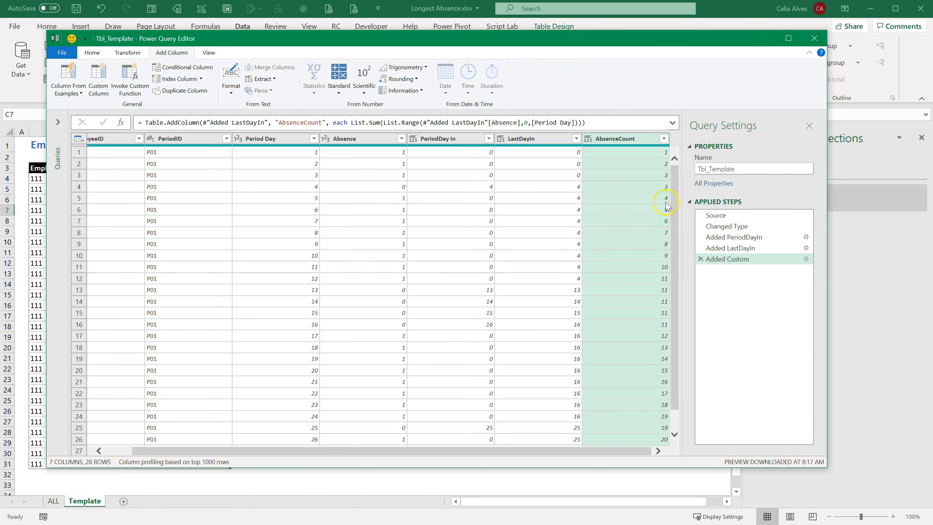
# Step: Reopen the AbsenceCount formula and subtract a copy of the whole List.Sum(List.Range(...)) expression from the original
pyautogui.click(806, 259)
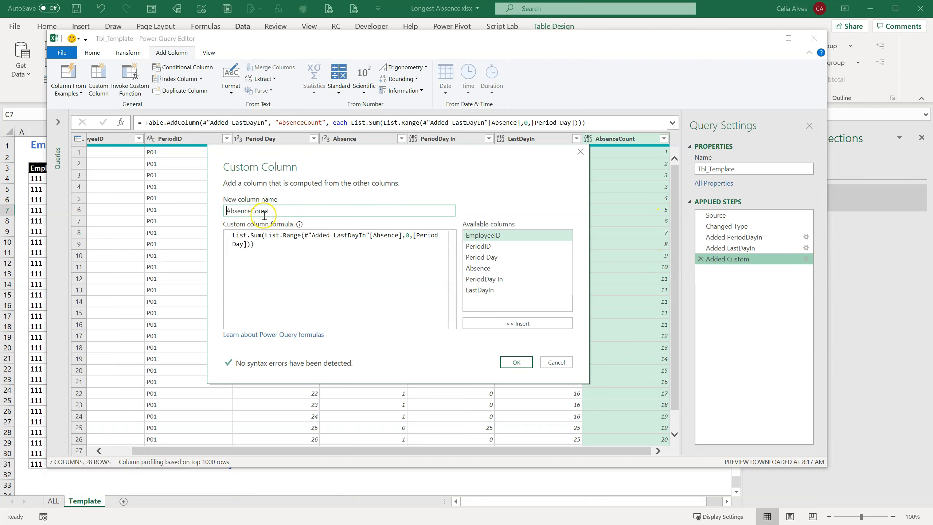
pyautogui.moveTo(234, 235); pyautogui.dragTo(256, 244)
pyautogui.hotkey('ctrl', 'c')
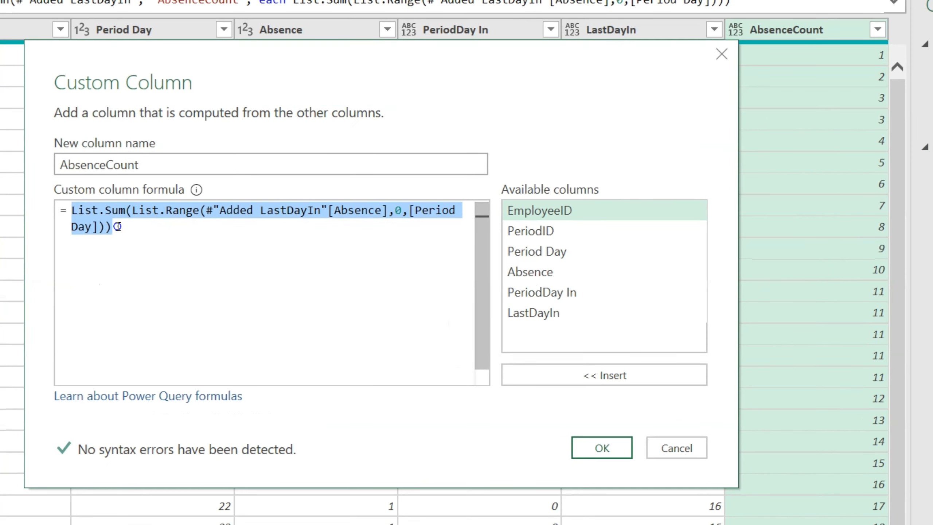
pyautogui.click(133, 225)
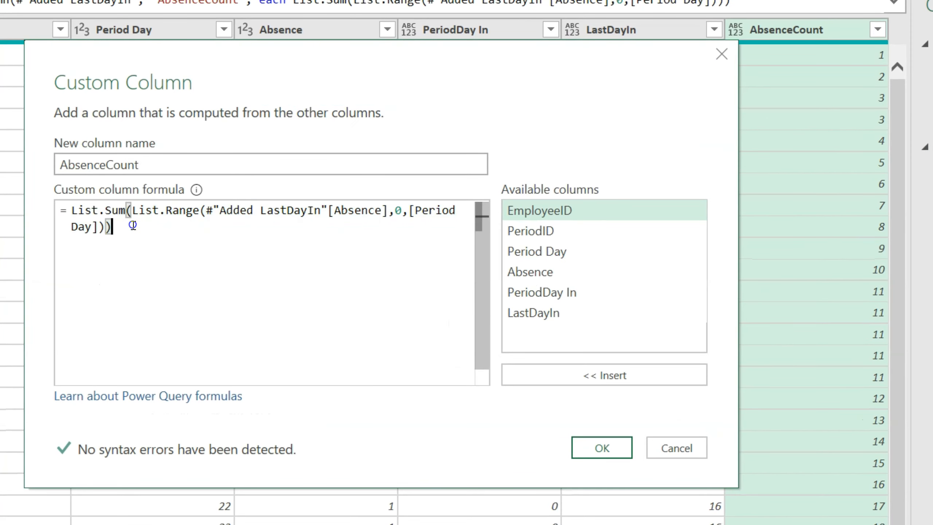
pyautogui.write('-')
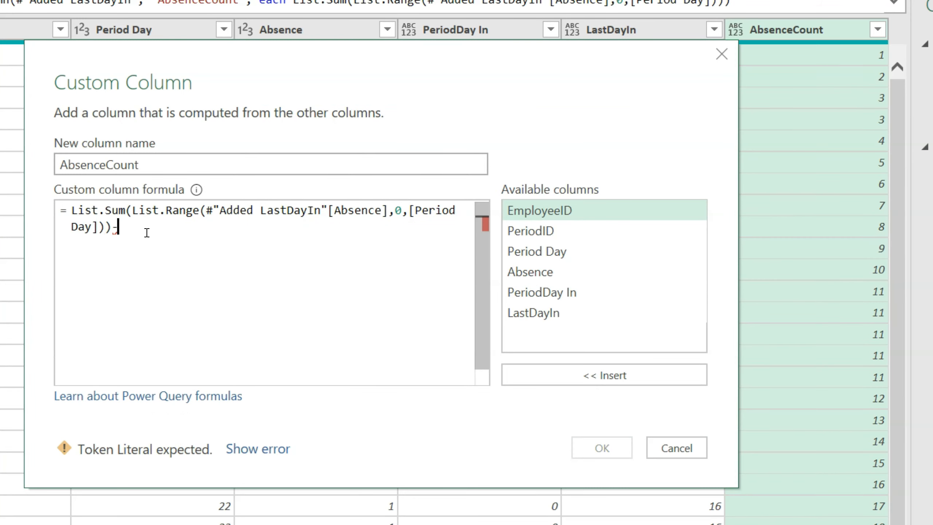
pyautogui.hotkey('ctrl', 'v')
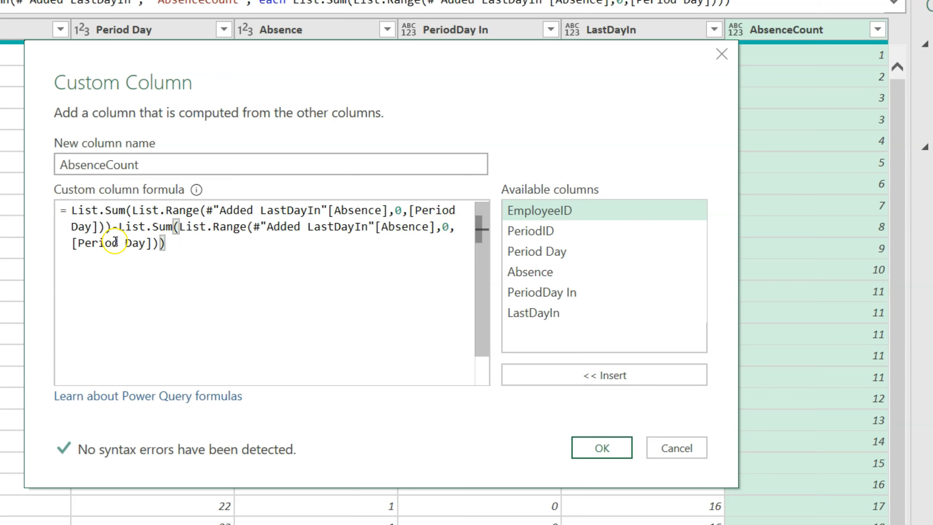
# Step: Replace Period Day with LastDayIn as the count in the subtracted List.Range and apply the AbsenceCount formula
pyautogui.moveTo(77, 243); pyautogui.dragTo(147, 243)
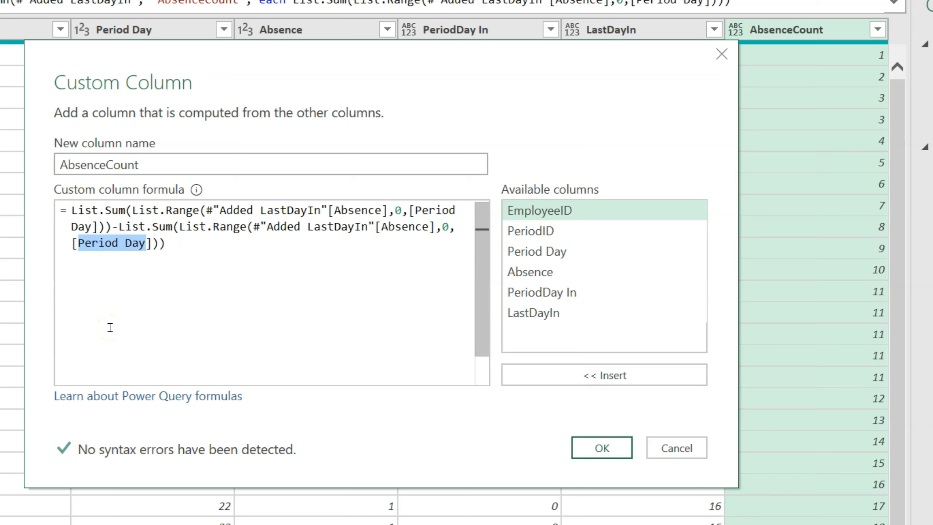
pyautogui.write('LastDa')
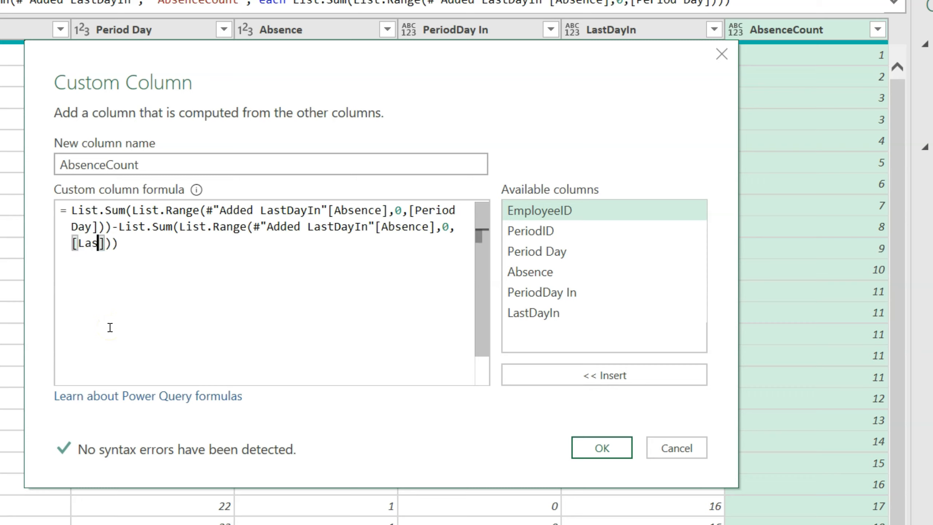
pyautogui.write('yIn')
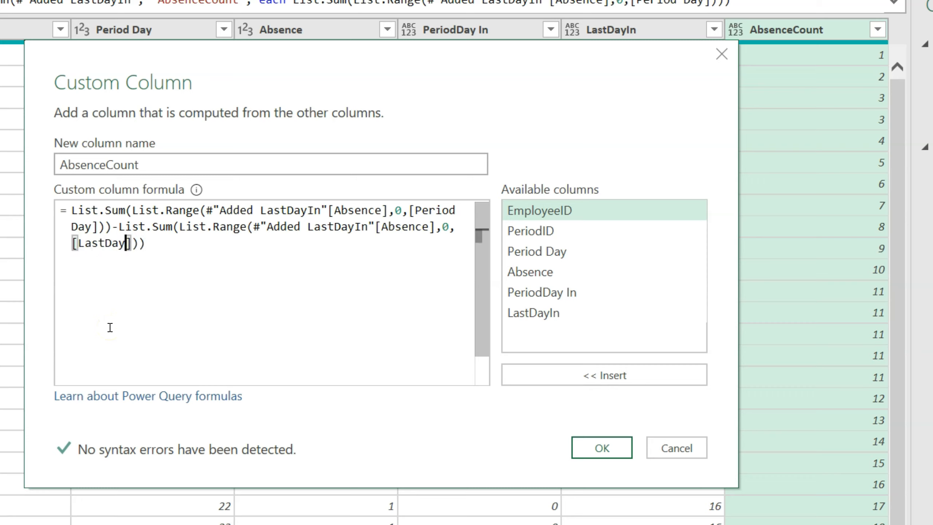
pyautogui.click(602, 448)
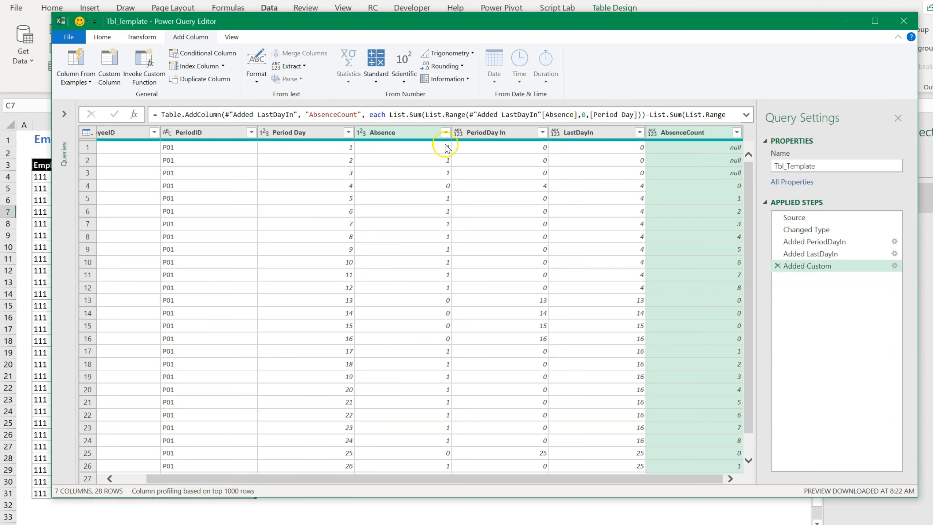
# Step: Prefix the AbsenceCount formula with if [LastDayIn]=0 then List.Sum(List.Range(#"Added LastDayIn"[Absence],0,[Period Day])) else, and apply it
pyautogui.click(537, 148)
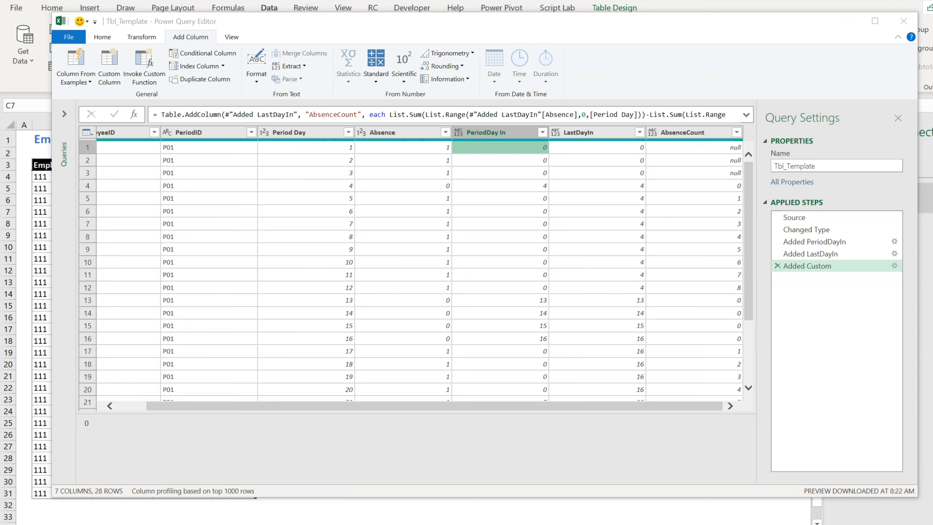
pyautogui.click(894, 266)
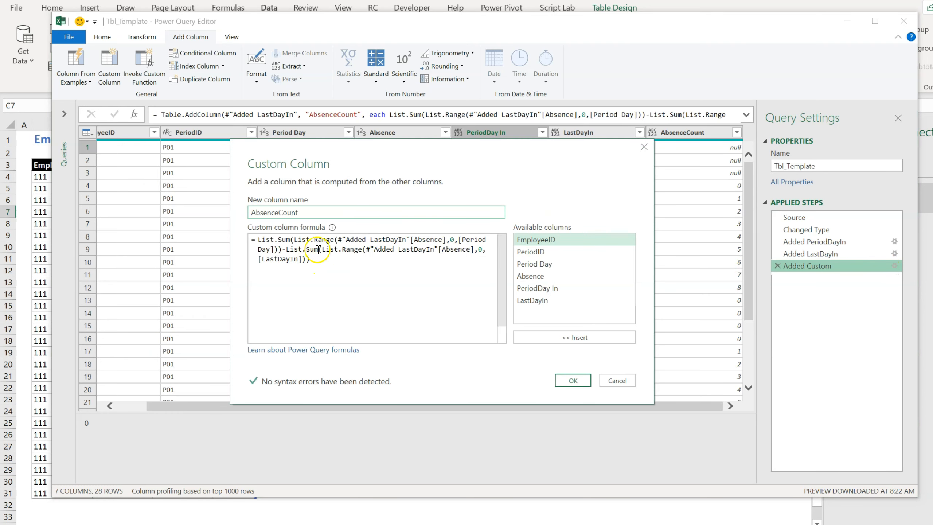
pyautogui.click(258, 239)
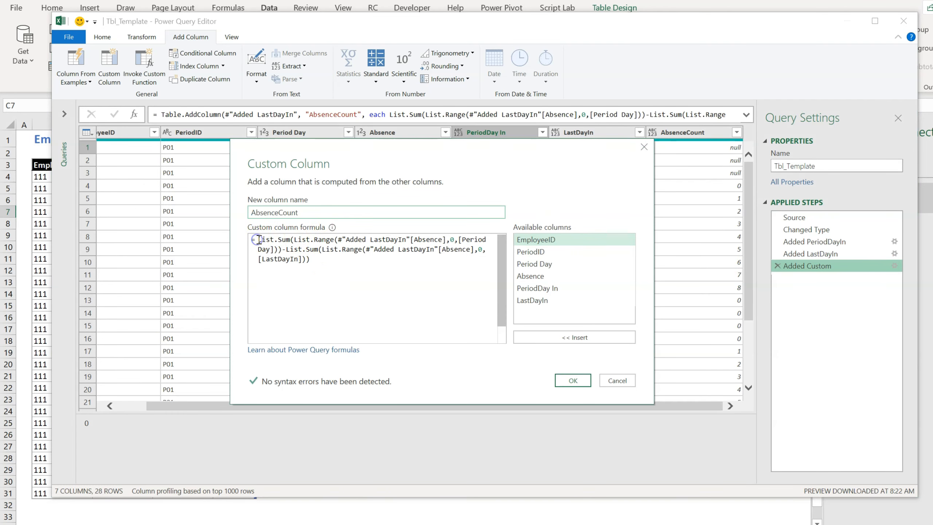
pyautogui.write('if [LastDayIn]=0 then List.Sum(List.Range(#"Added LastDayIn"[Absence],0,[Period Day])) else')
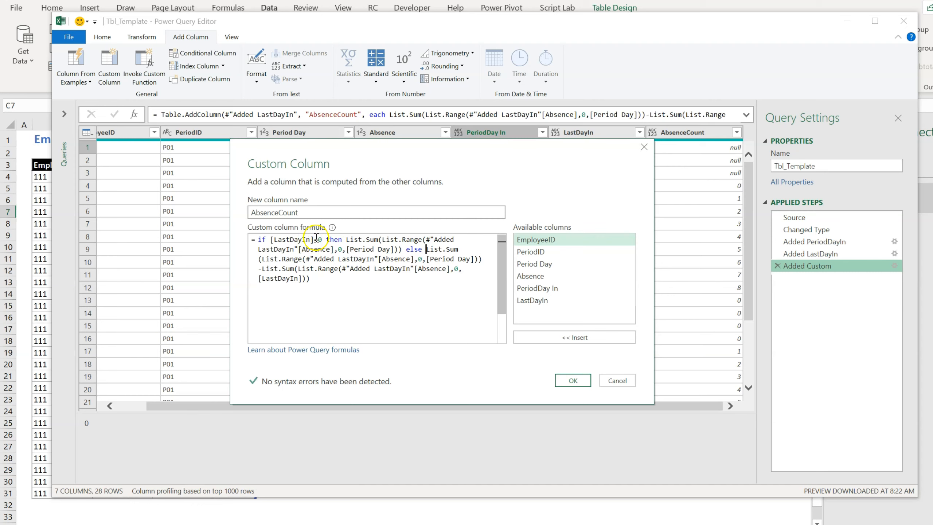
pyautogui.moveTo(502, 152); pyautogui.dragTo(510, 209)
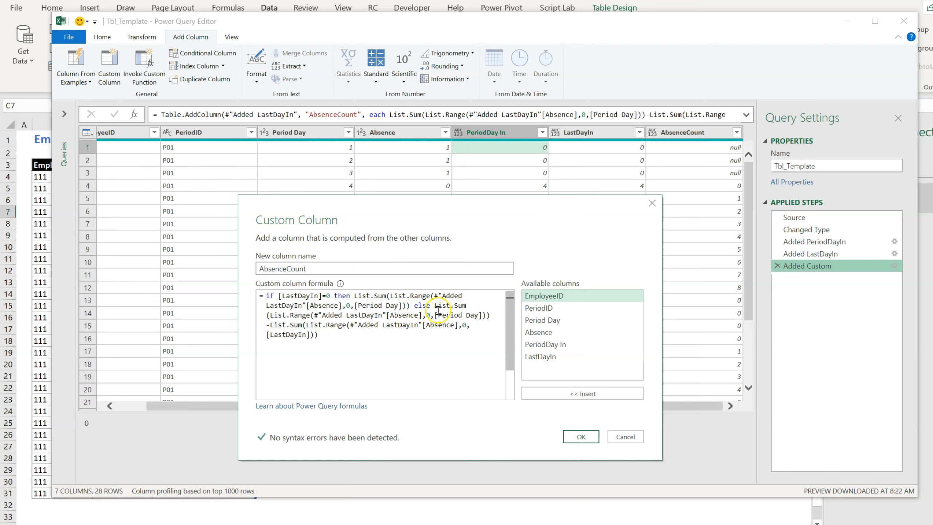
pyautogui.click(569, 439)
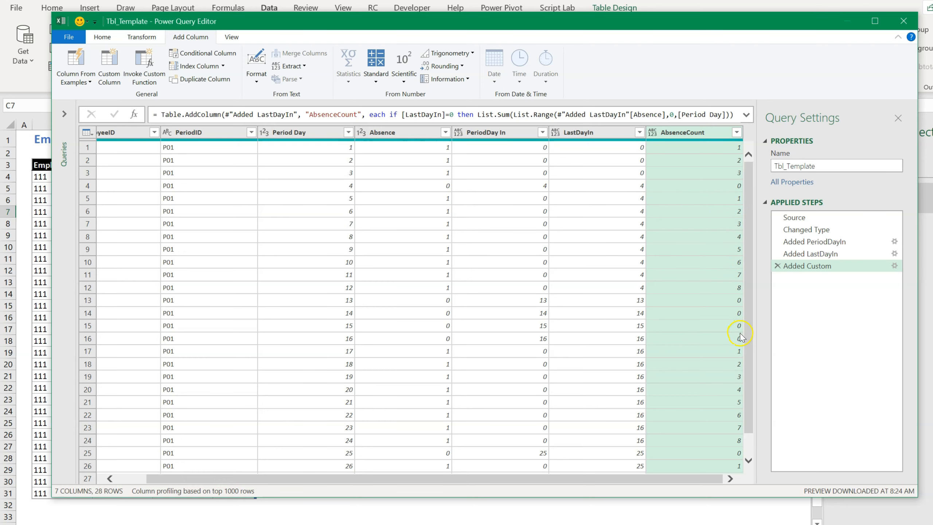
# Step: Check the AbsenceCount values down to the last row and calculate the column's Maximum statistic
pyautogui.moveTo(748, 390); pyautogui.dragTo(755, 449)
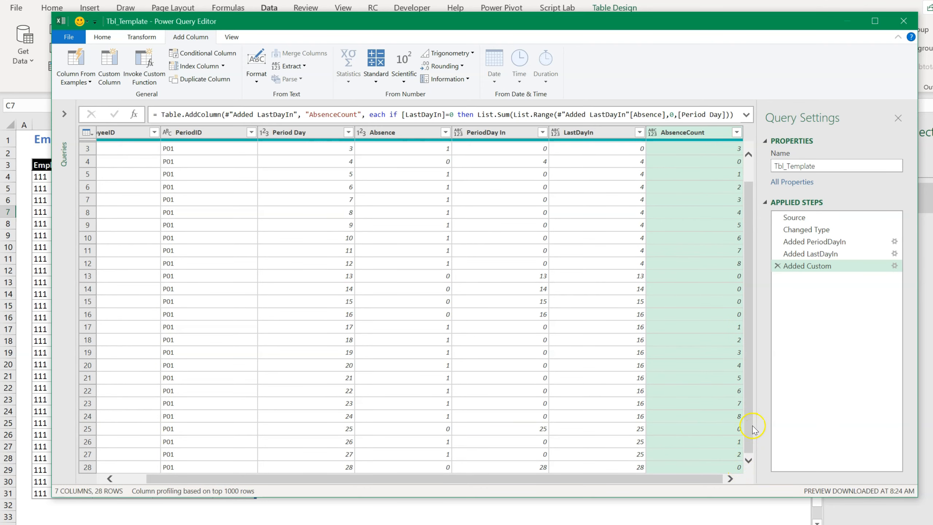
pyautogui.scroll(1, 749, 426)
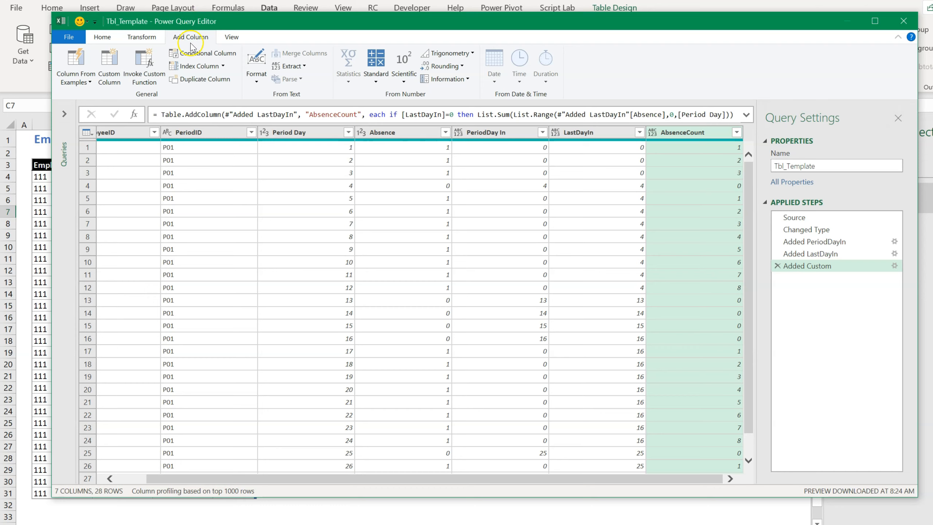
pyautogui.click(131, 37)
pyautogui.click(569, 78)
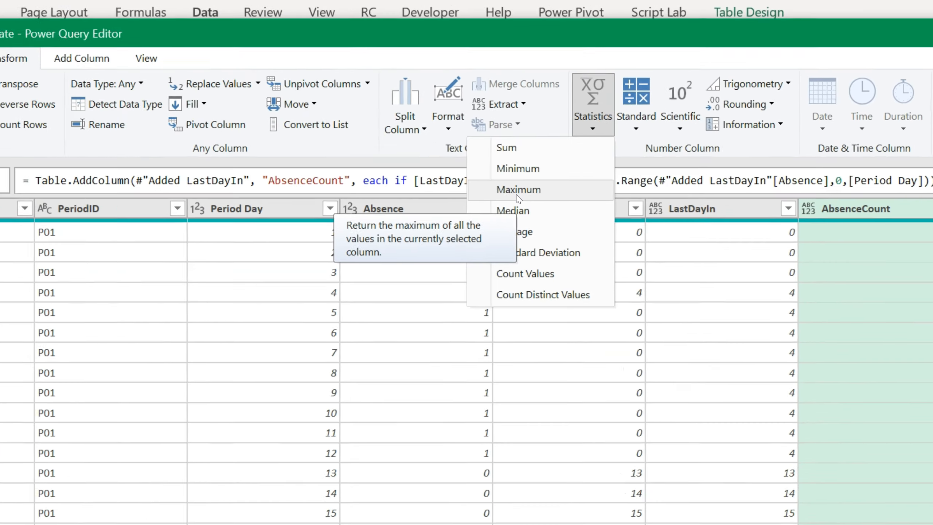
pyautogui.click(360, 272)
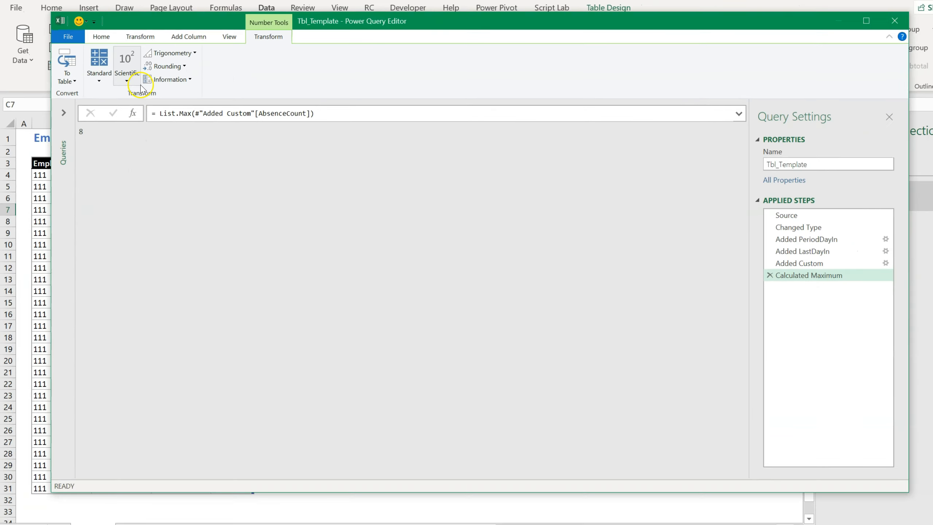
# Step: Close the query editor and load Tbl_Template as Only Create Connection
pyautogui.click(130, 46)
pyautogui.click(96, 104)
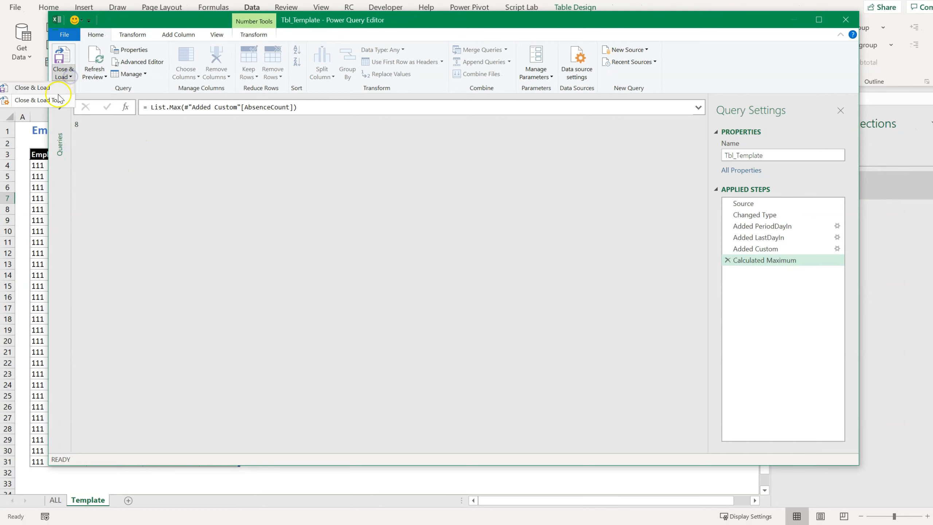
pyautogui.click(59, 99)
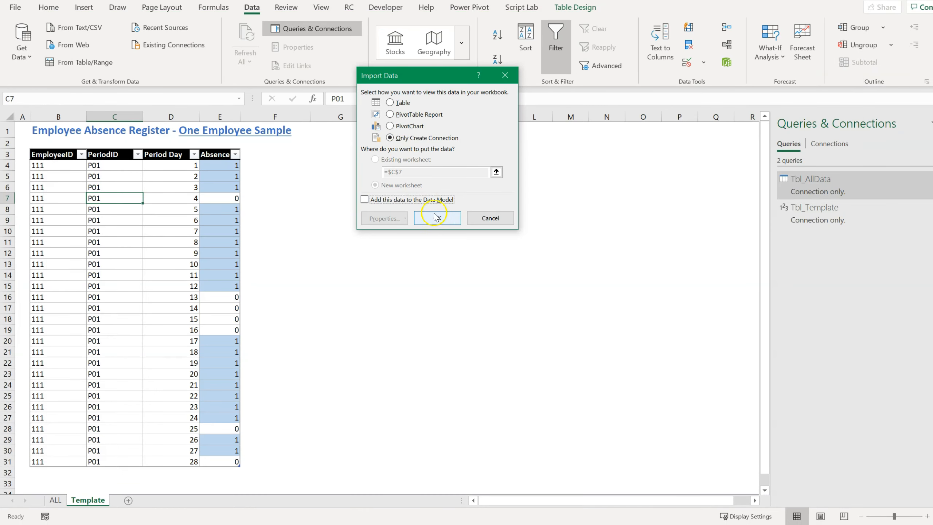
pyautogui.click(436, 217)
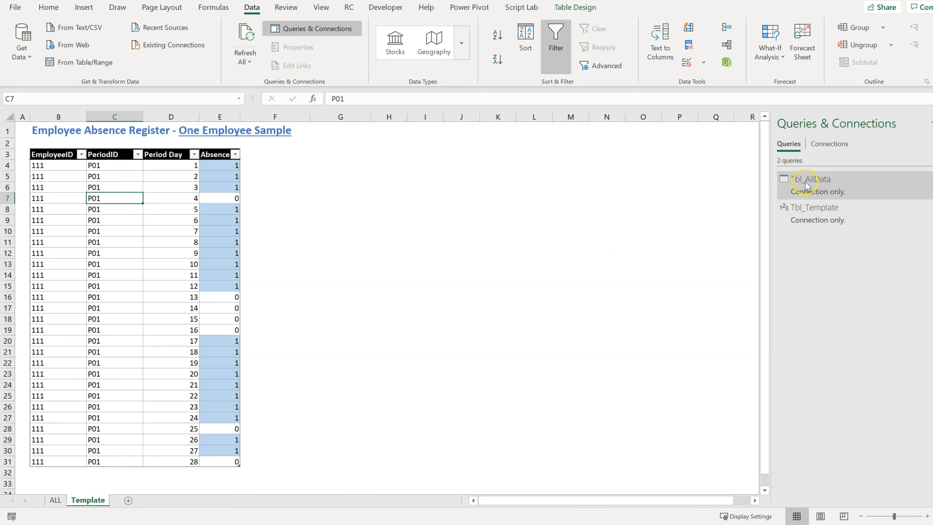
# Step: Change the Tbl_Template query's load destination to a table in the existing worksheet at =Template!$G$3
pyautogui.moveTo(806, 181)
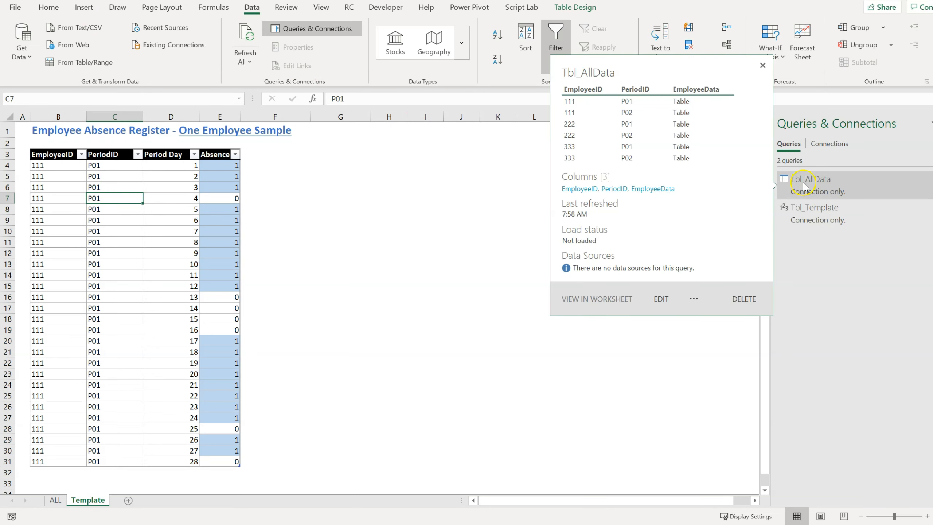
pyautogui.click(811, 213)
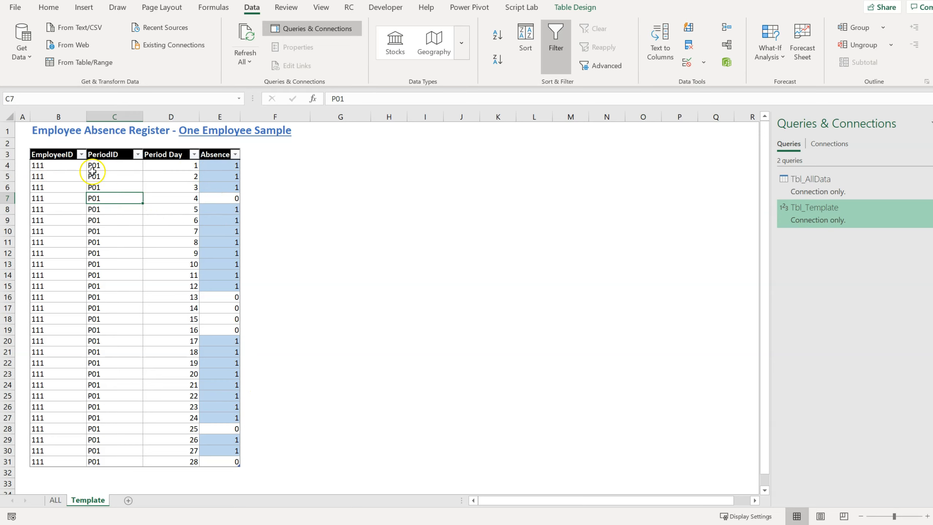
pyautogui.moveTo(834, 221)
pyautogui.rightClick(811, 221)
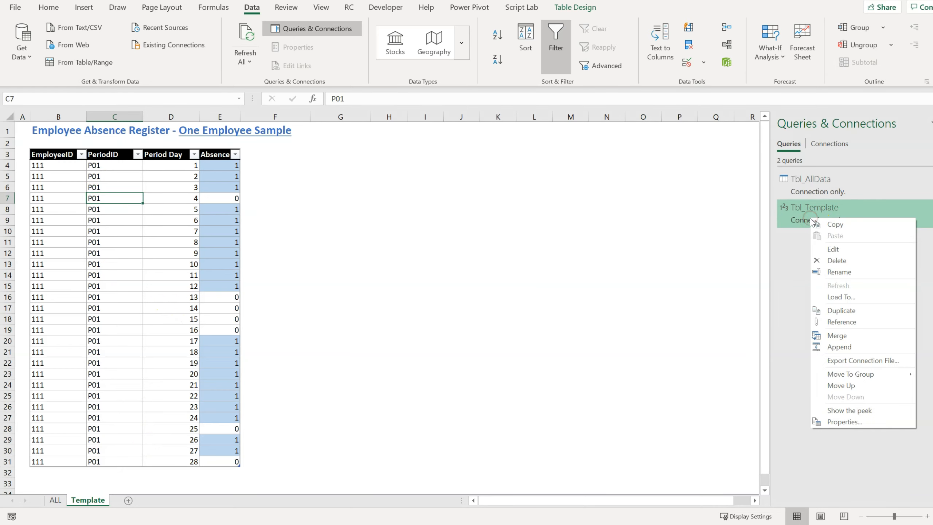
pyautogui.click(841, 297)
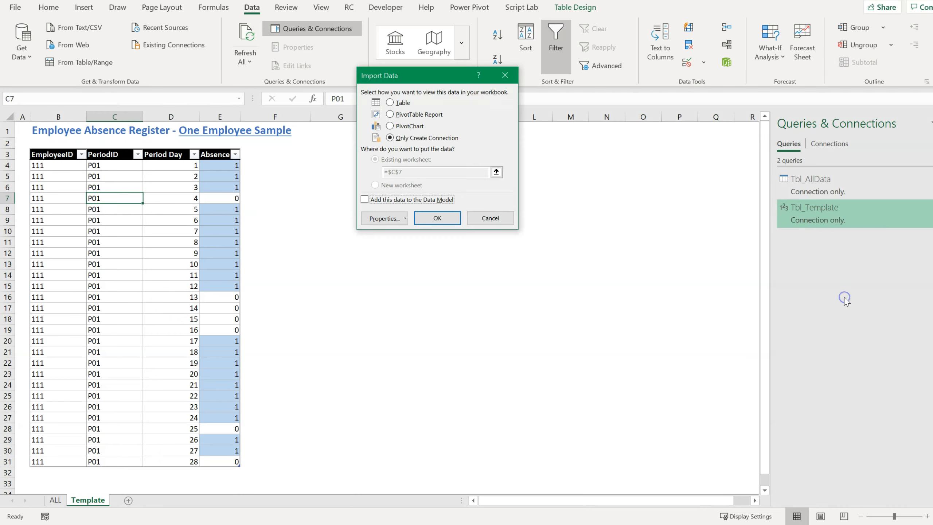
pyautogui.click(389, 102)
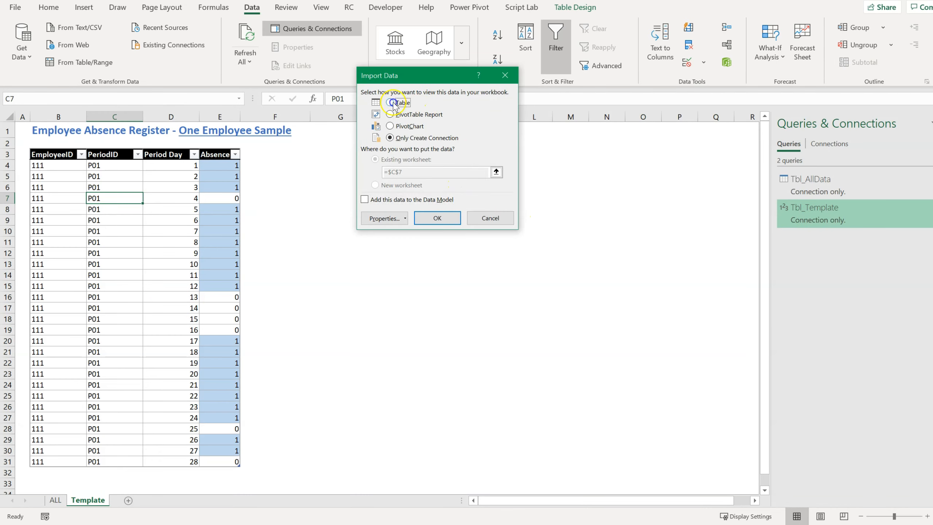
pyautogui.click(313, 157)
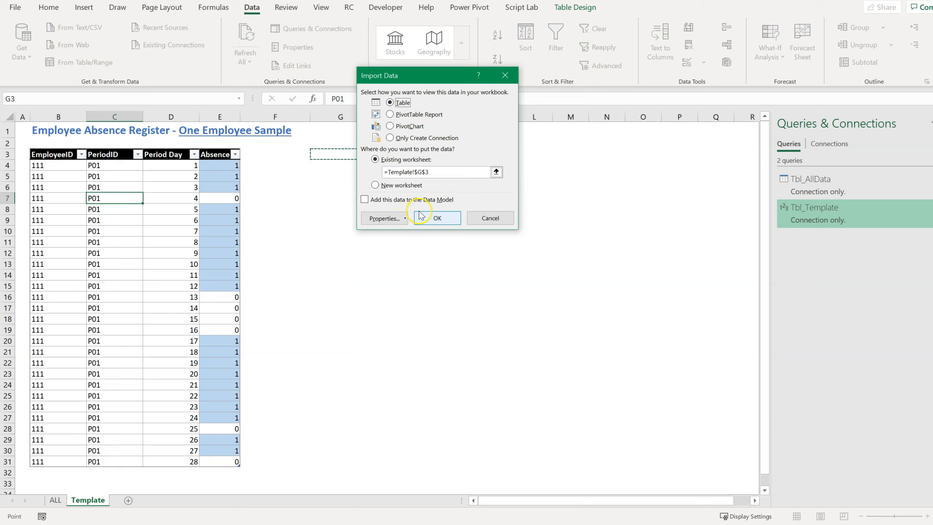
pyautogui.click(425, 222)
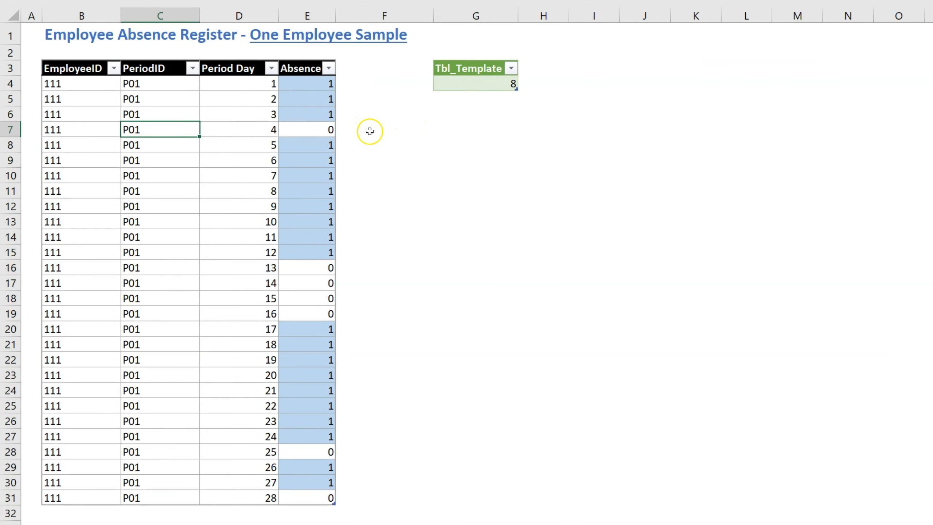
# Step: Set Absence to 0 for period days 1 through 18 and refresh the Tbl_Template result table
pyautogui.moveTo(319, 82); pyautogui.dragTo(304, 337)
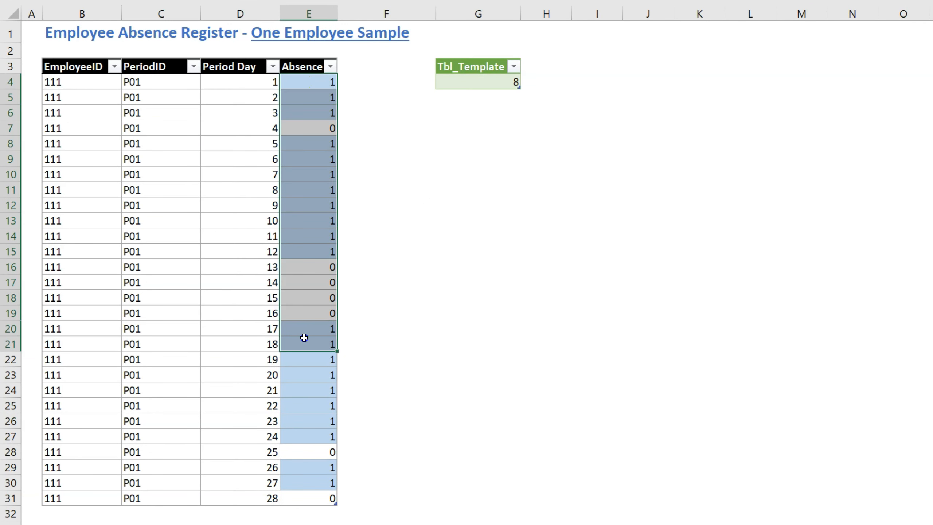
pyautogui.write('0')
pyautogui.hotkey('ctrl', 'Return')
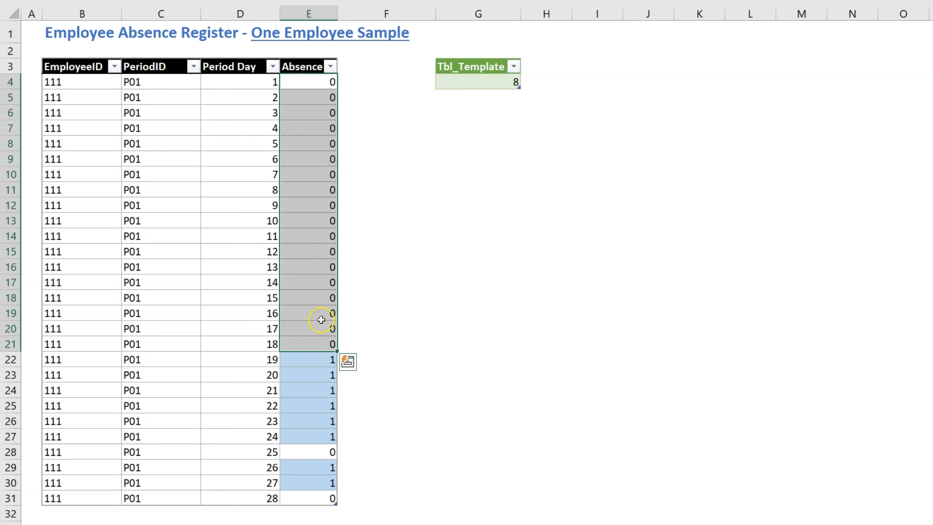
pyautogui.moveTo(312, 359); pyautogui.dragTo(313, 437)
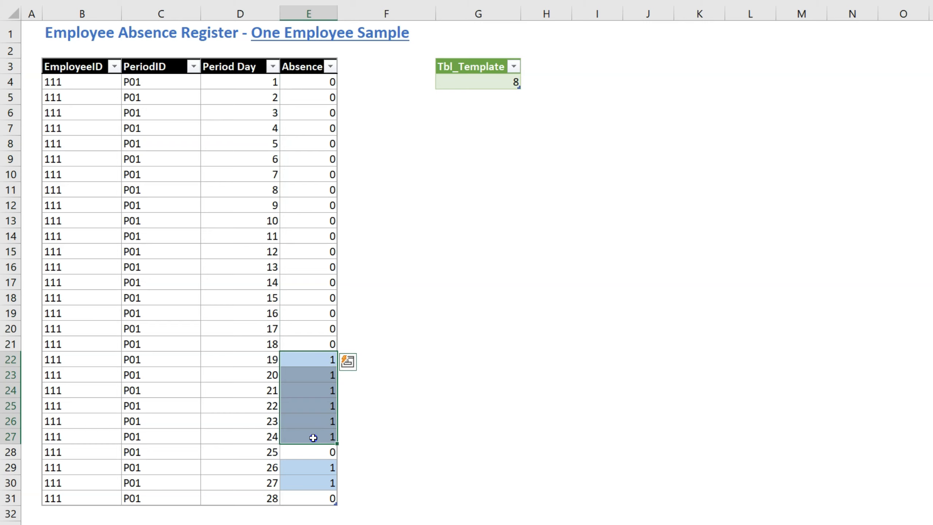
pyautogui.click(470, 78)
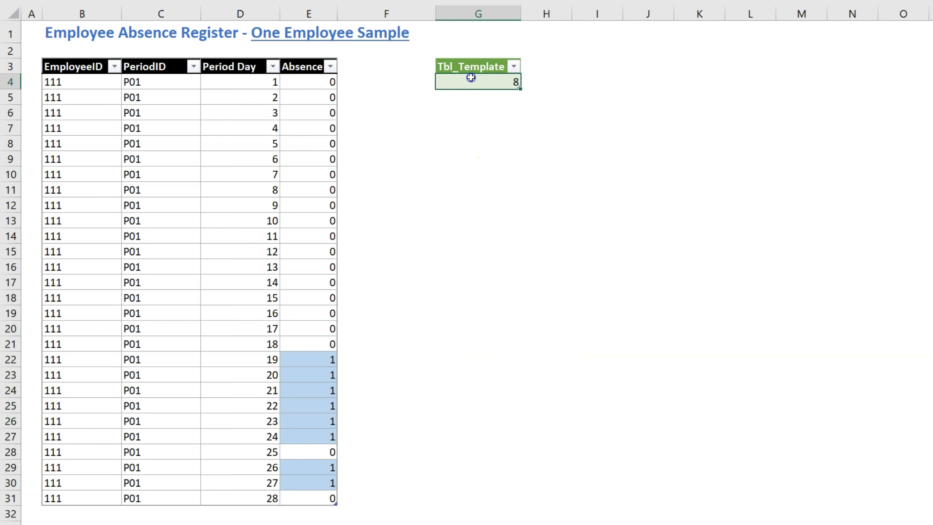
pyautogui.rightClick(470, 77)
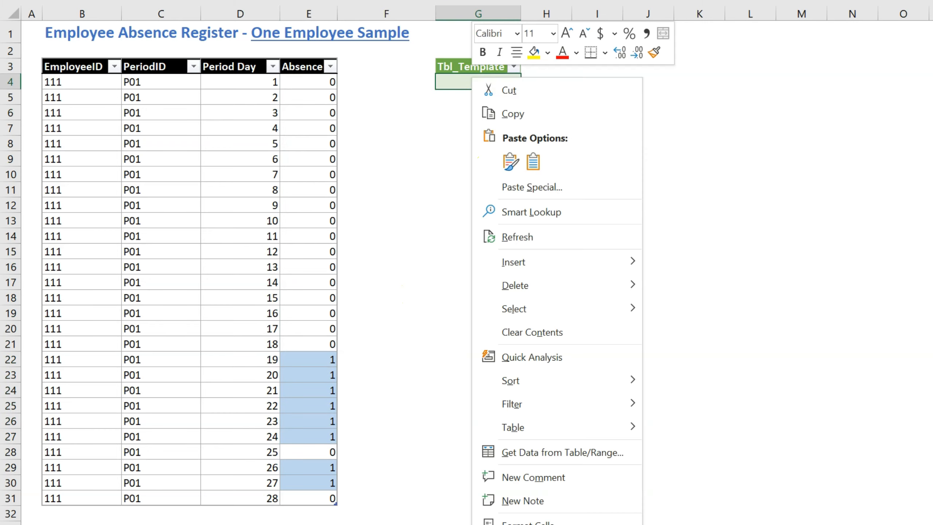
pyautogui.click(531, 243)
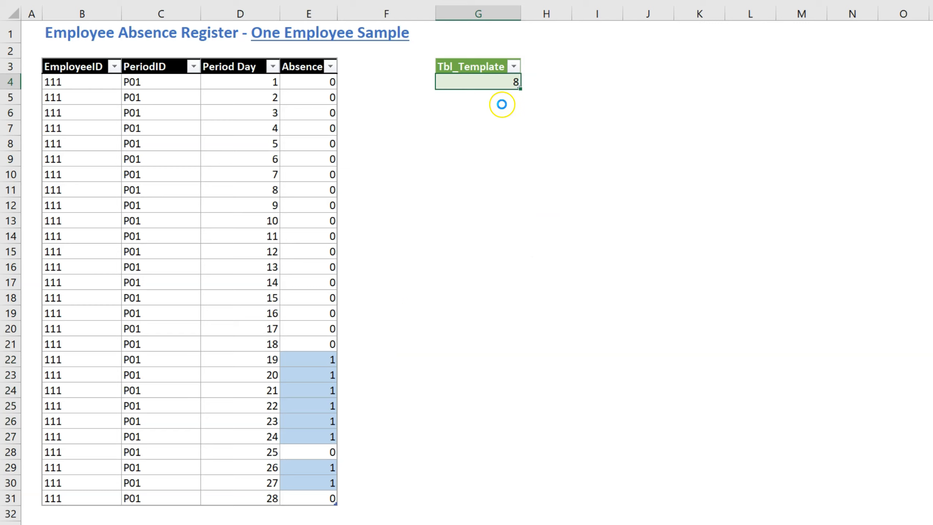
# Step: Set Absence to 0 for period days 20 through 28 and refresh the Tbl_Template result table
pyautogui.click(322, 373)
pyautogui.moveTo(322, 400); pyautogui.dragTo(323, 493)
pyautogui.write('0')
pyautogui.hotkey('ctrl', 'Return')
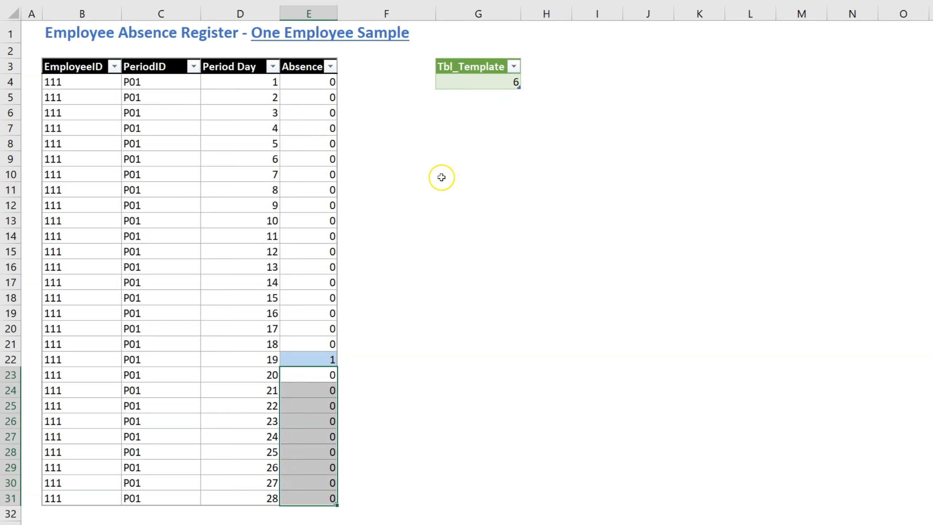
pyautogui.click(487, 82)
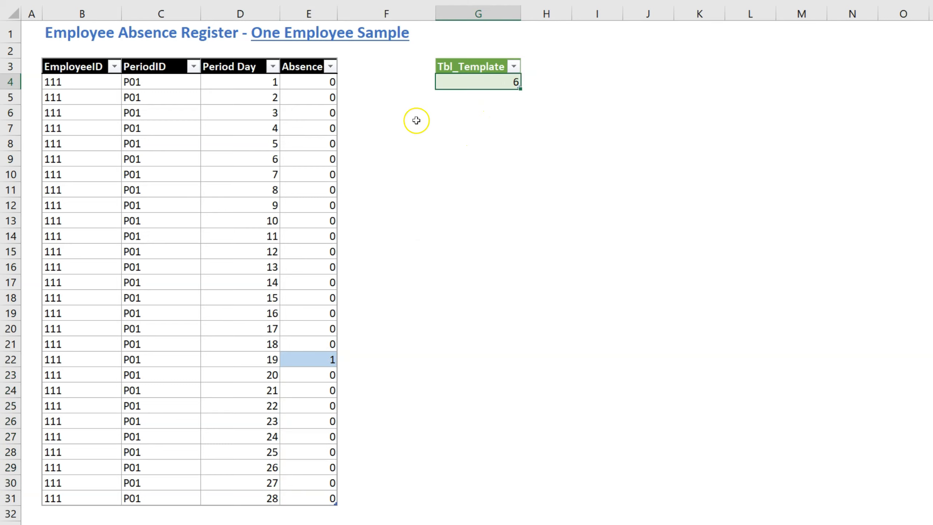
pyautogui.rightClick(486, 78)
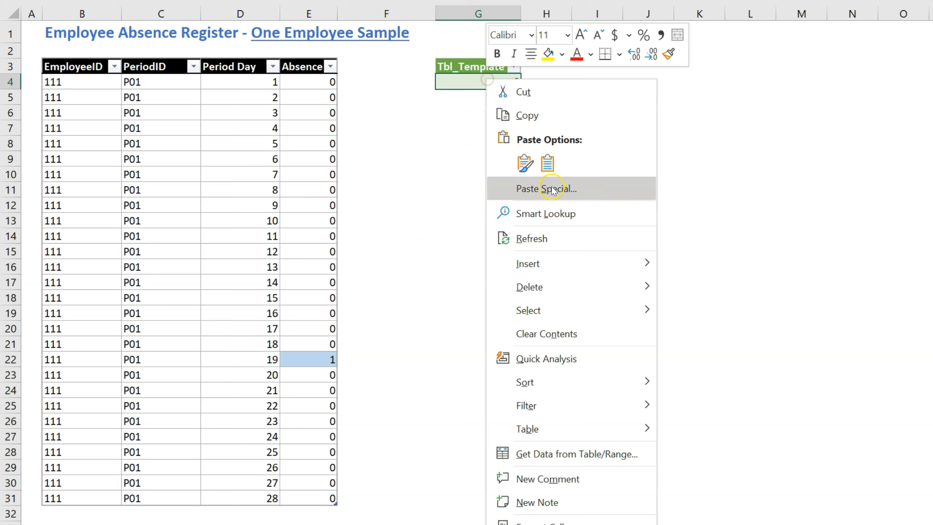
pyautogui.click(534, 238)
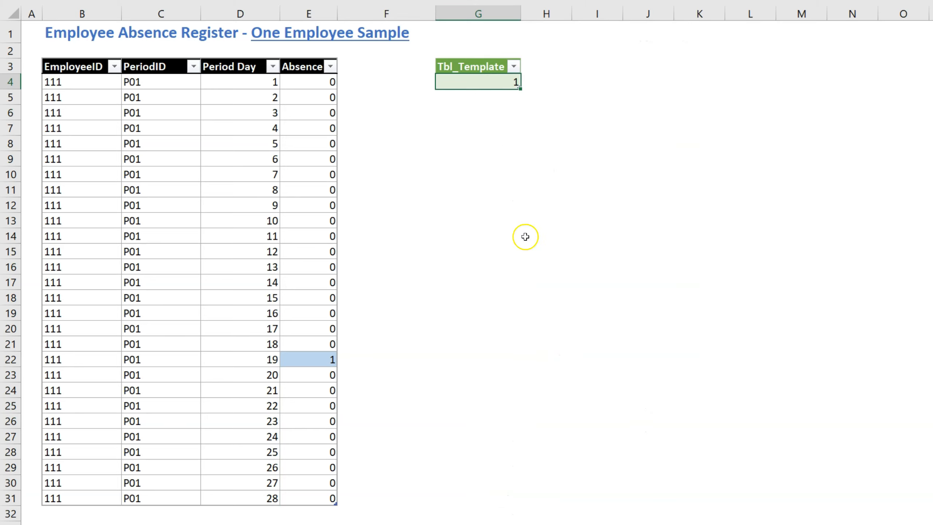
# Step: Set Absence to 1 for period day 7 and refresh the Tbl_Template result table
pyautogui.click(299, 180)
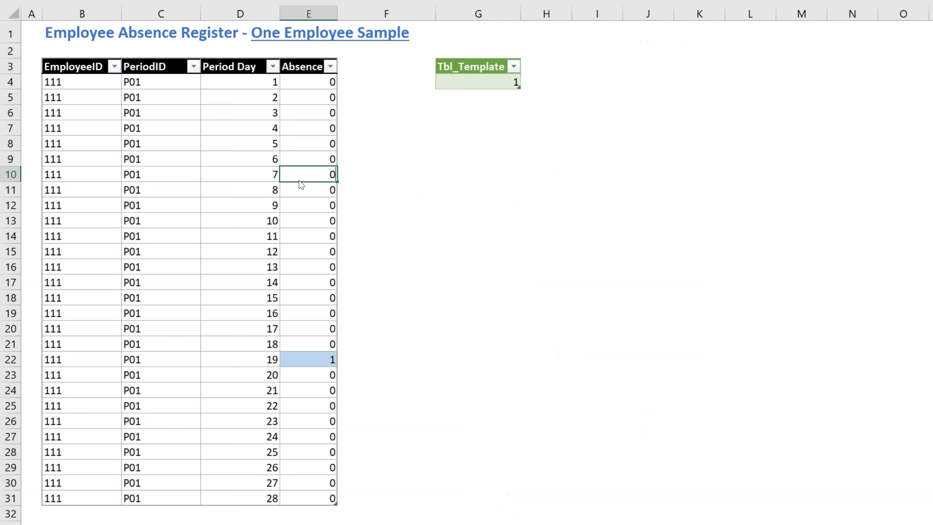
pyautogui.write('1')
pyautogui.press('Return')
pyautogui.click(507, 78)
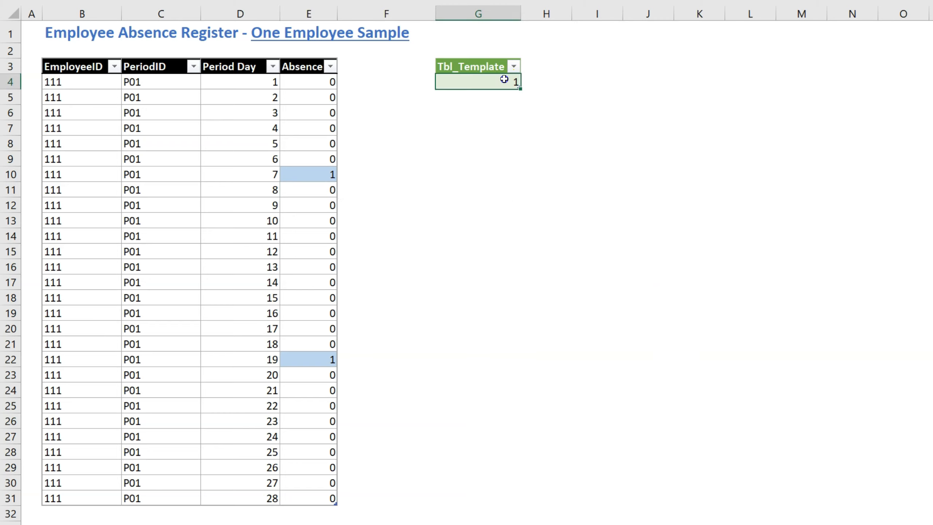
pyautogui.rightClick(504, 80)
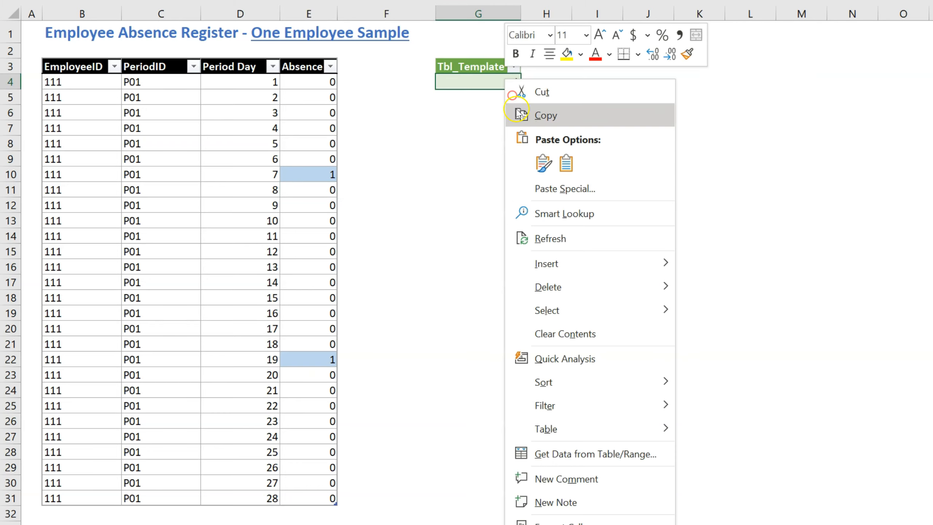
pyautogui.click(553, 228)
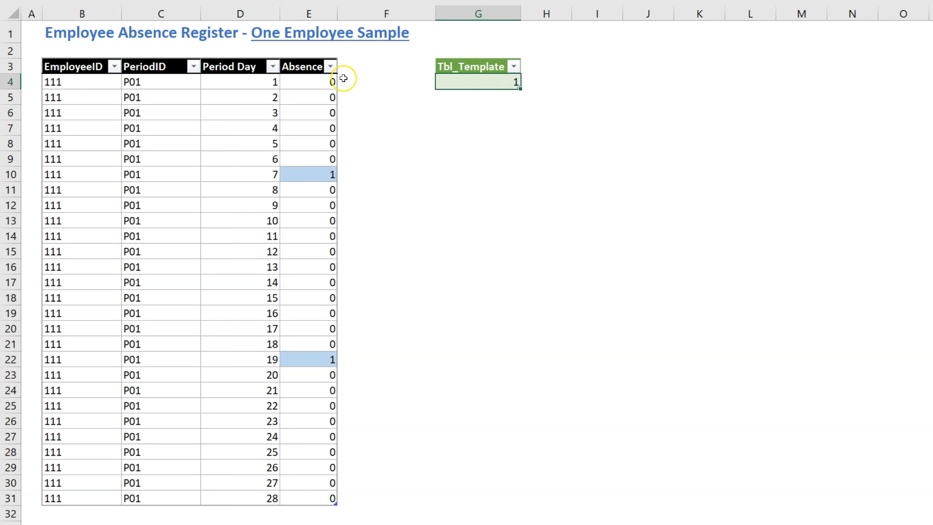
# Step: Set Absence to 0 for all 28 period days and refresh the Tbl_Template result table
pyautogui.moveTo(323, 83); pyautogui.dragTo(307, 492)
pyautogui.write('0')
pyautogui.hotkey('ctrl', 'Return')
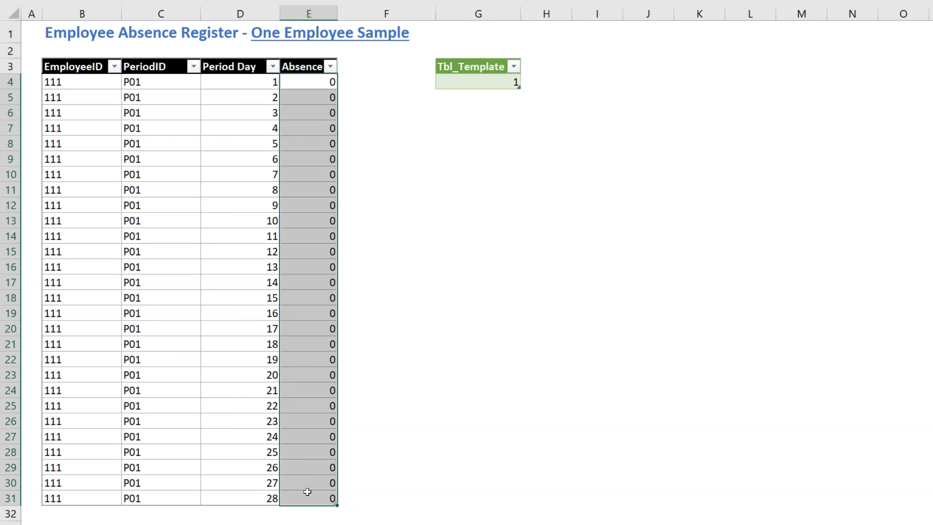
pyautogui.click(494, 80)
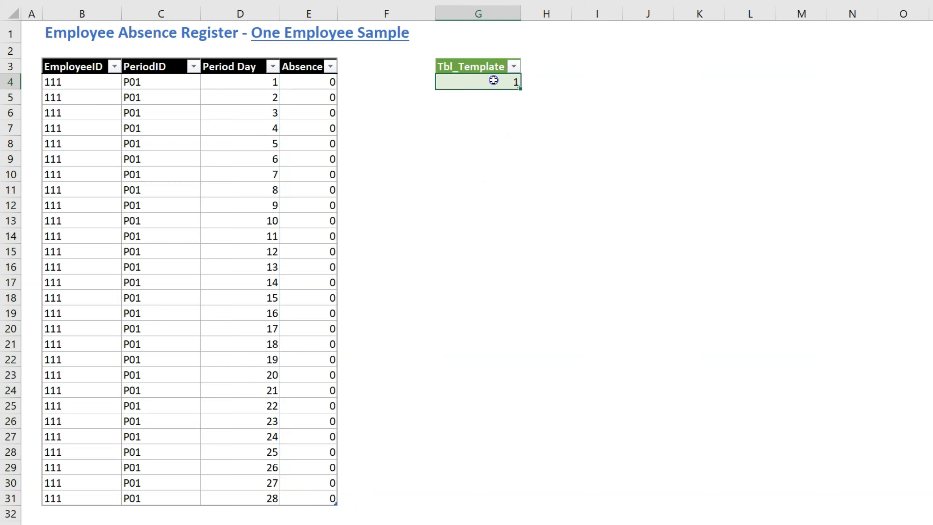
pyautogui.rightClick(493, 81)
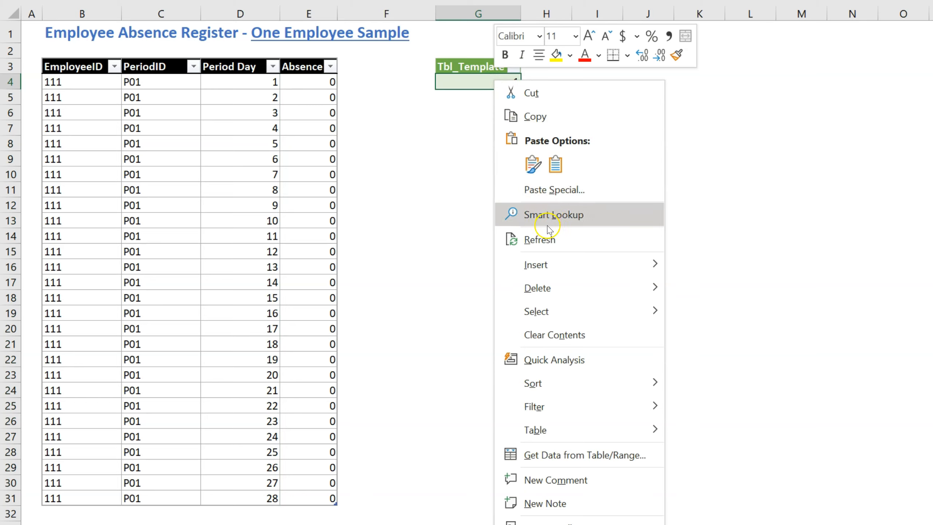
pyautogui.click(540, 239)
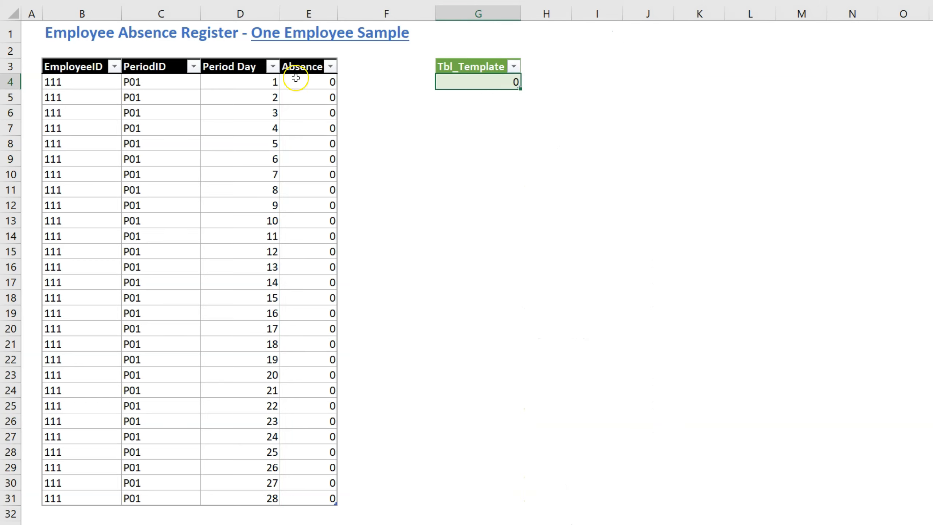
# Step: Fill Absence with 1 for all 28 period days and refresh the Tbl_Template result table
pyautogui.moveTo(299, 80); pyautogui.dragTo(309, 495)
pyautogui.hotkey('ctrl', 'd')
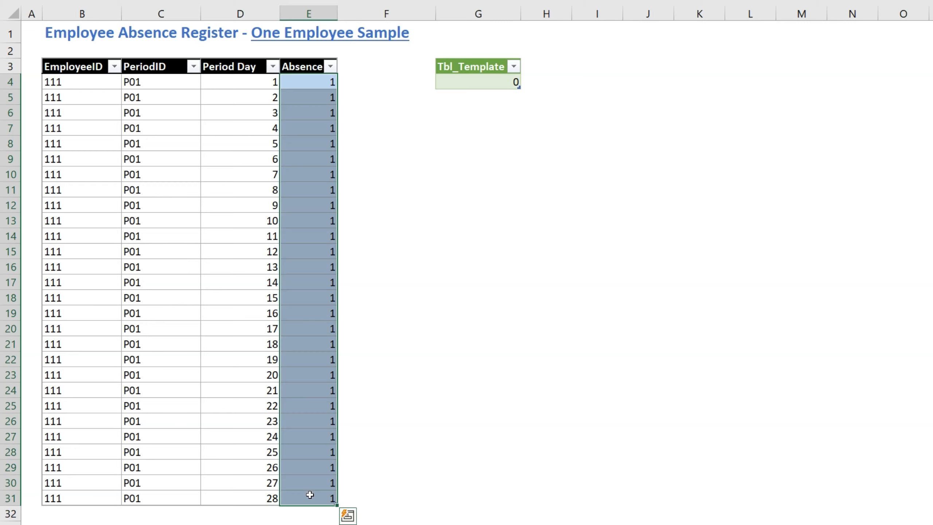
pyautogui.click(492, 82)
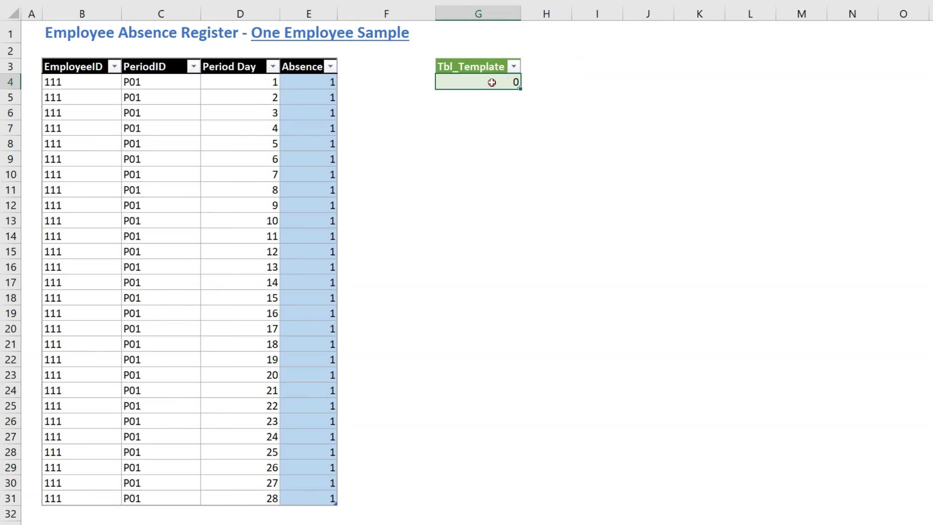
pyautogui.rightClick(492, 82)
pyautogui.click(562, 253)
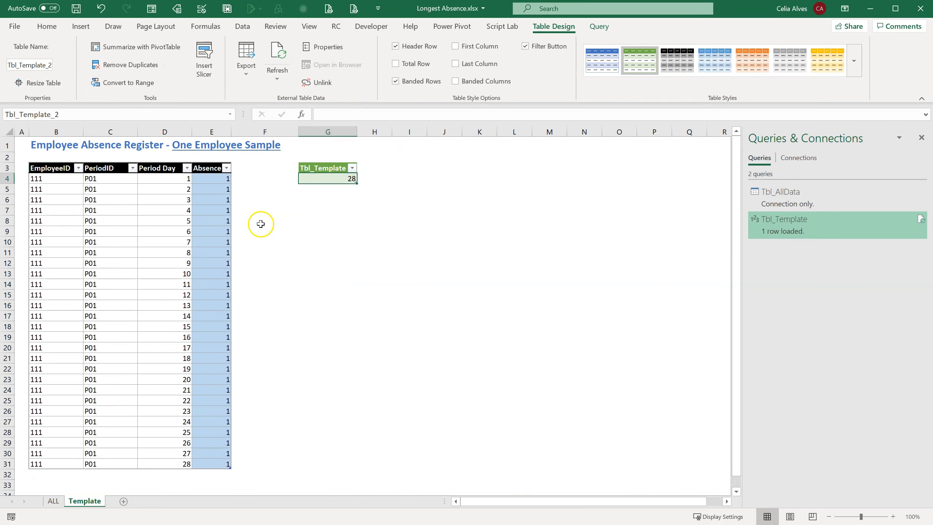
# Step: Duplicate the Tbl_Template query and name the copy fMaxAbsence
pyautogui.rightClick(795, 233)
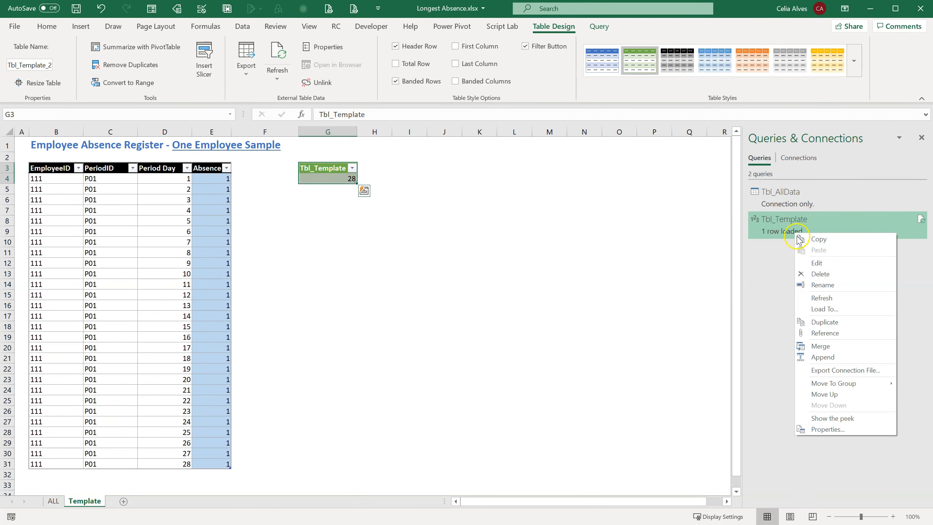
pyautogui.click(827, 322)
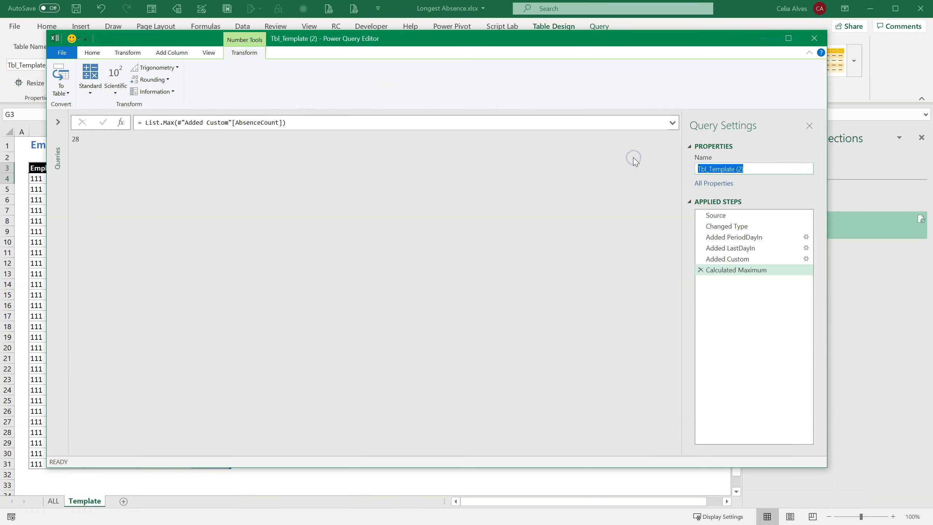
pyautogui.write('fMaxAbsence')
pyautogui.click(777, 172)
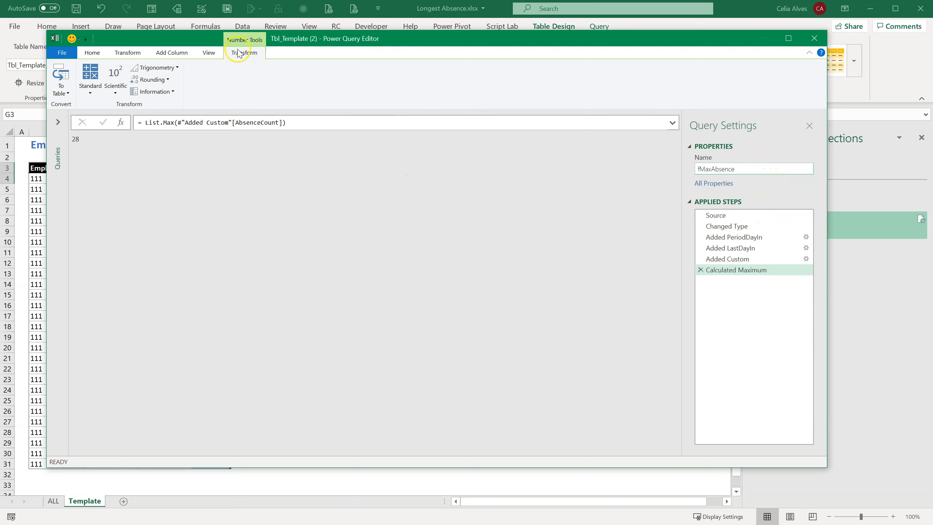
# Step: Open the M code of the fMaxAbsence query in the Advanced Editor and widen the editor window
pyautogui.click(209, 52)
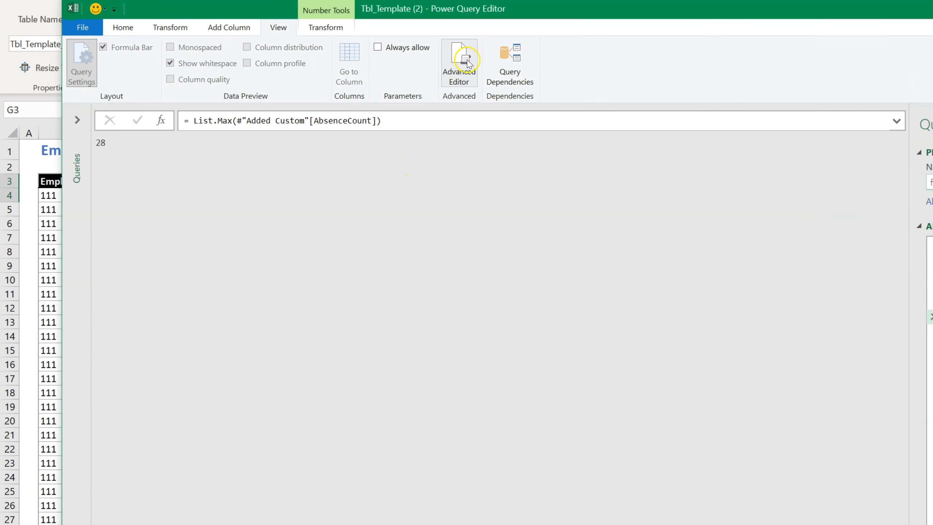
pyautogui.click(447, 64)
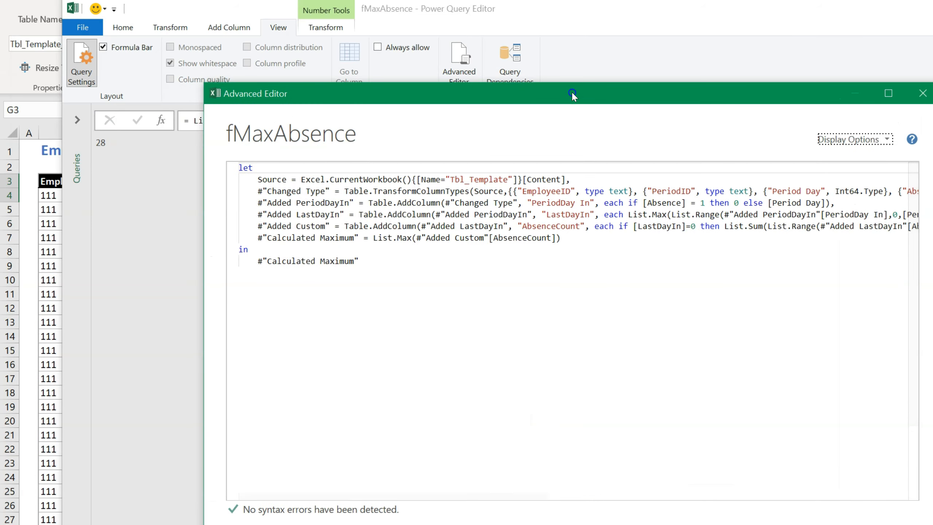
pyautogui.moveTo(572, 94); pyautogui.dragTo(574, 75)
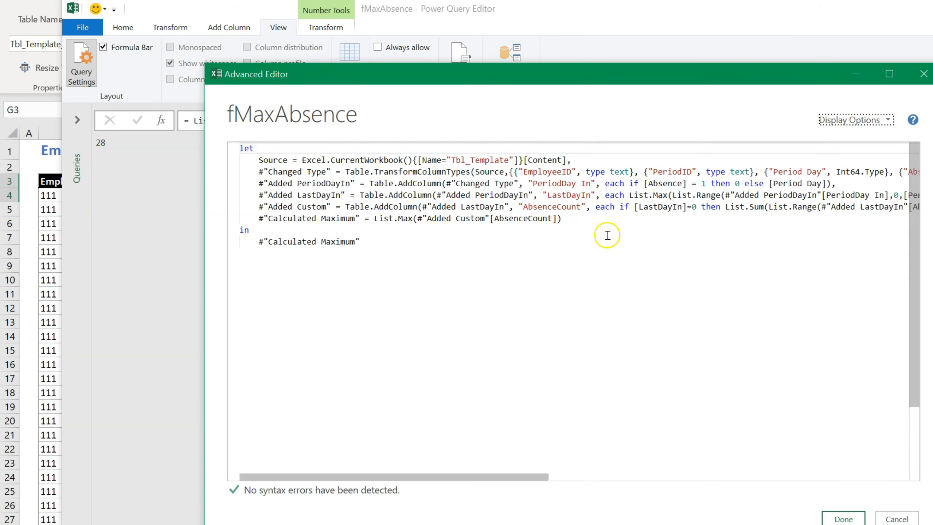
pyautogui.moveTo(204, 279); pyautogui.dragTo(50, 267)
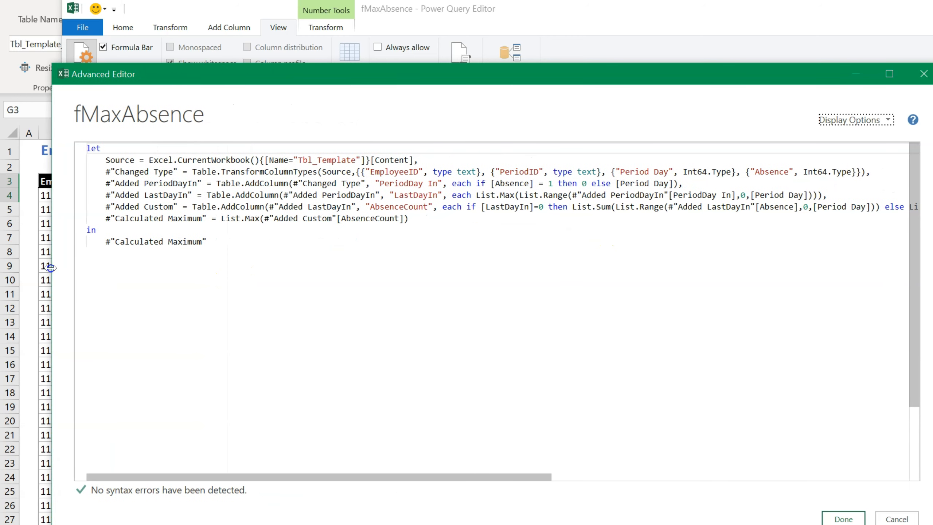
pyautogui.moveTo(930, 268); pyautogui.dragTo(932, 268)
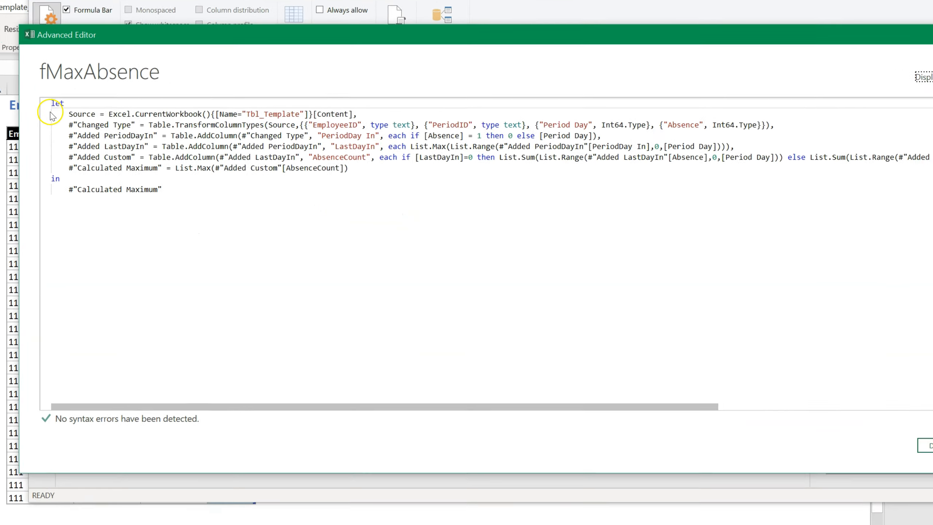
# Step: Add the function header (EmployeeTable as table)=> on a new line above let in the fMaxAbsence code
pyautogui.click(86, 146)
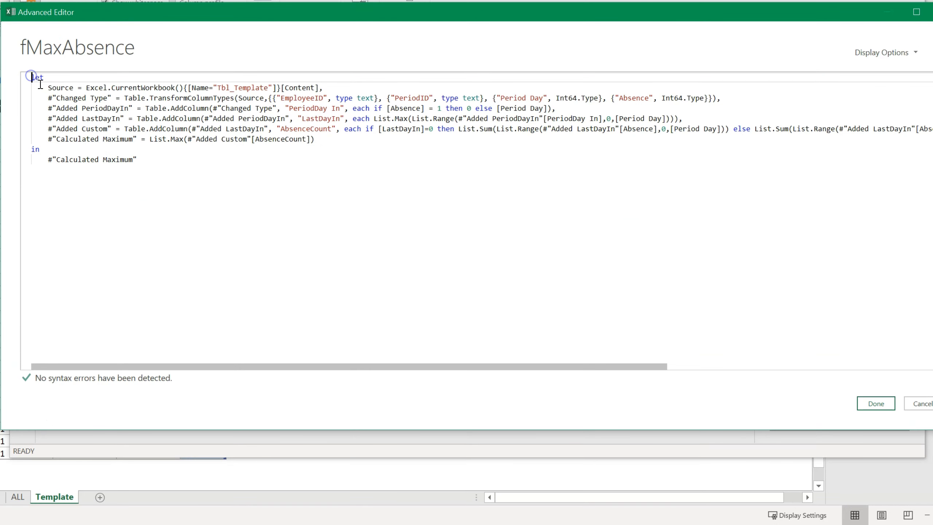
pyautogui.press('Return')
pyautogui.press('Up')
pyautogui.write('()')
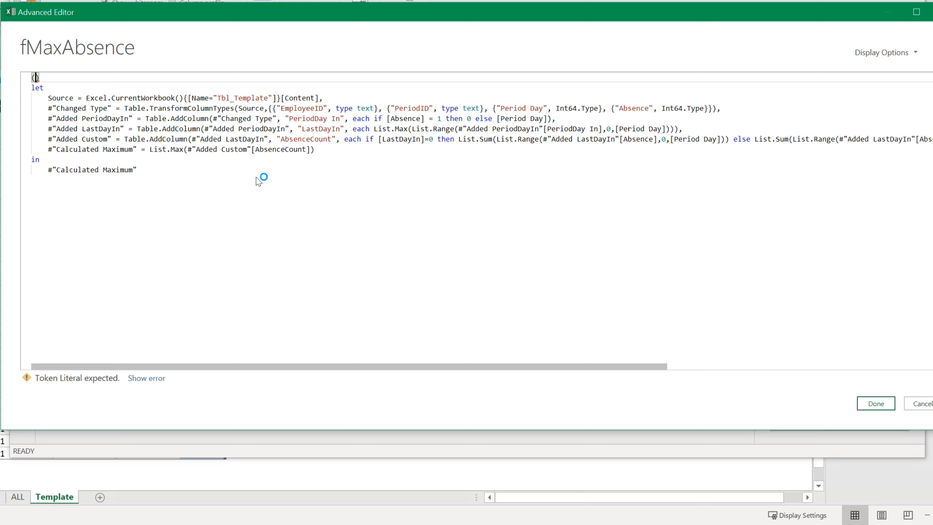
pyautogui.write('Employee')
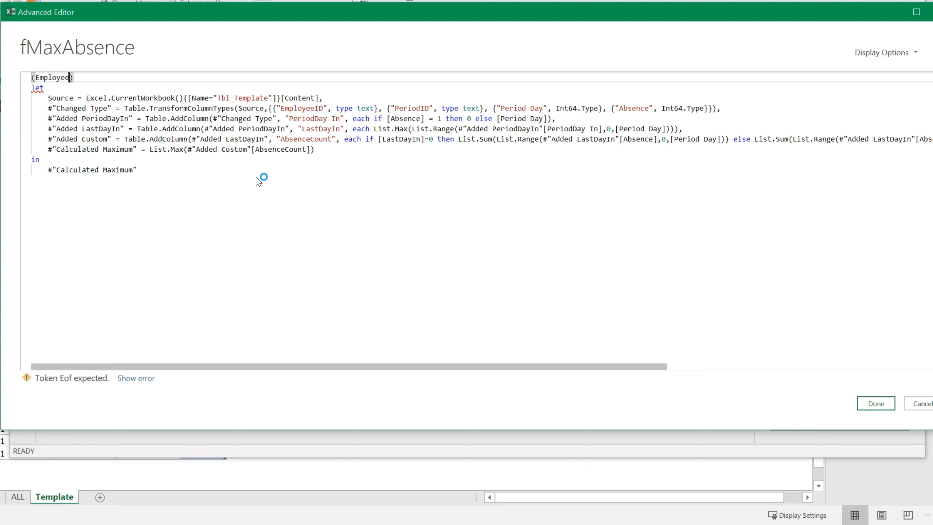
pyautogui.write('Table as table')
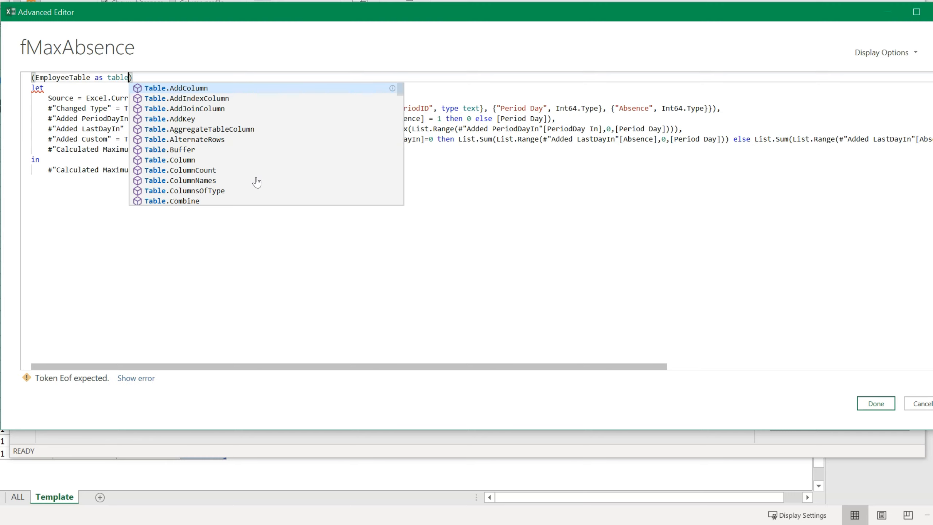
pyautogui.click(203, 80)
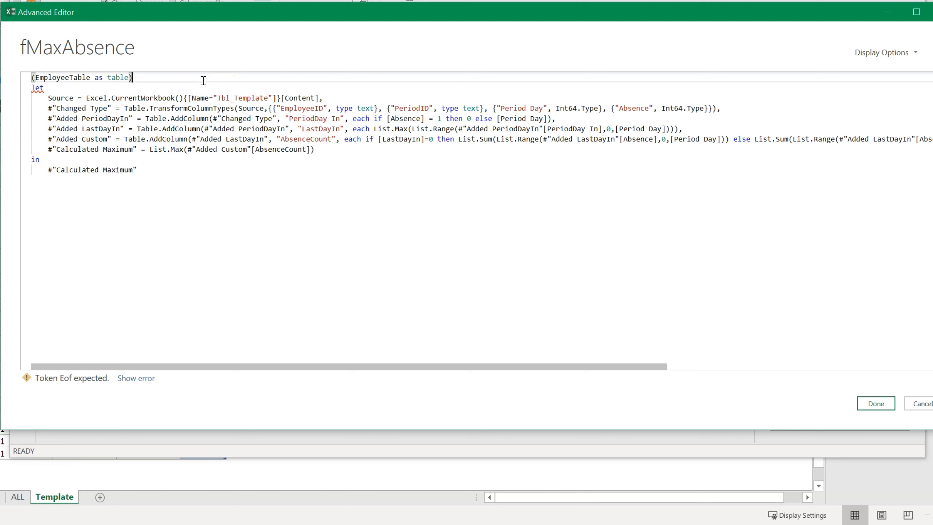
pyautogui.write('=>')
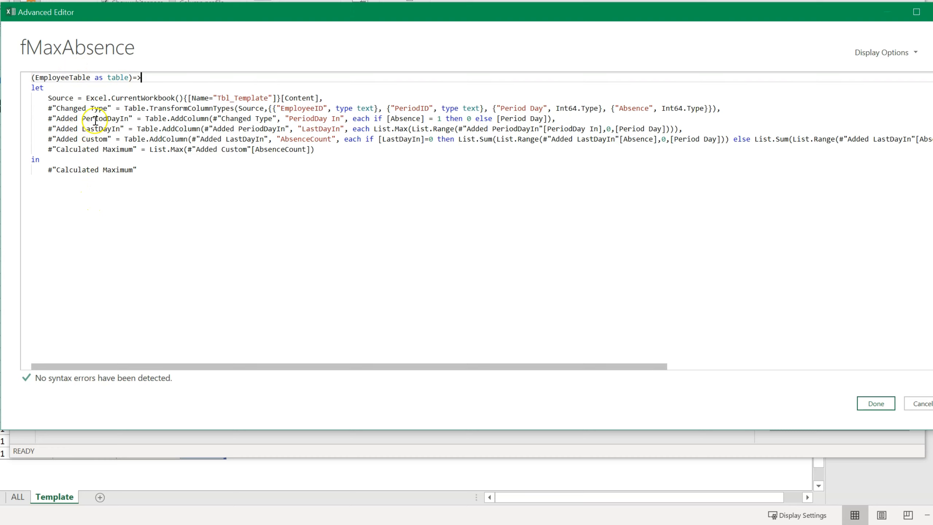
# Step: Delete the Source line that reads Tbl_Template, including the empty line it leaves in the code
pyautogui.click(48, 98)
pyautogui.moveTo(229, 102); pyautogui.dragTo(377, 100)
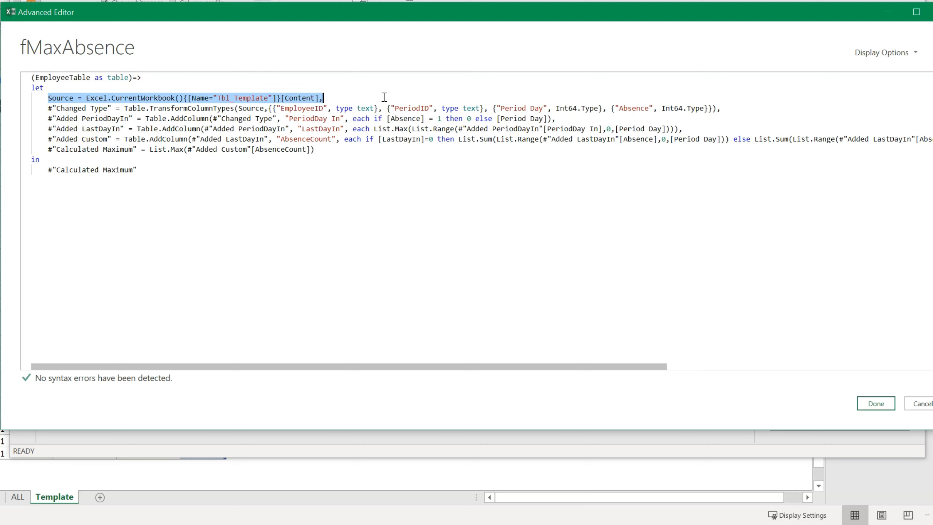
pyautogui.press('Delete')
pyautogui.press('BackSpace')
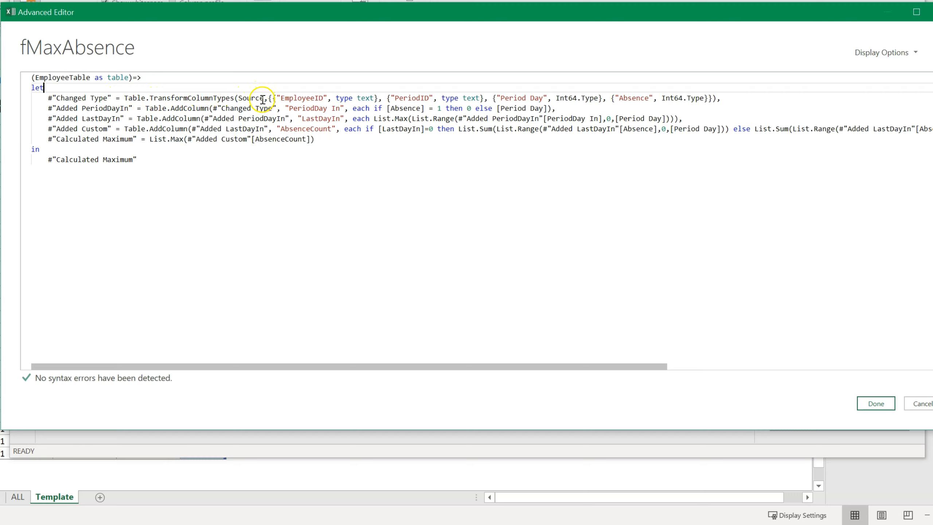
# Step: Replace the Source reference in the Changed Type step with EmployeeTable and apply the code as a function
pyautogui.click(37, 78)
pyautogui.moveTo(39, 78); pyautogui.dragTo(86, 76)
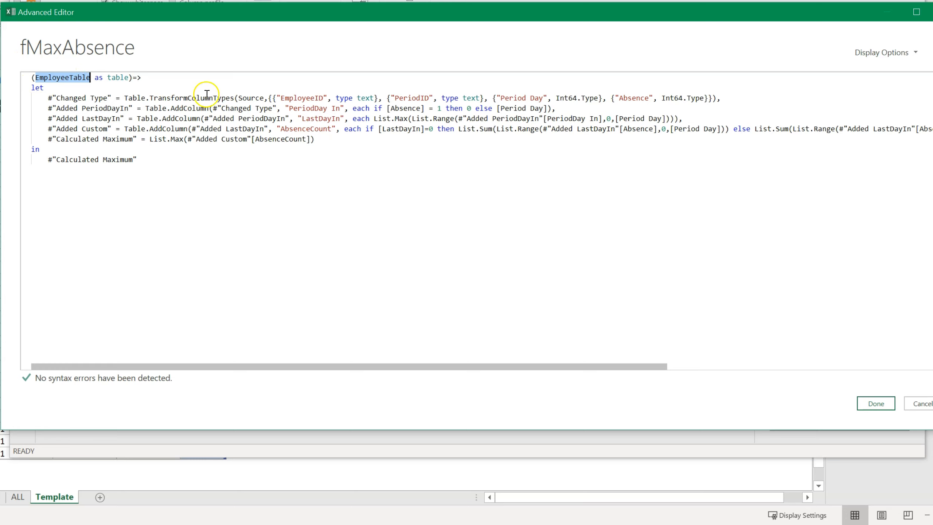
pyautogui.doubleClick(251, 98)
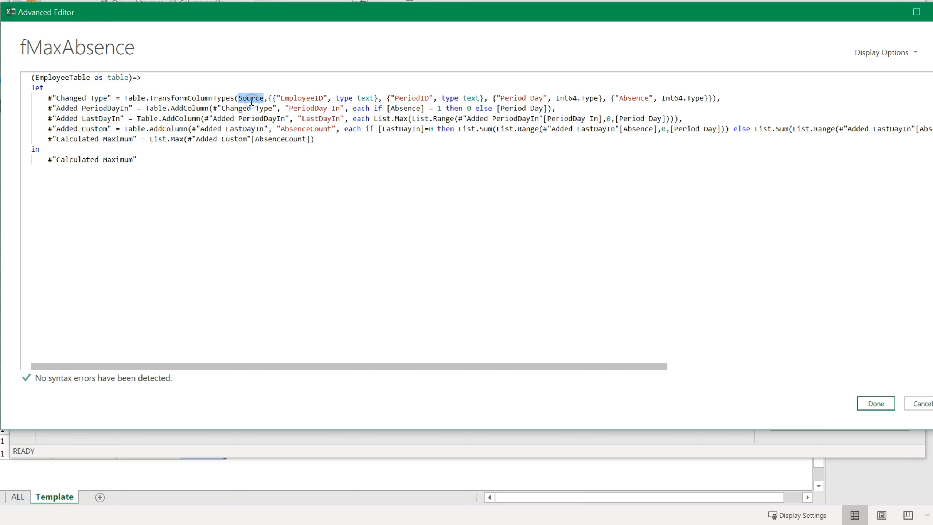
pyautogui.write('EmployeeTable')
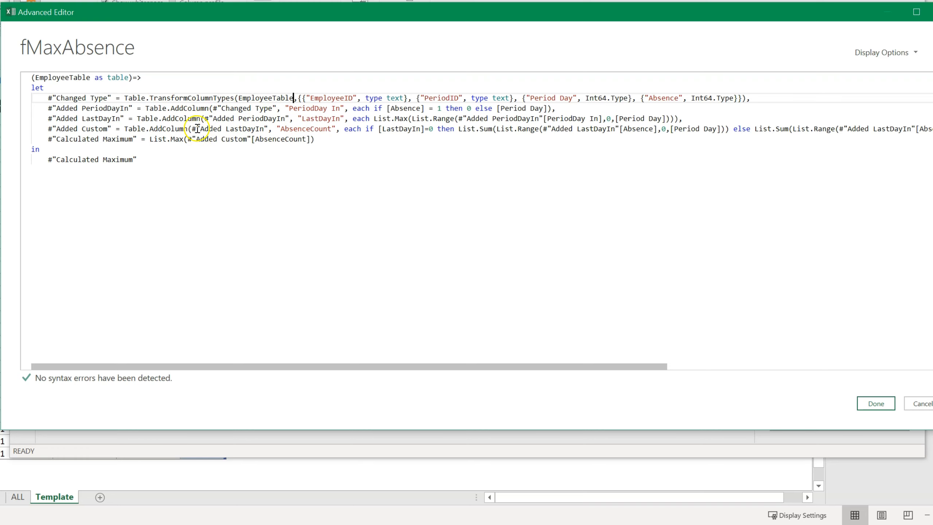
pyautogui.click(872, 404)
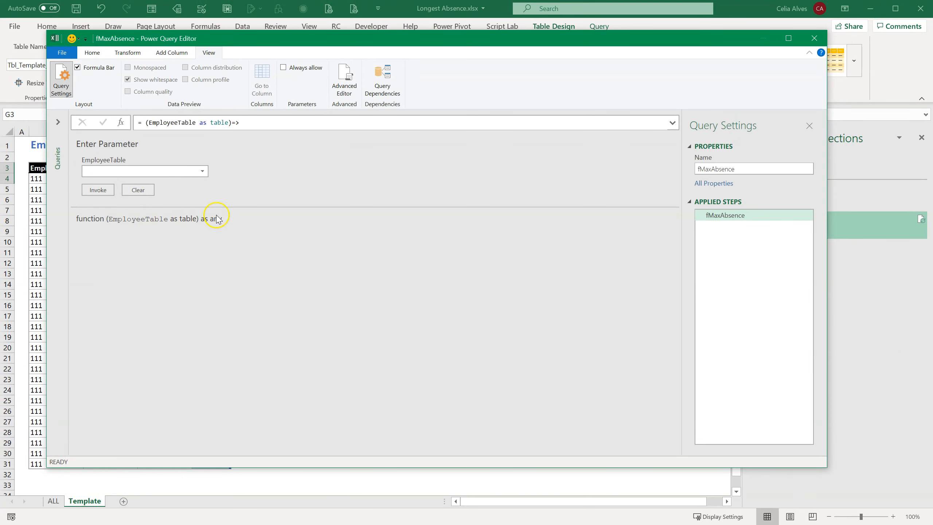
# Step: Close and load the fMaxAbsence function, and open the Tbl_AllData query for editing from the ALL sheet
pyautogui.click(92, 52)
pyautogui.click(63, 72)
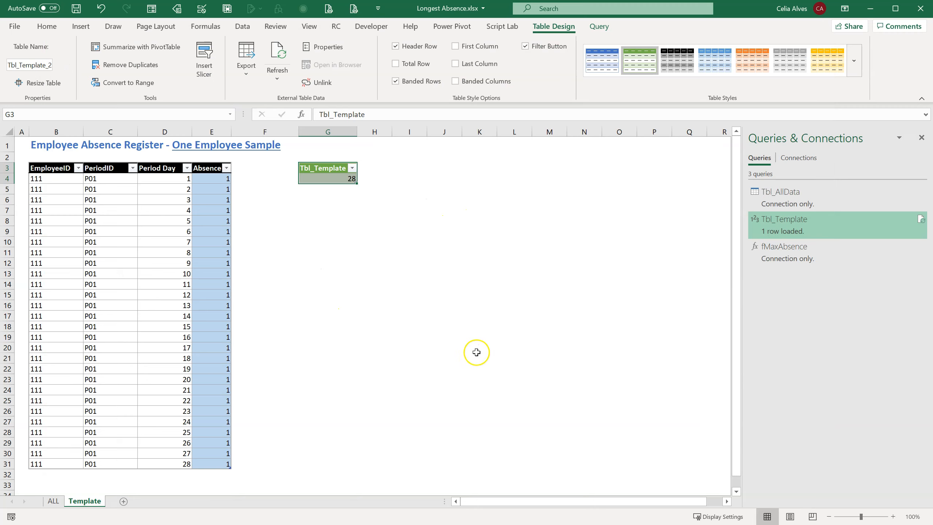
pyautogui.click(53, 500)
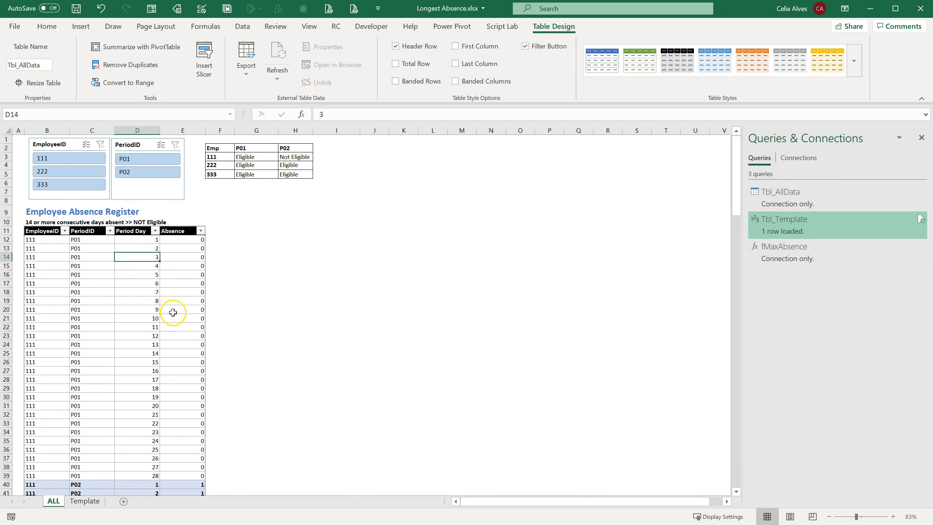
pyautogui.click(794, 206)
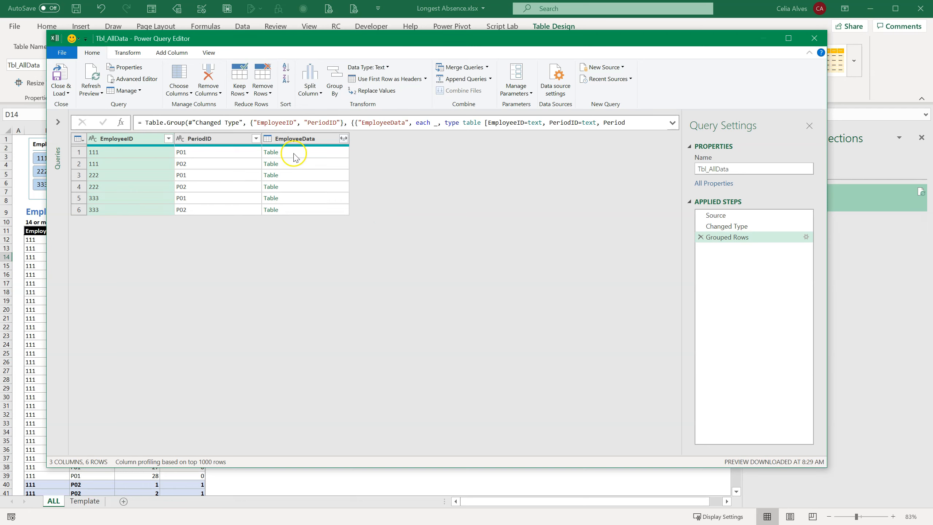
# Step: Preview the nested EmployeeData tables in the first two grouped rows, covering periods P01 and P02
pyautogui.click(305, 155)
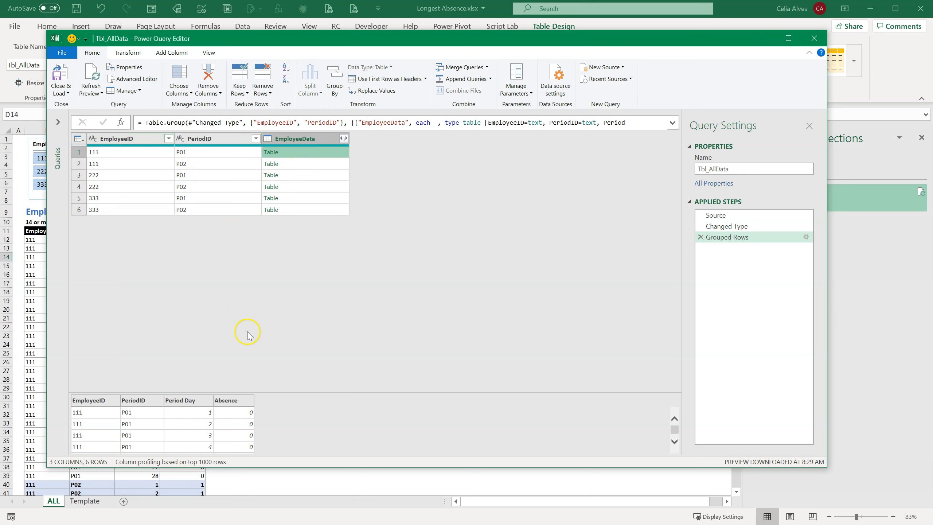
pyautogui.moveTo(277, 392); pyautogui.dragTo(275, 287)
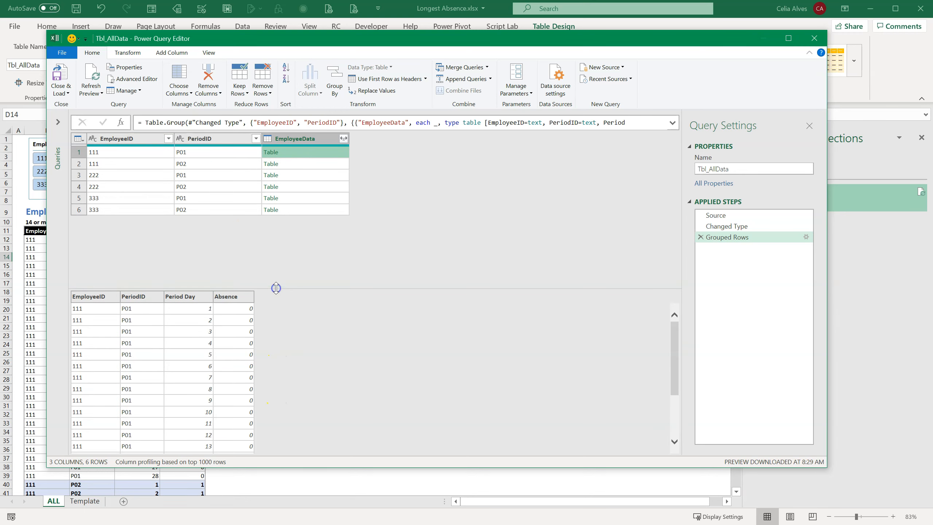
pyautogui.scroll(-2, 225, 329)
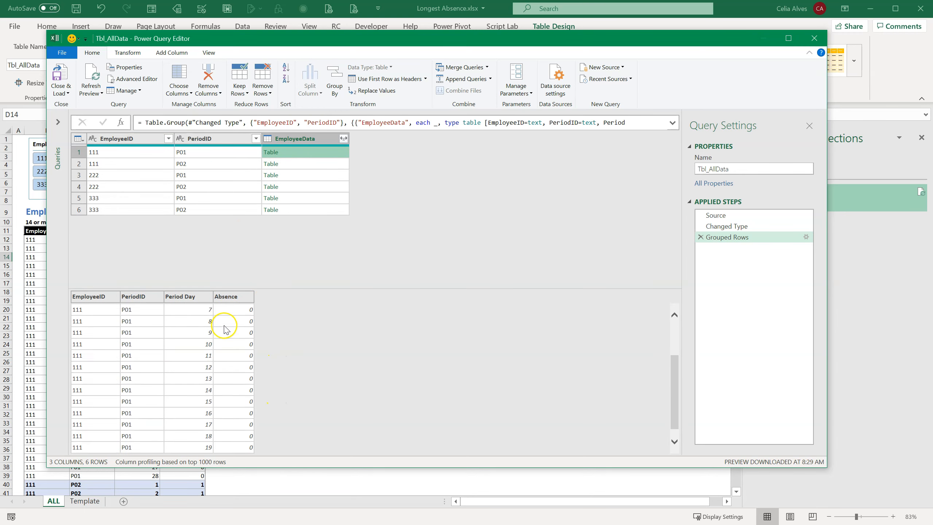
pyautogui.scroll(2, 225, 331)
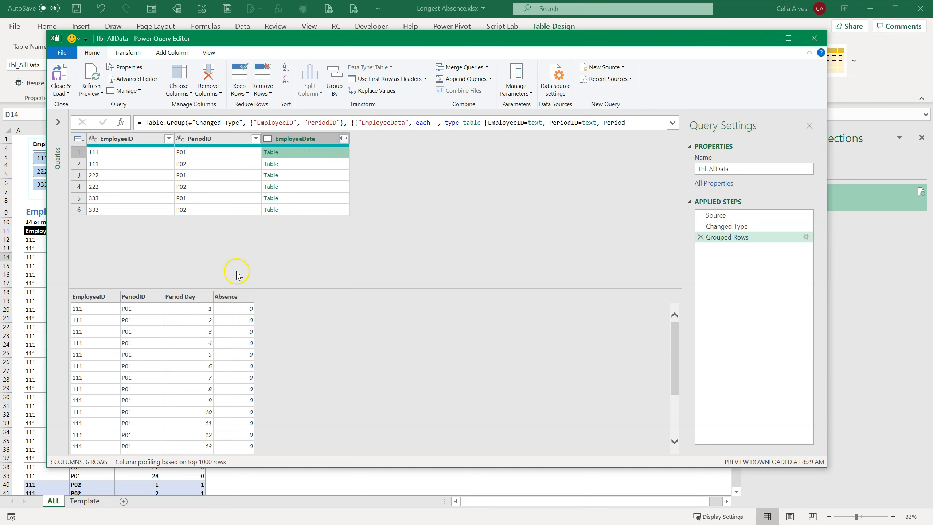
pyautogui.click(292, 164)
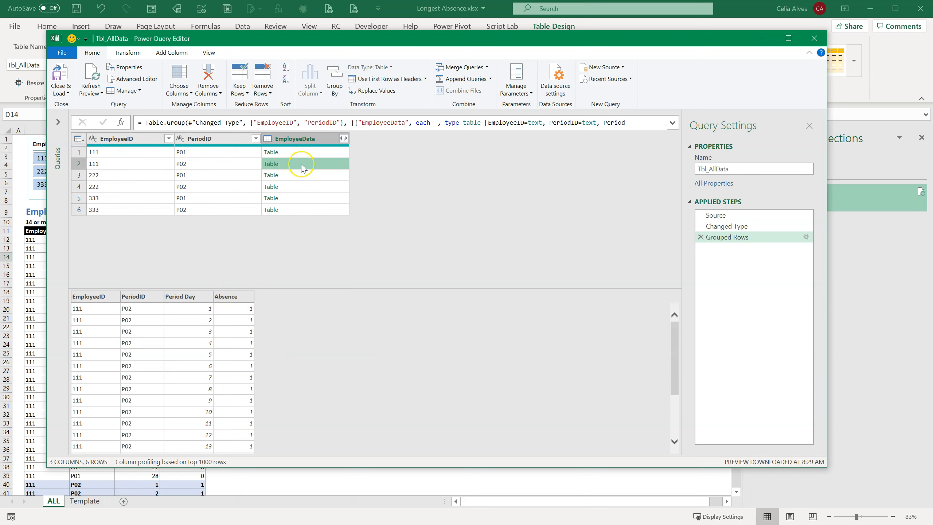
# Step: Add a Max Absence column to Tbl_AllData by invoking the fMaxAbsence custom function with the EmployeeData column as its EmployeeTable argument
pyautogui.click(314, 143)
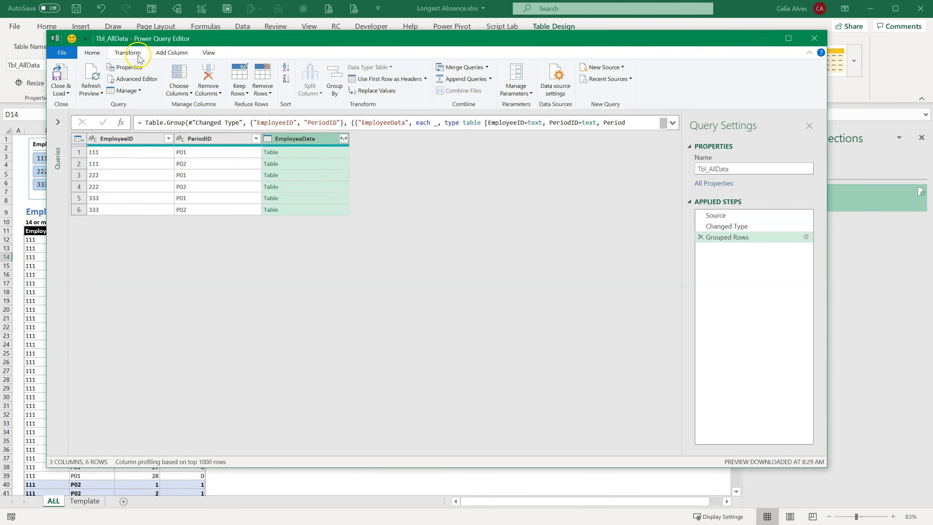
pyautogui.click(171, 53)
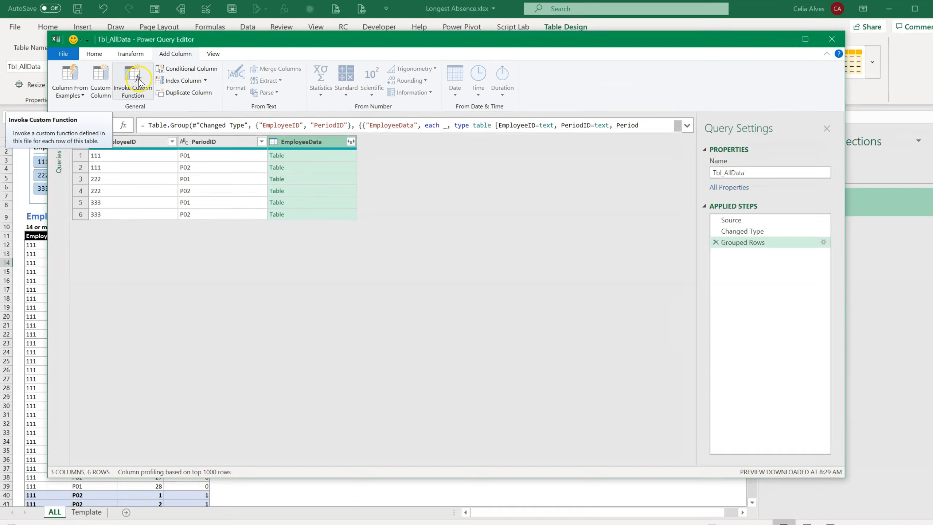
pyautogui.click(139, 82)
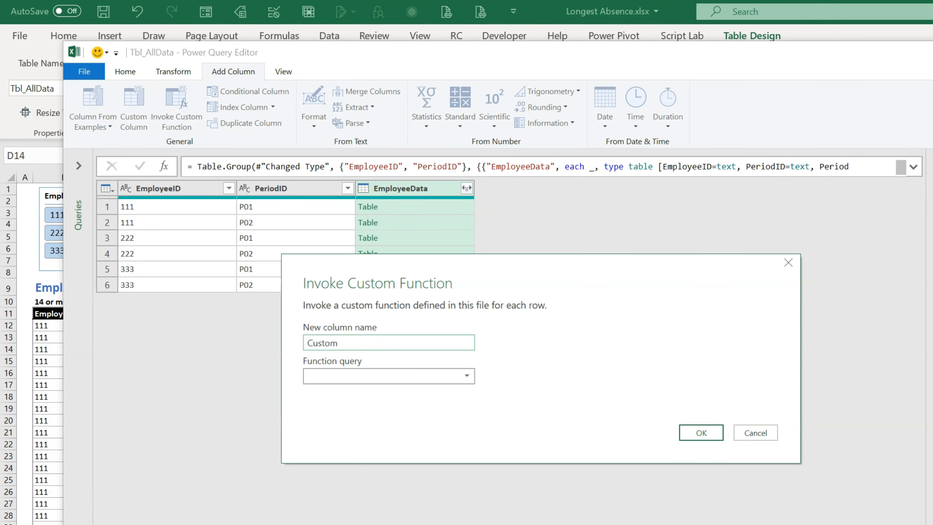
pyautogui.moveTo(347, 342); pyautogui.dragTo(292, 336)
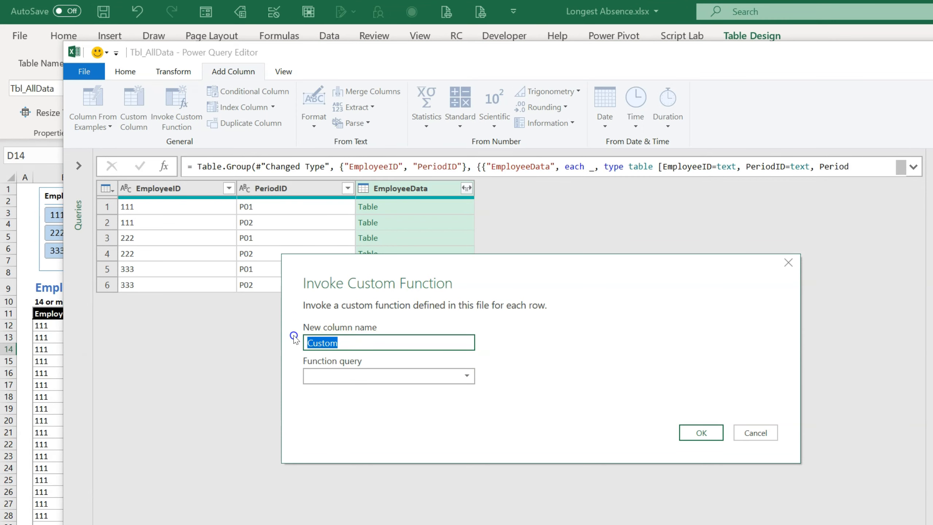
pyautogui.write('Max Absence')
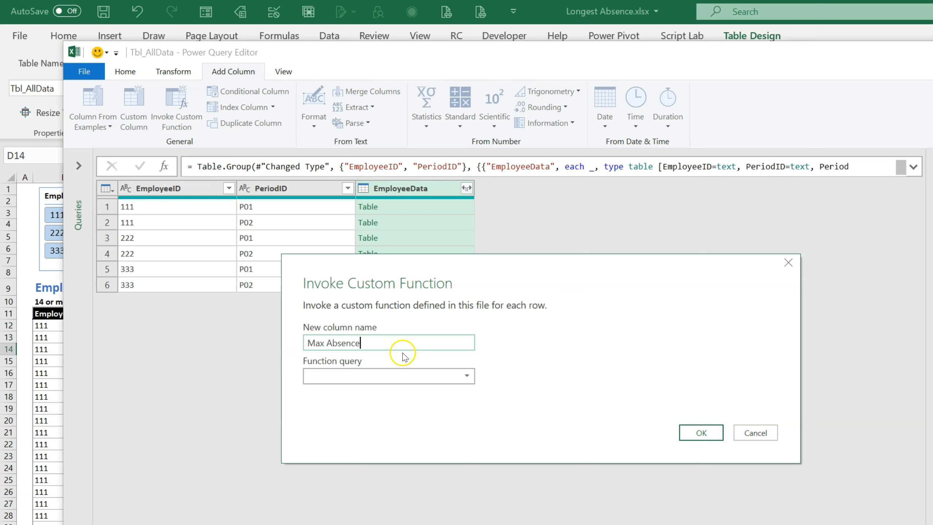
pyautogui.click(355, 373)
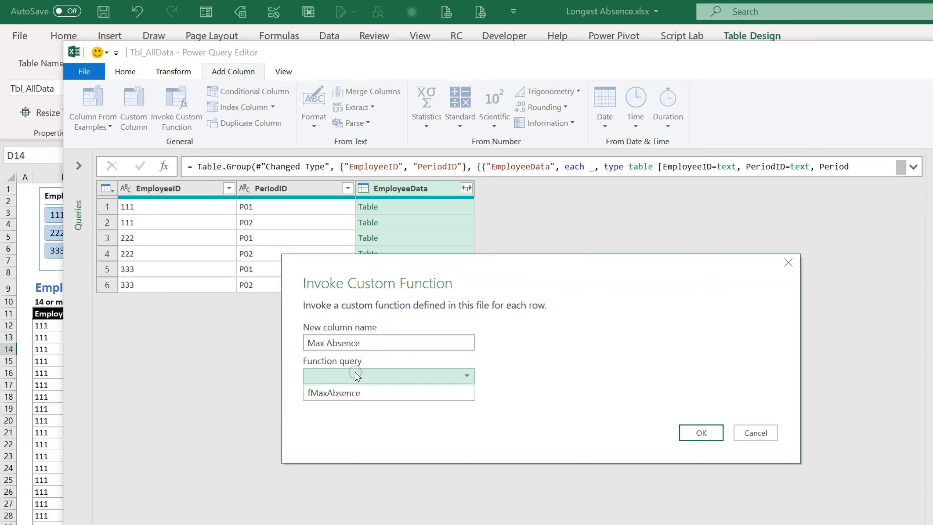
pyautogui.click(355, 393)
pyautogui.click(324, 408)
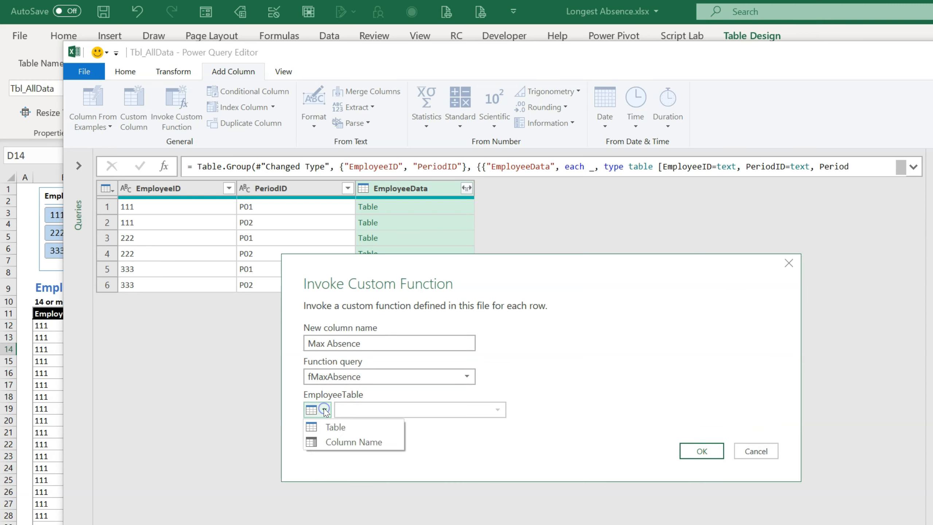
pyautogui.click(334, 442)
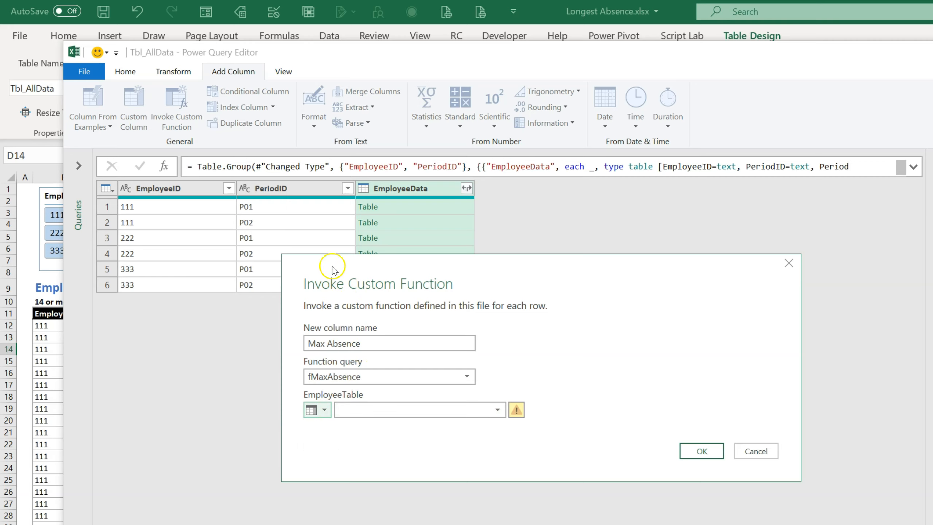
pyautogui.click(498, 409)
pyautogui.click(401, 456)
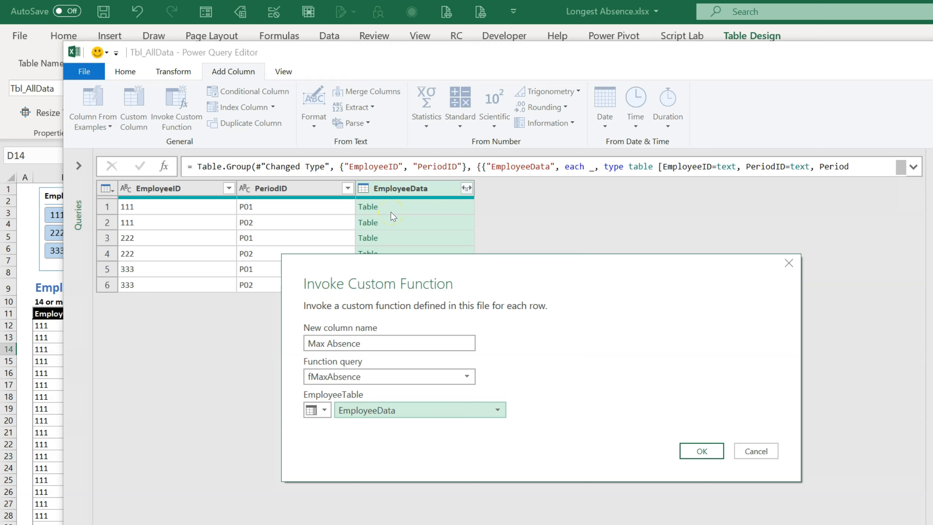
pyautogui.click(701, 450)
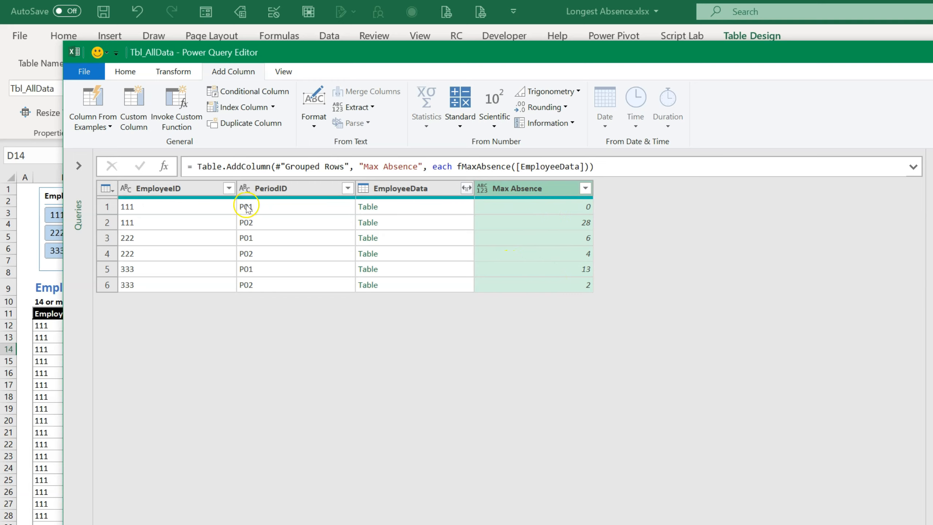
# Step: Close and load the Tbl_AllData query with its Max Absence column
pyautogui.click(126, 72)
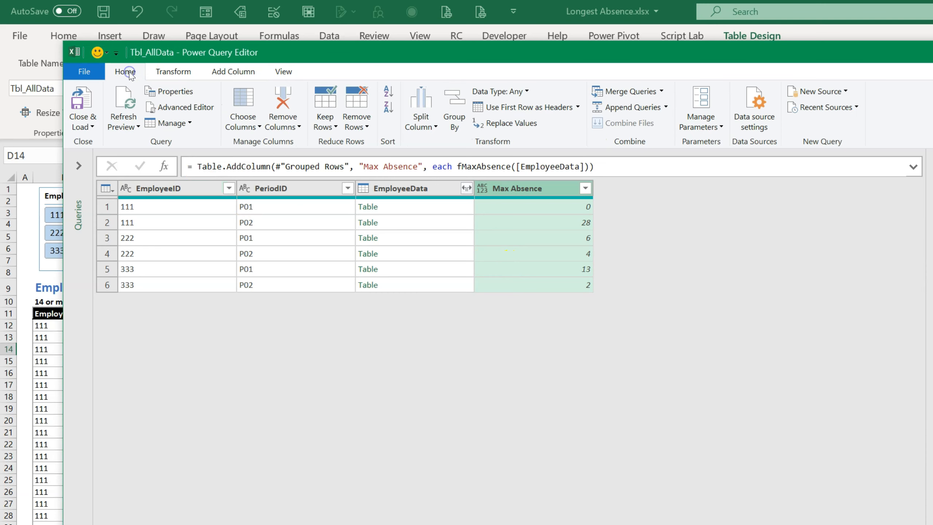
pyautogui.click(82, 123)
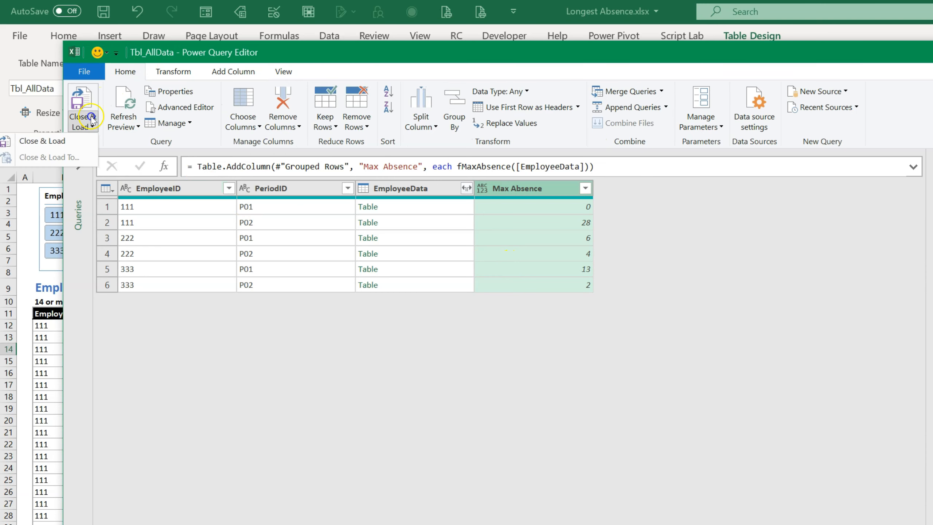
pyautogui.click(76, 158)
pyautogui.click(67, 140)
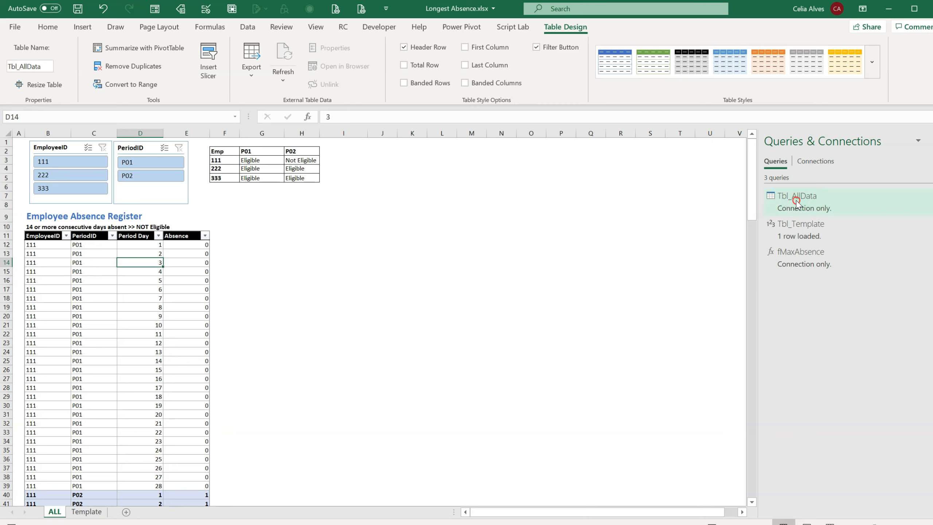
# Step: Load the Tbl_AllData query as a table in the existing ALL worksheet, starting at cell J2
pyautogui.rightClick(796, 200)
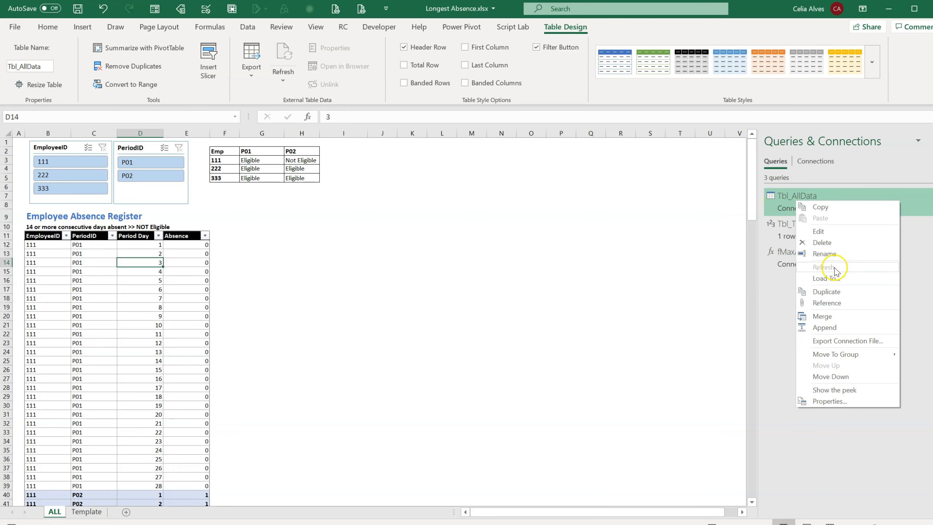
pyautogui.click(828, 278)
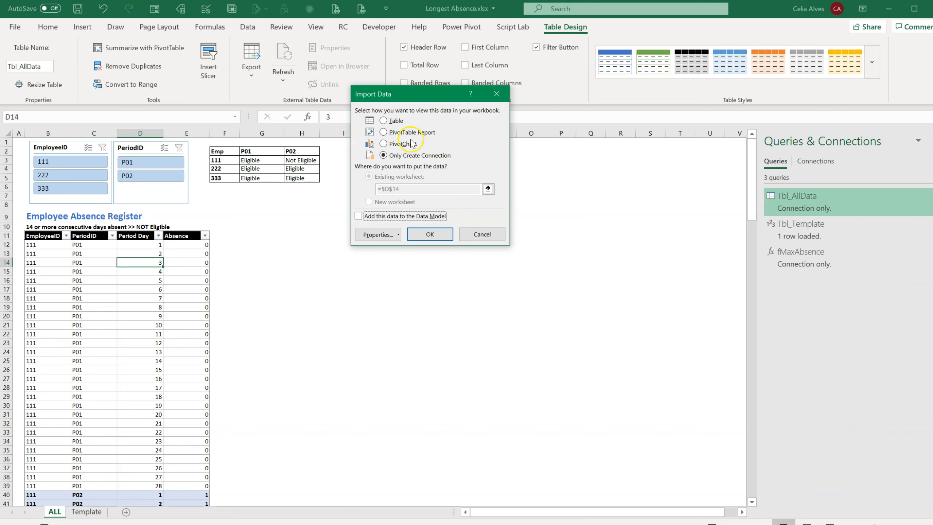
pyautogui.click(383, 122)
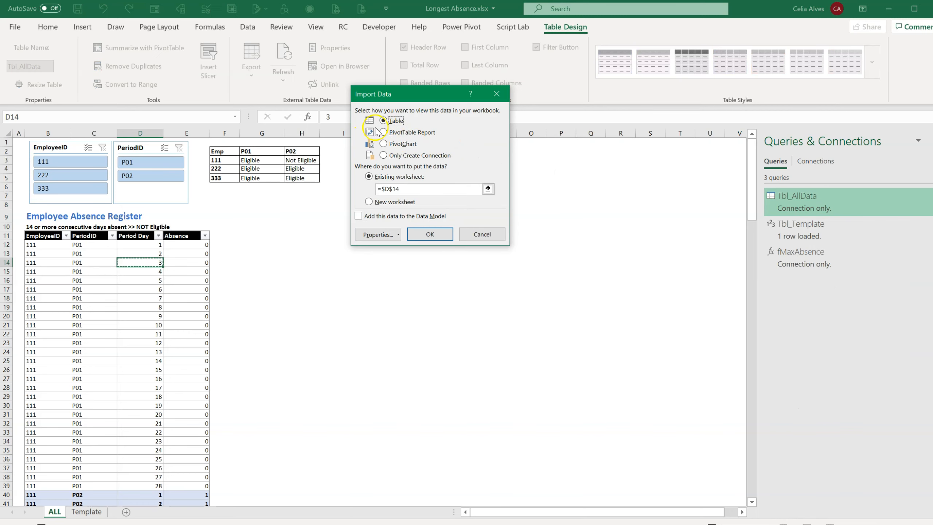
pyautogui.moveTo(389, 94); pyautogui.dragTo(606, 145)
pyautogui.click(380, 151)
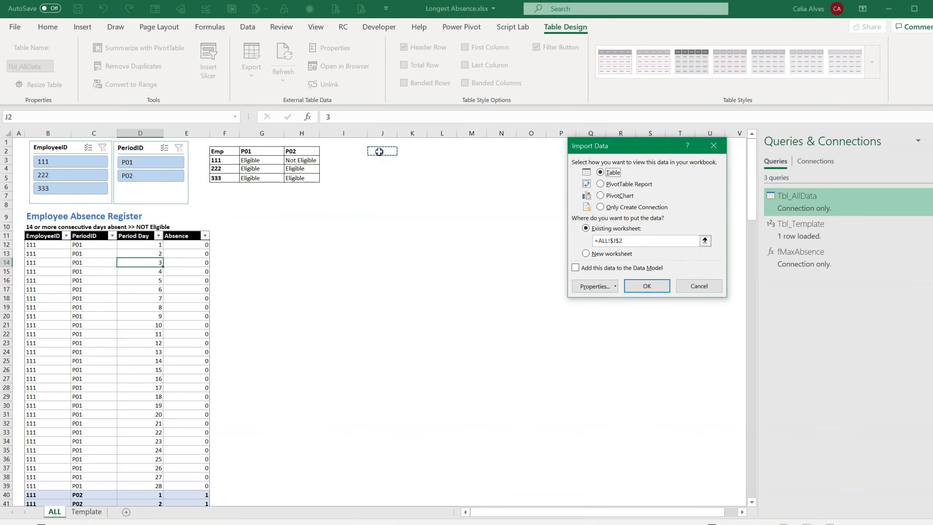
pyautogui.click(646, 287)
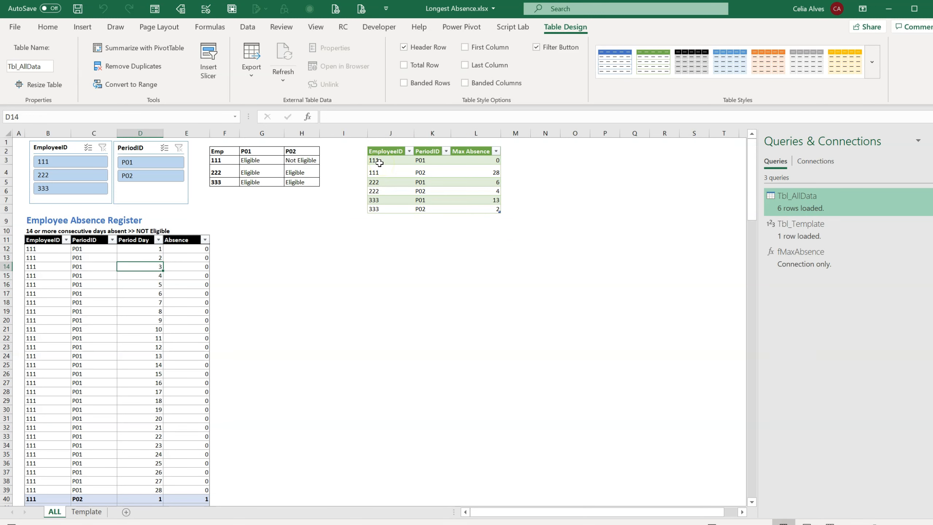
# Step: Filter the absence register to the first two employees in periods P01 and P02 and compare their longest absences with the loaded table
pyautogui.click(64, 162)
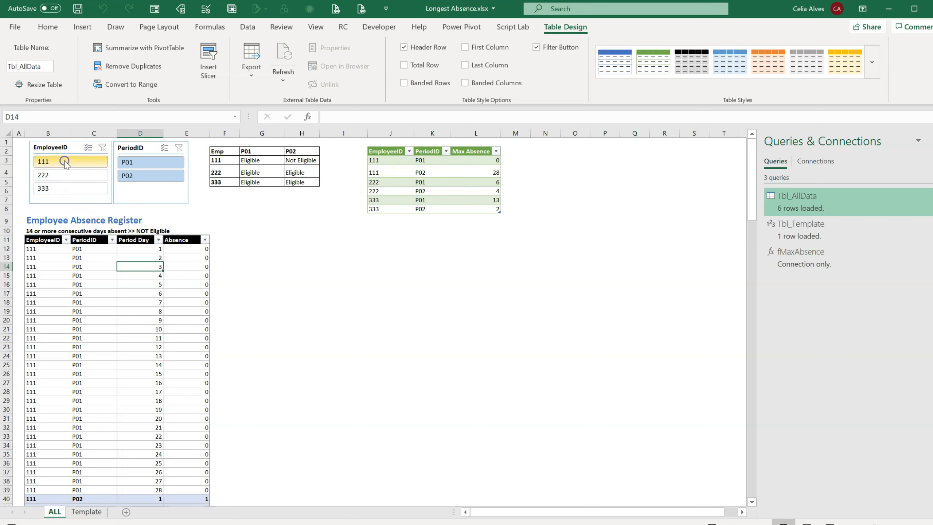
pyautogui.click(128, 162)
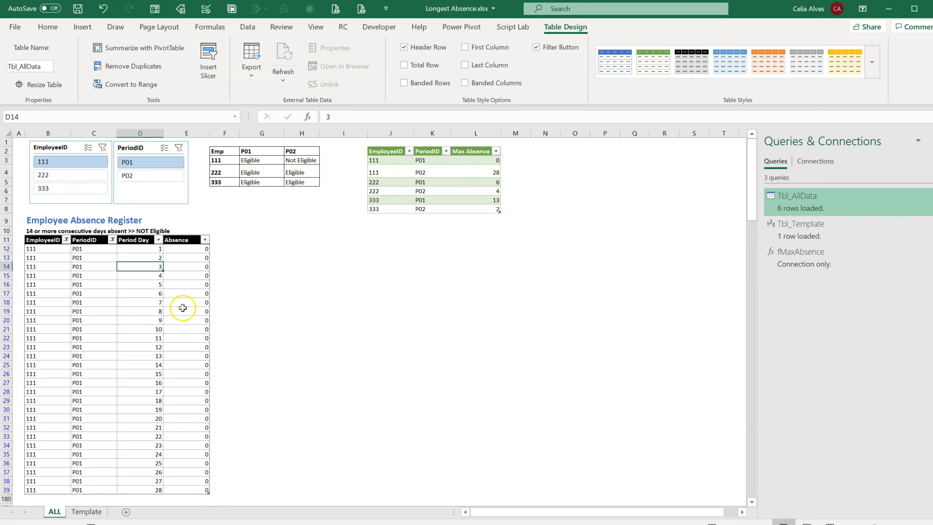
pyautogui.click(144, 180)
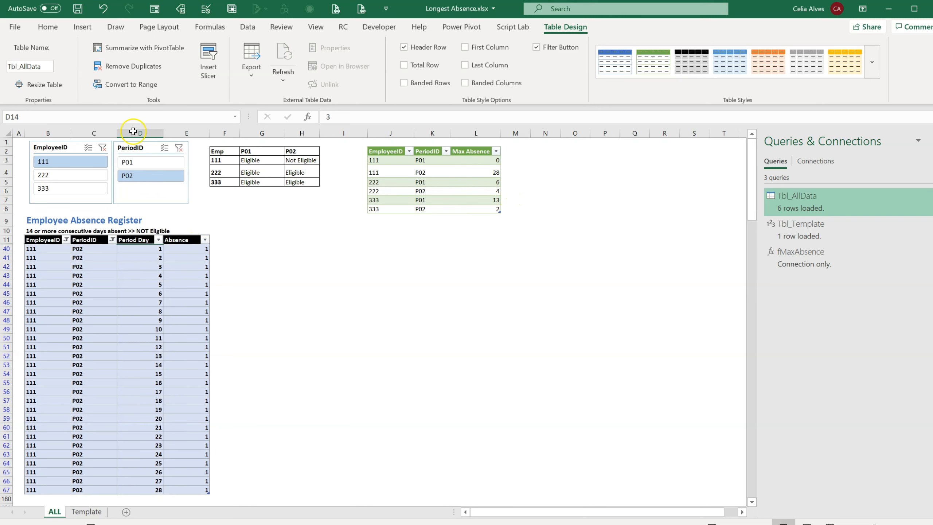
pyautogui.click(78, 175)
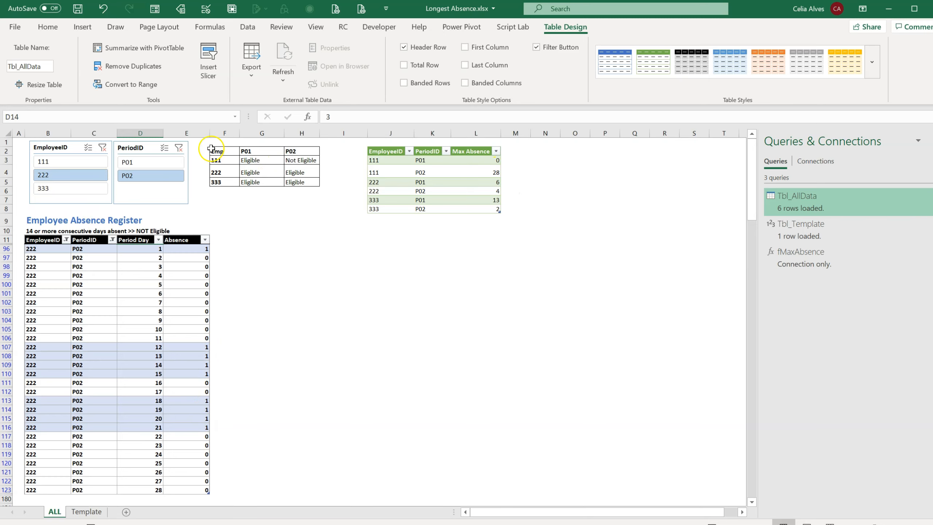
pyautogui.click(171, 162)
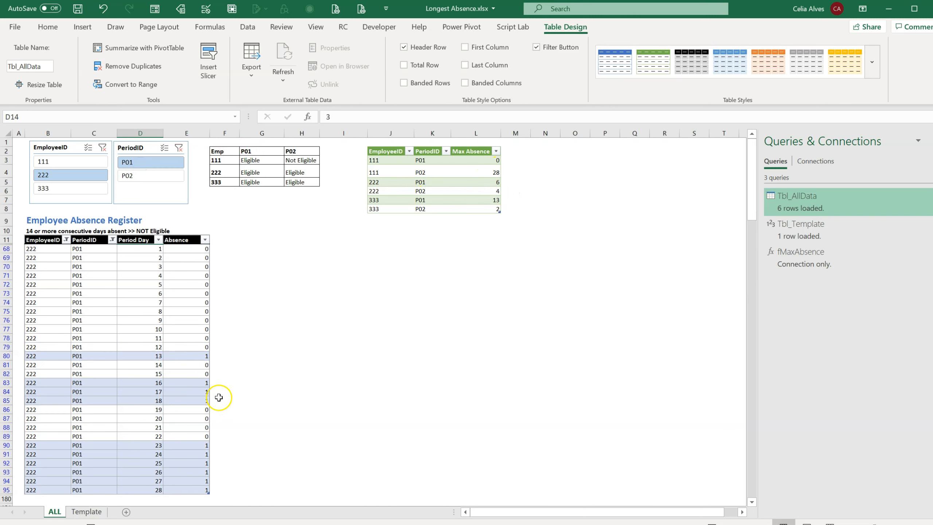
pyautogui.moveTo(194, 444); pyautogui.dragTo(201, 487)
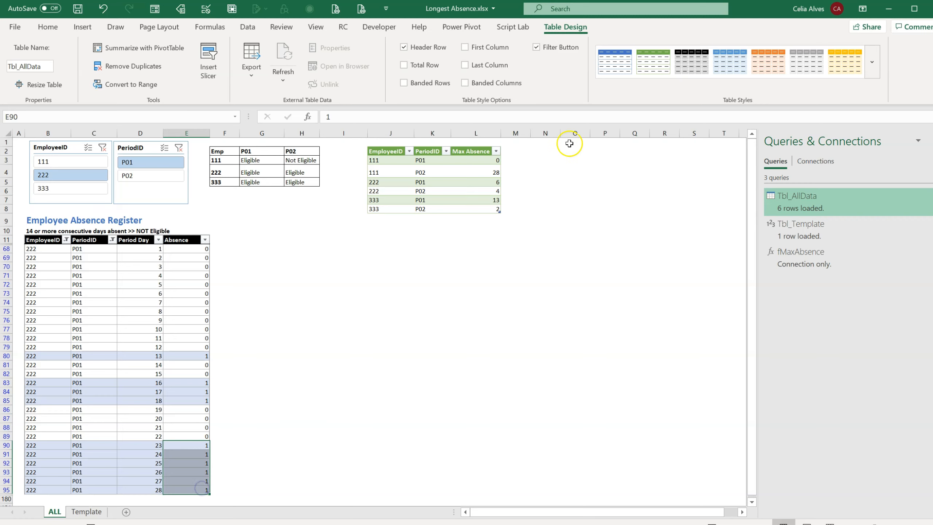
# Step: Filter the absence register to the third employee for P01 and P02 and compare the consecutive absences with the Max Absence results
pyautogui.click(86, 188)
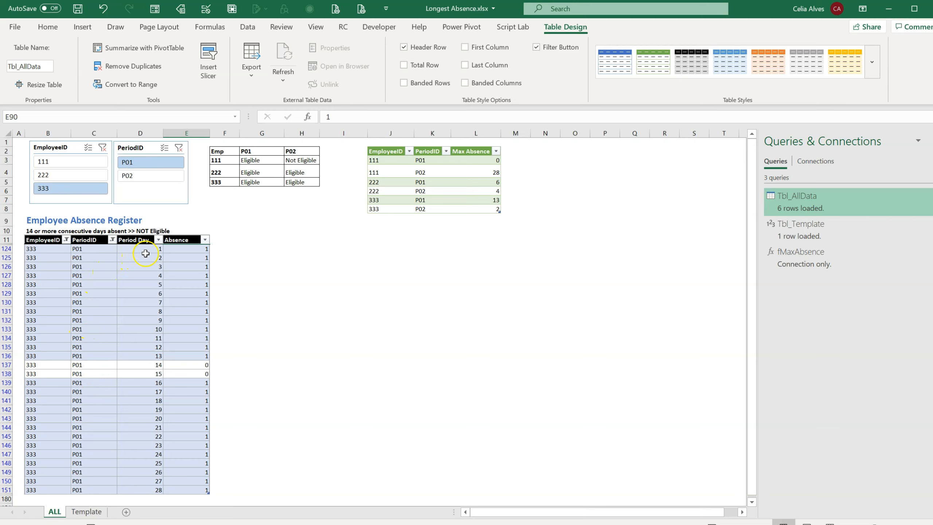
pyautogui.moveTo(187, 251); pyautogui.dragTo(171, 355)
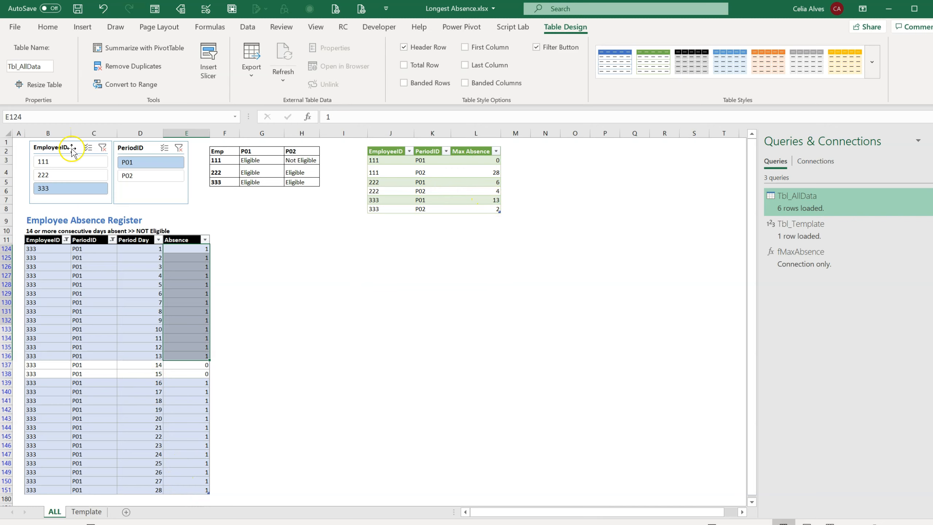
pyautogui.click(129, 175)
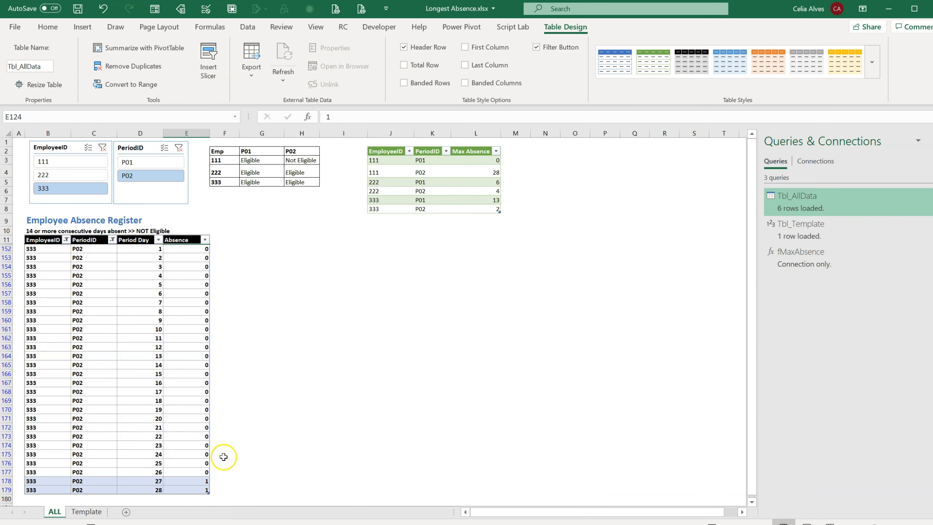
pyautogui.click(491, 208)
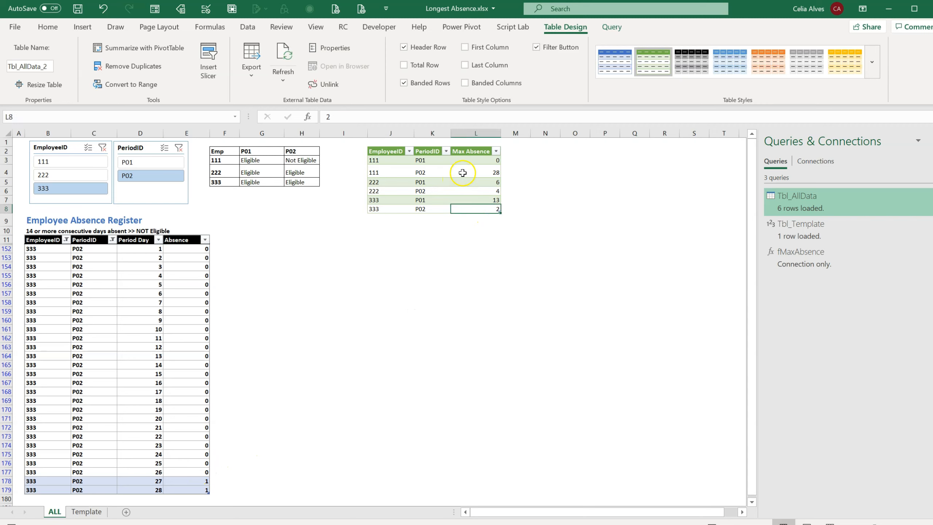
pyautogui.click(392, 161)
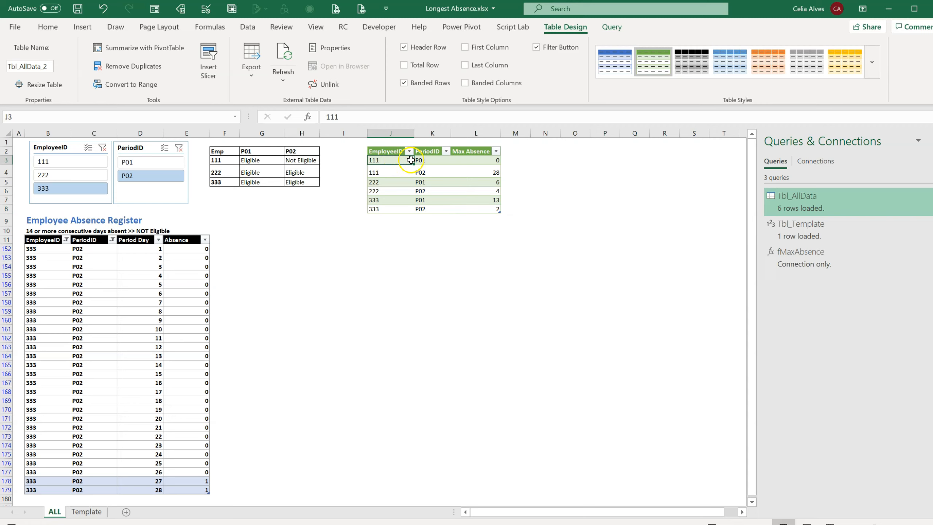
# Step: Open the Tbl_AllData query for editing and start a conditional column named Eligibility
pyautogui.doubleClick(791, 202)
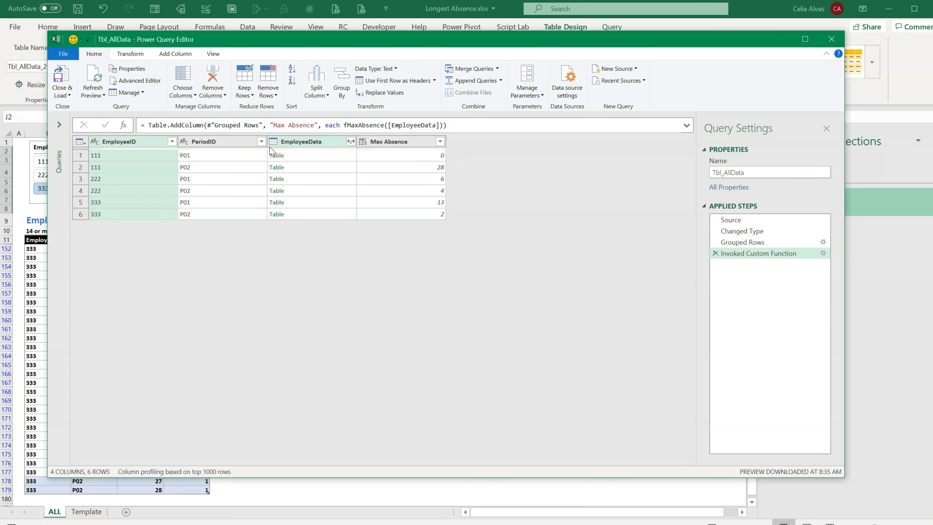
pyautogui.click(418, 145)
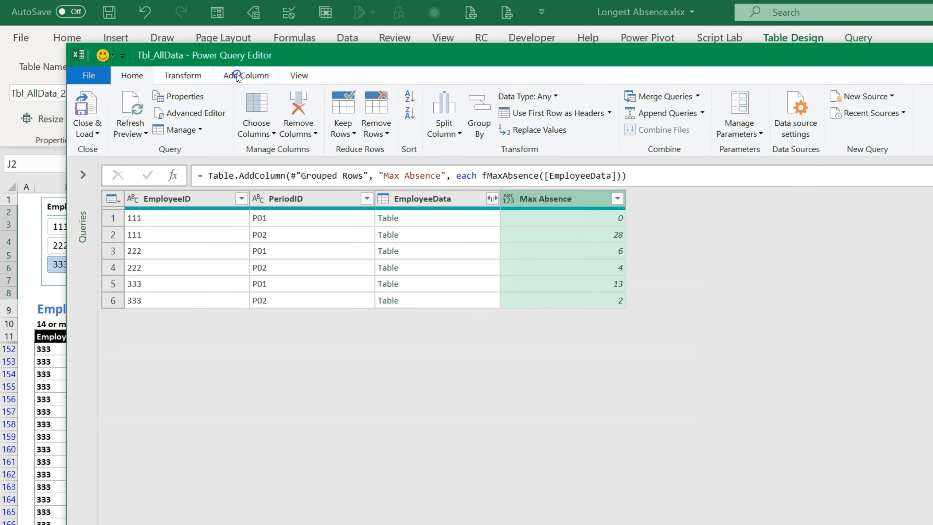
pyautogui.click(175, 54)
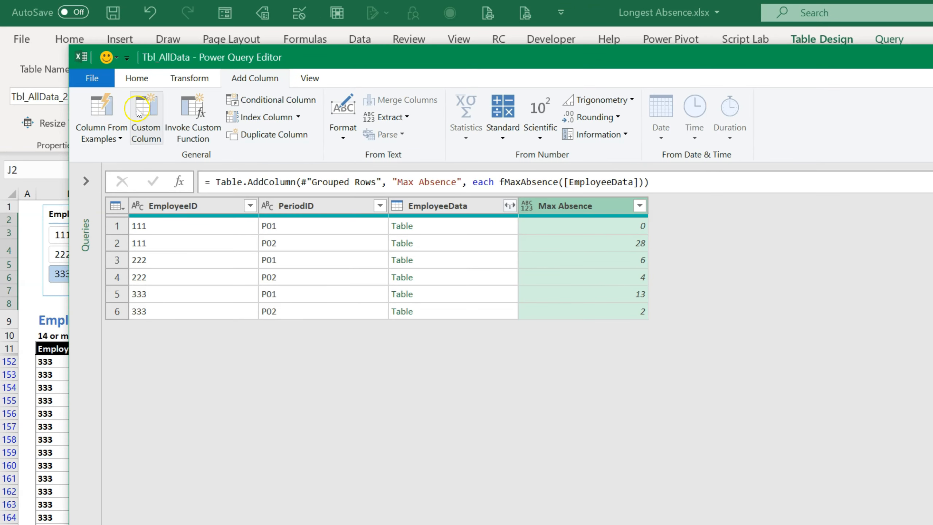
pyautogui.click(274, 100)
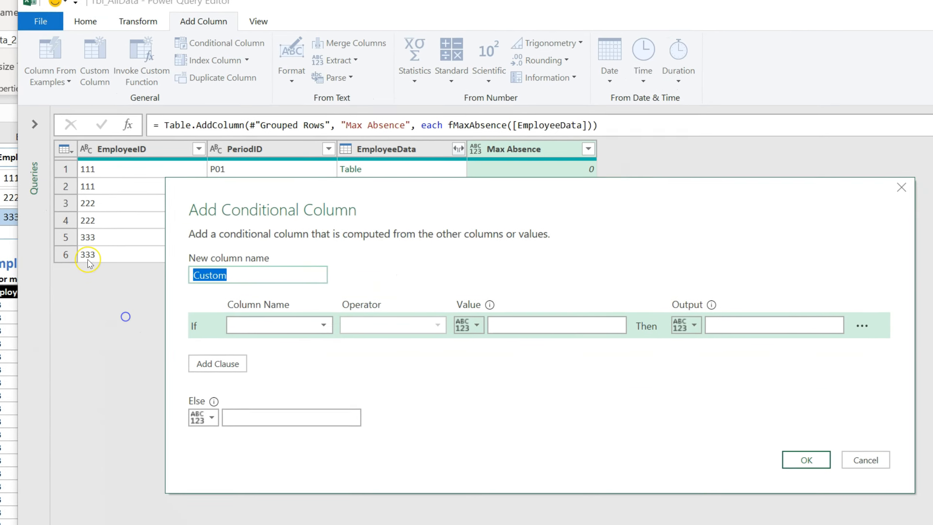
pyautogui.write('Eligibility')
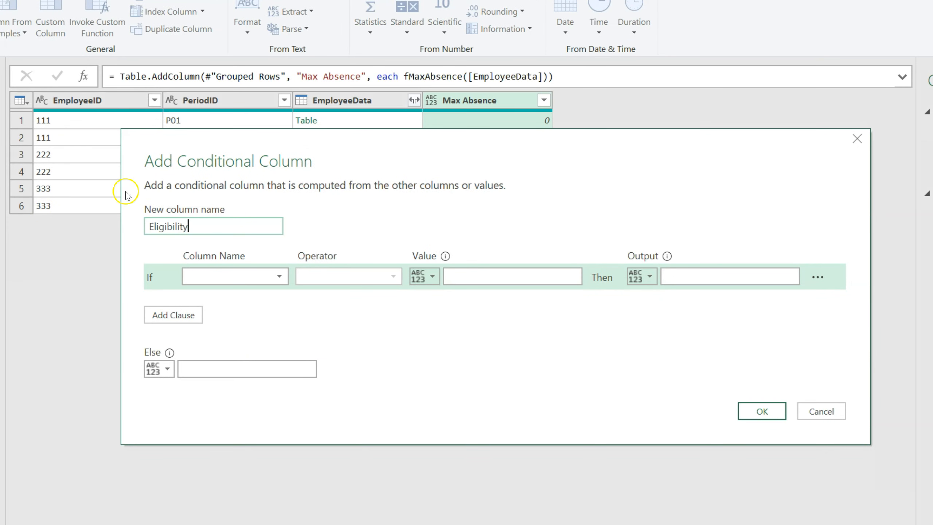
# Step: Make the Eligibility column return Not Eligible if Max Absence is greater than or equal to 14, else Eligible, and add it
pyautogui.click(263, 275)
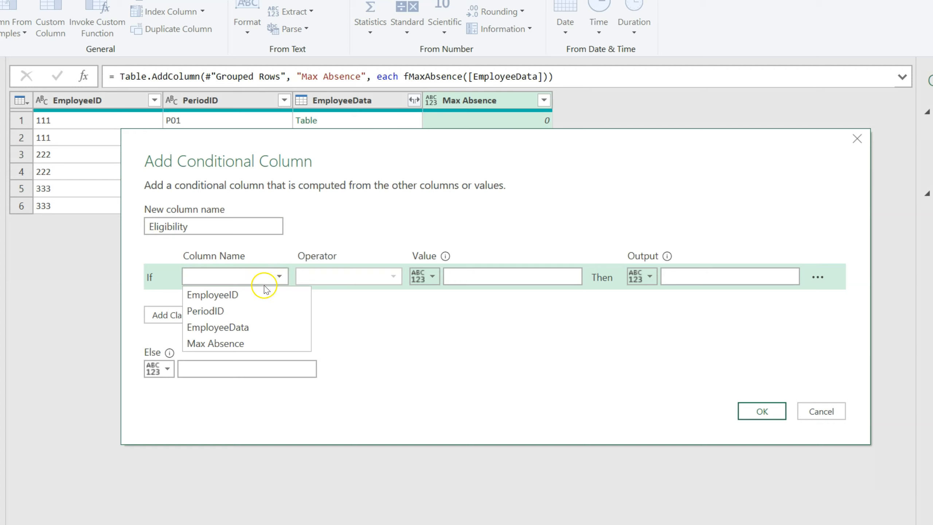
pyautogui.click(255, 339)
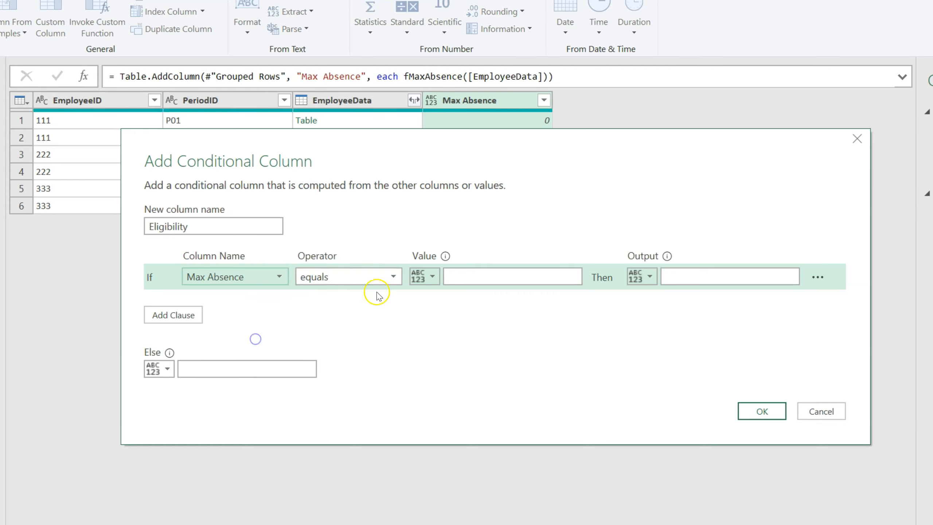
pyautogui.click(393, 277)
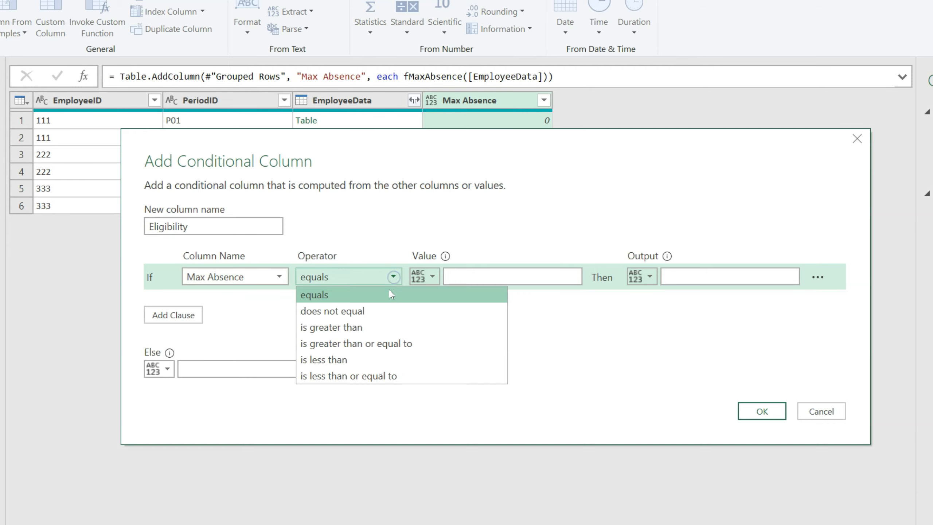
pyautogui.click(388, 346)
pyautogui.click(475, 276)
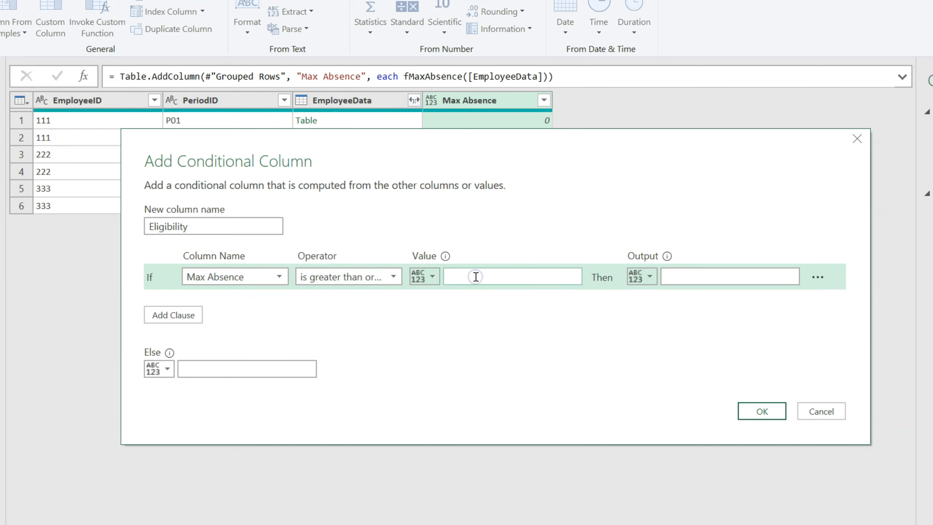
pyautogui.click(738, 276)
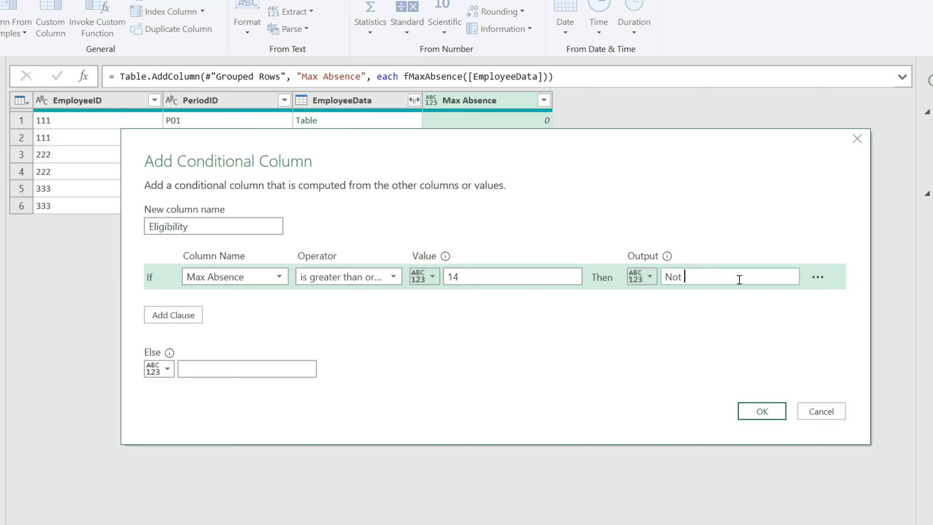
pyautogui.write('Not Eligible')
pyautogui.click(226, 363)
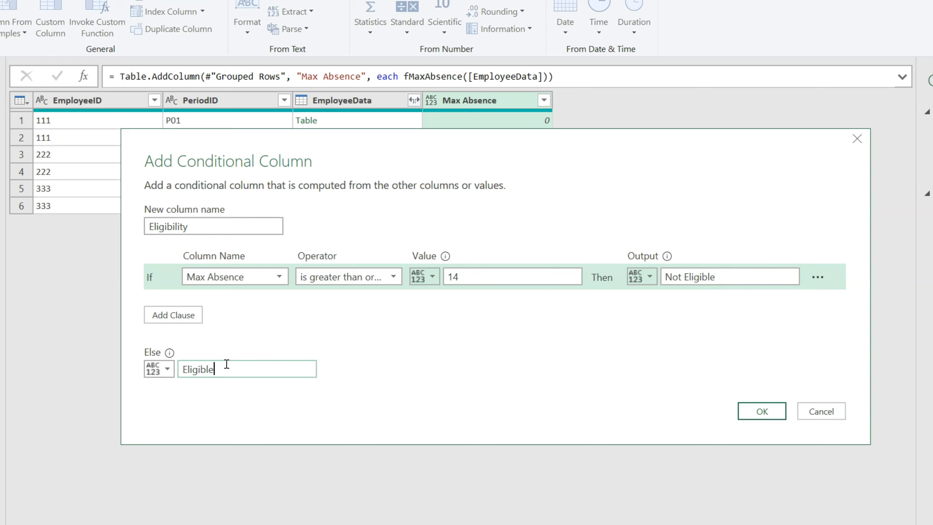
pyautogui.press('Return')
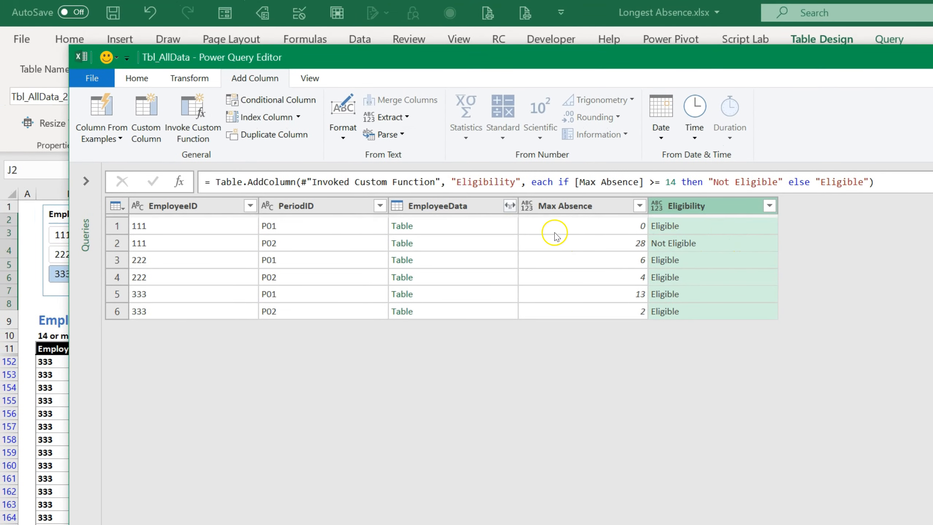
# Step: Remove the EmployeeData column from Tbl_AllData, and close and load the updated query to the worksheet
pyautogui.click(443, 207)
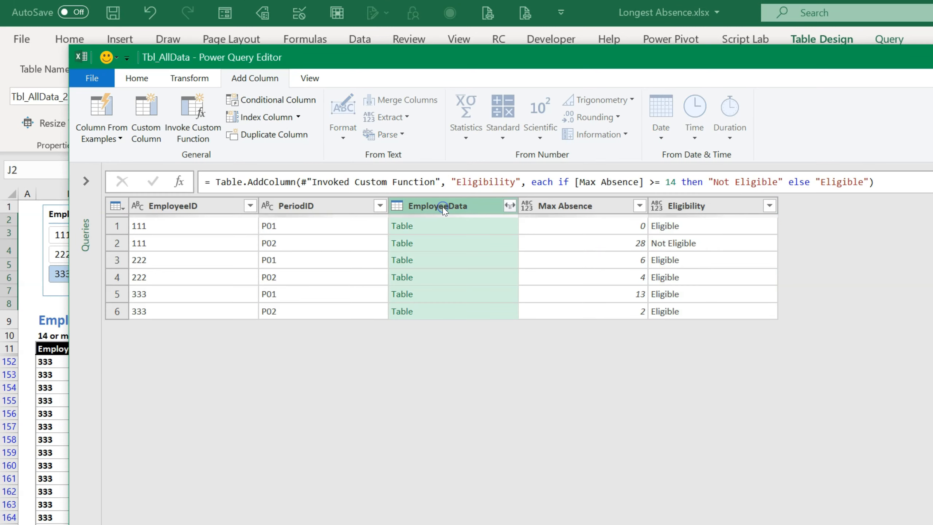
pyautogui.rightClick(465, 207)
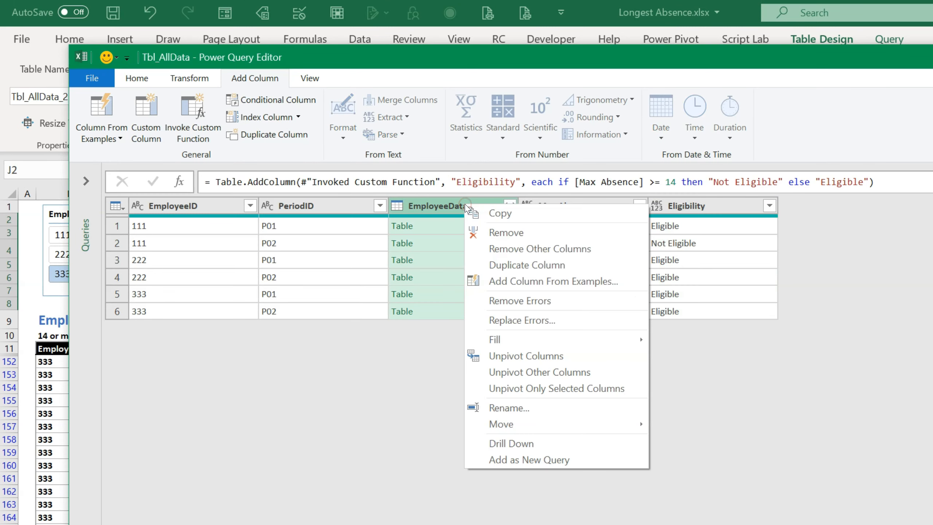
pyautogui.click(539, 239)
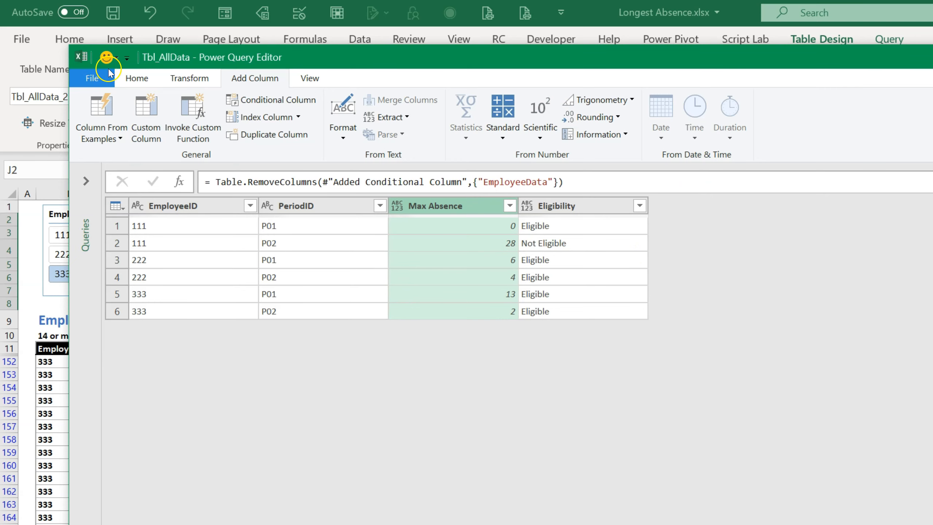
pyautogui.click(137, 78)
pyautogui.click(84, 115)
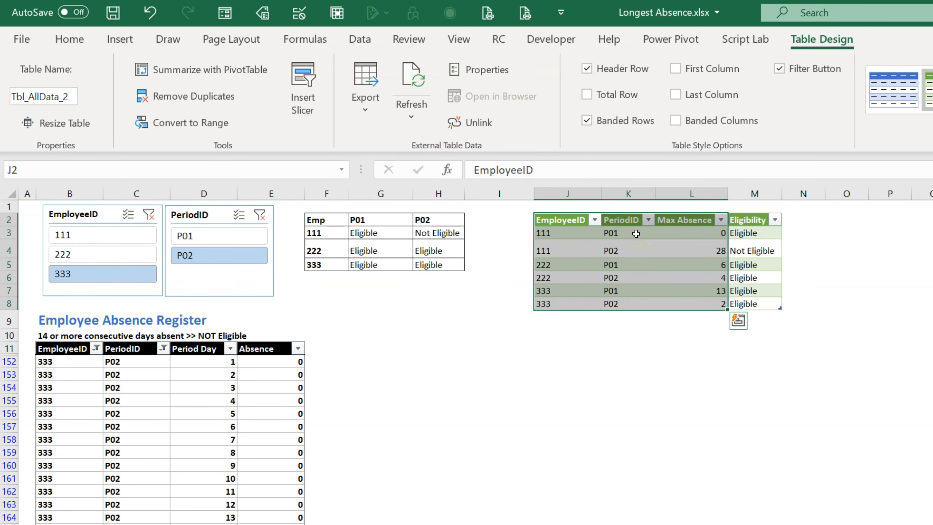
# Step: Clear the PeriodID and EmployeeID slicer filters so the absence register shows all employees and periods
pyautogui.click(836, 245)
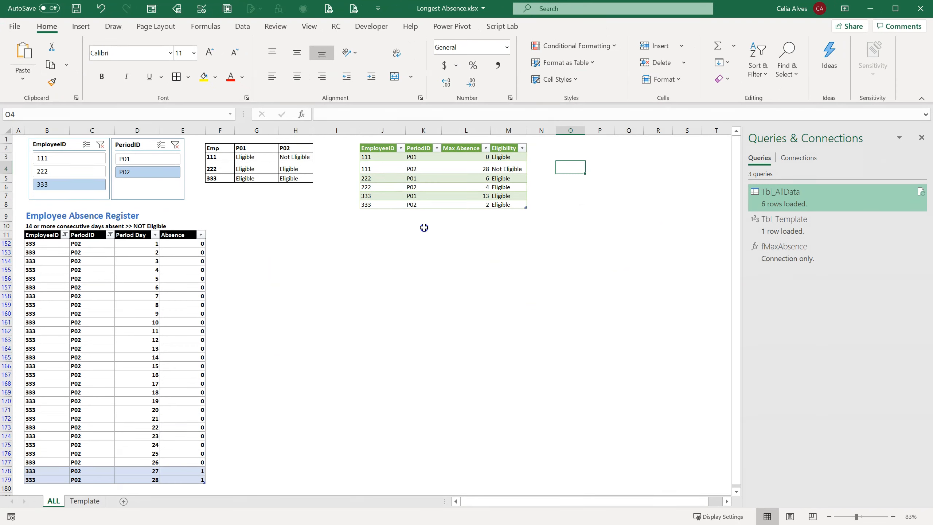
pyautogui.click(423, 227)
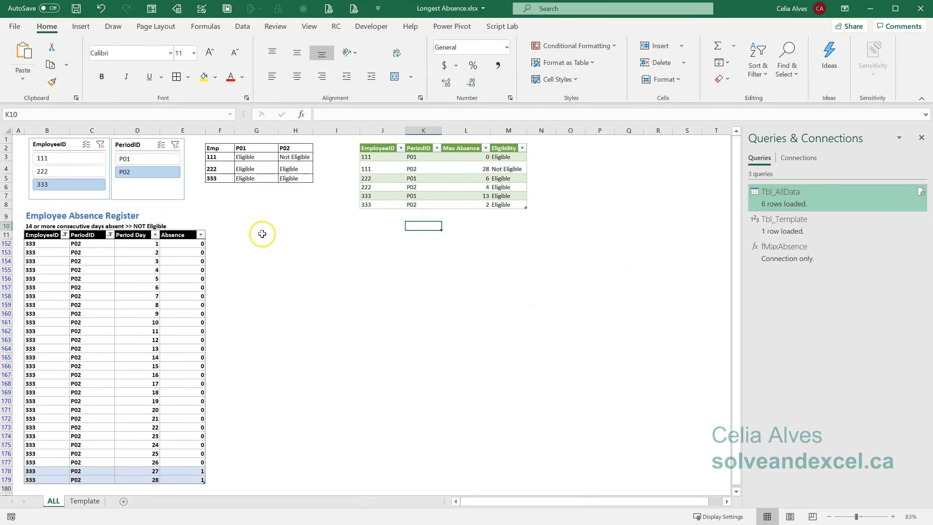
pyautogui.click(262, 234)
pyautogui.click(175, 145)
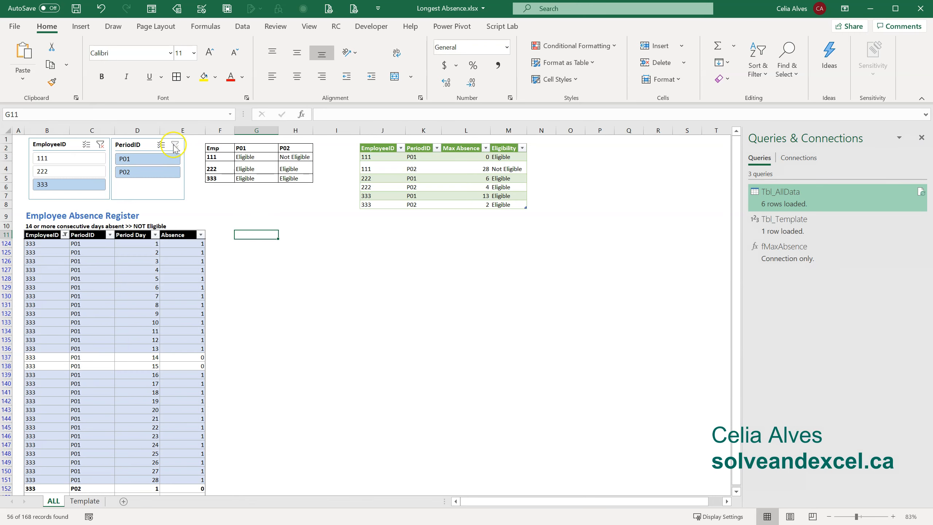
pyautogui.click(100, 145)
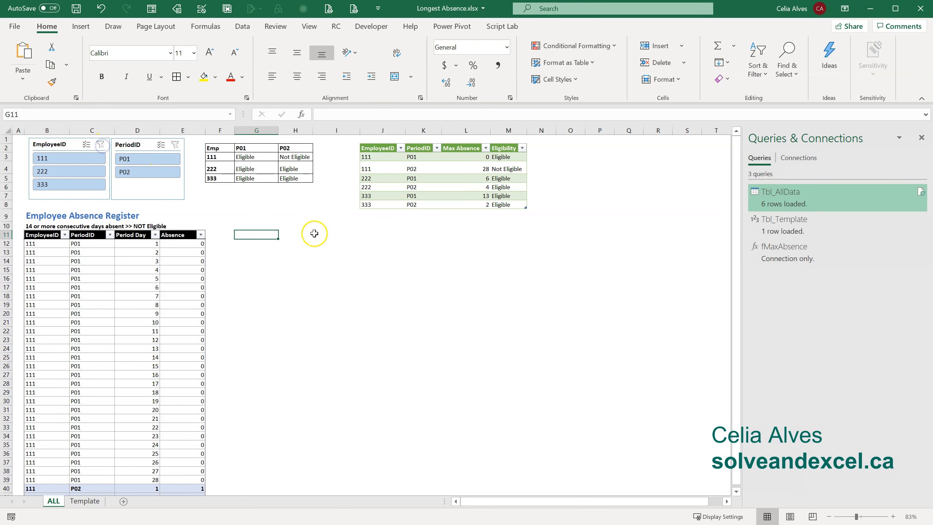
pyautogui.scroll(-3, 176, 305)
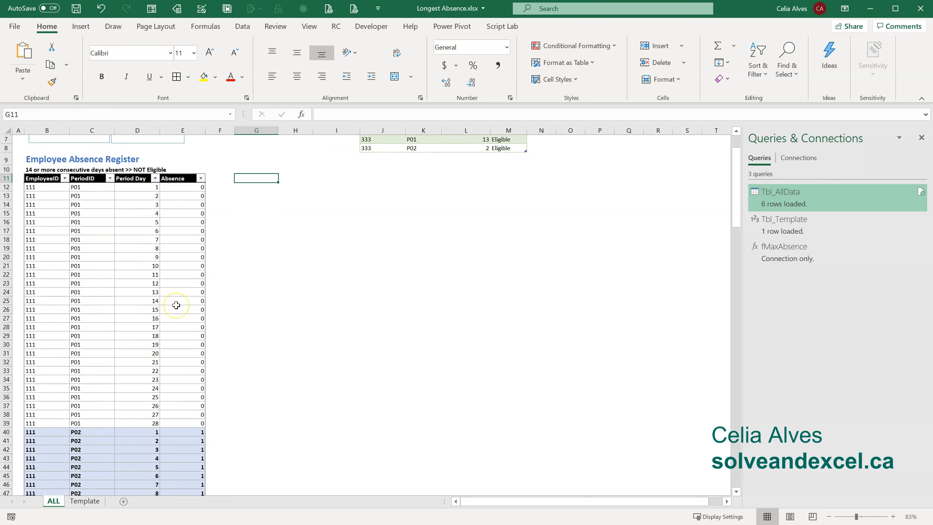
pyautogui.scroll(3, 176, 305)
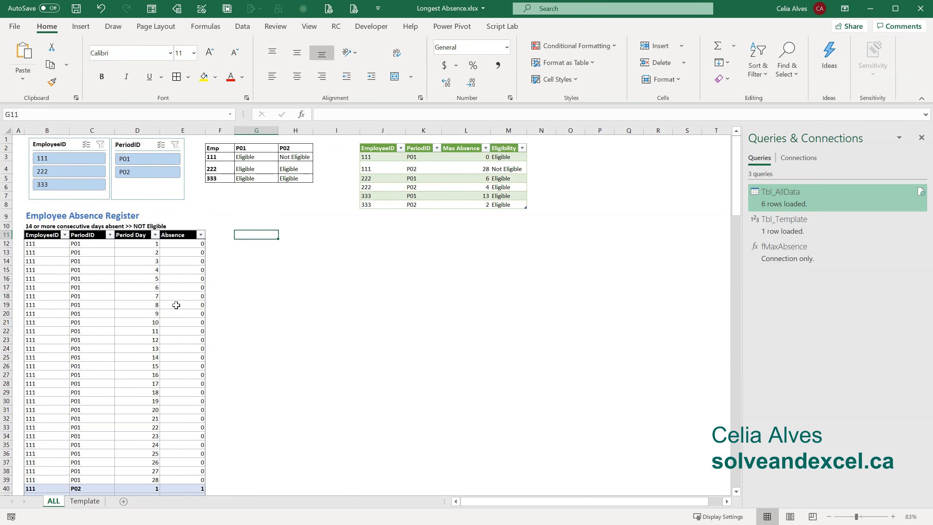